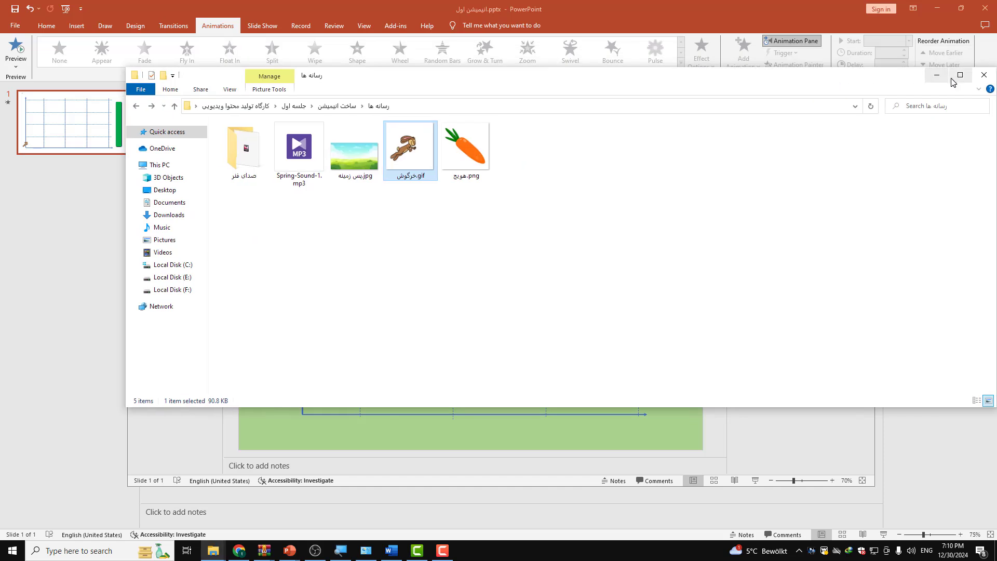
Step: Minimize the file folder and the other presentation, and reposition the new presentation's window on the desktop
{"action": "left_click", "coordinate": [940, 10]}
{"action": "left_click", "coordinate": [939, 9]}
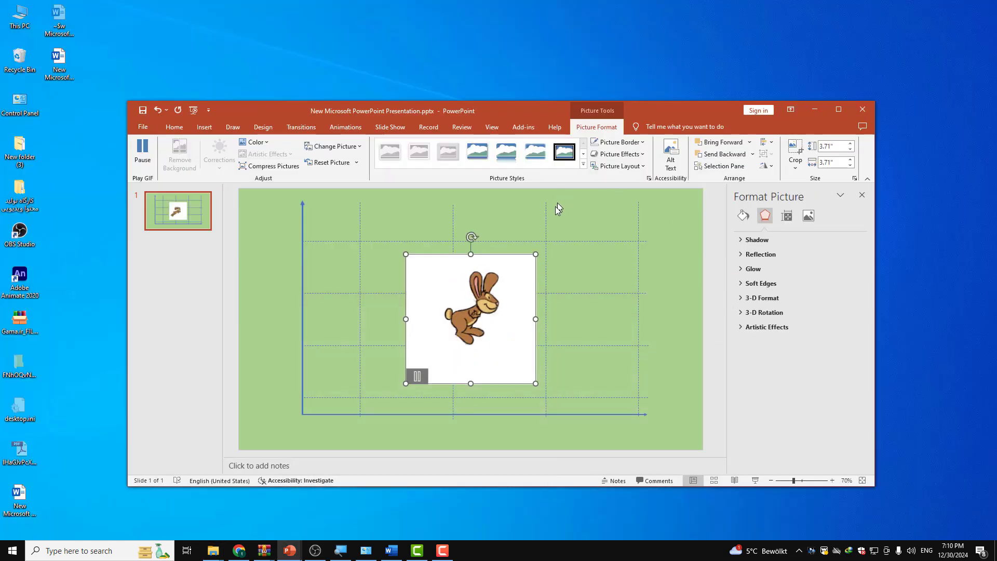
{"action": "left_click_drag", "start_coordinate": [681, 98], "coordinate": [642, 93]}
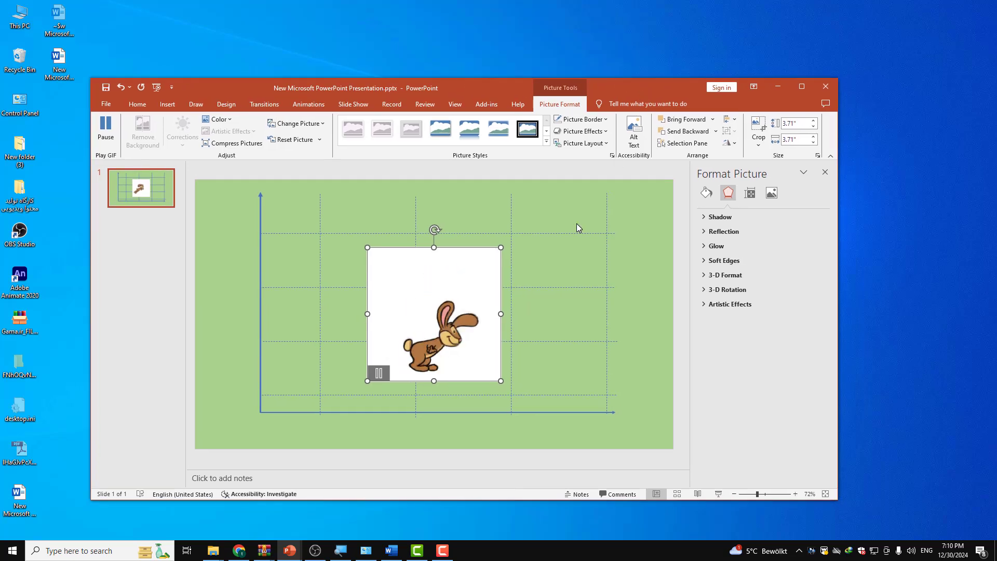
Step: Shrink the rabbit GIF to about 2.03" square and place it near the first vertical gridline
{"action": "left_click_drag", "start_coordinate": [449, 324], "coordinate": [325, 377]}
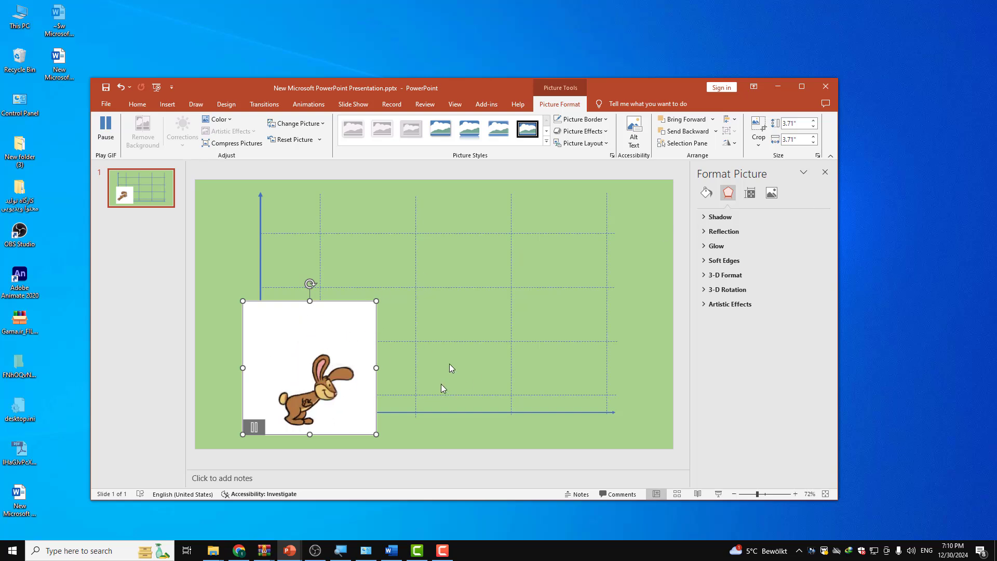
{"action": "left_click_drag", "start_coordinate": [375, 300], "coordinate": [316, 361]}
{"action": "left_click_drag", "start_coordinate": [300, 397], "coordinate": [363, 330]}
{"action": "left_click", "coordinate": [485, 327]}
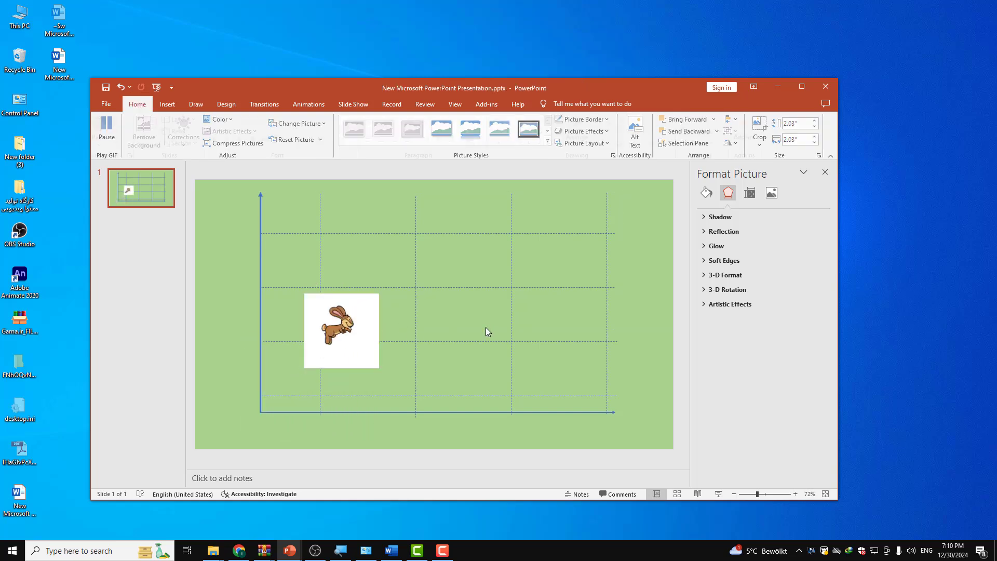
Step: Make the rabbit GIF's white background transparent with Set Transparent Color
{"action": "left_click", "coordinate": [319, 340]}
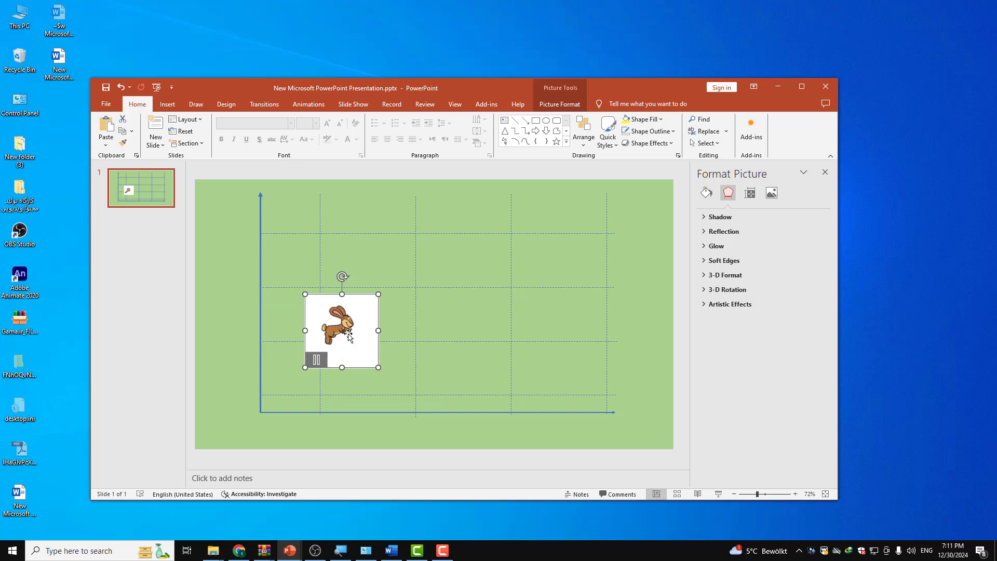
{"action": "double_click", "coordinate": [353, 336]}
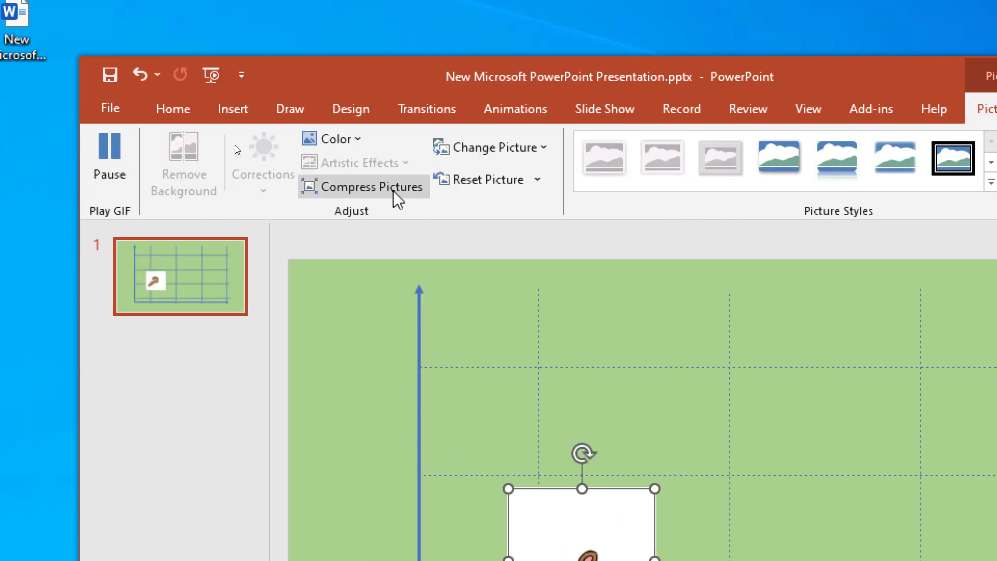
{"action": "left_click", "coordinate": [351, 141]}
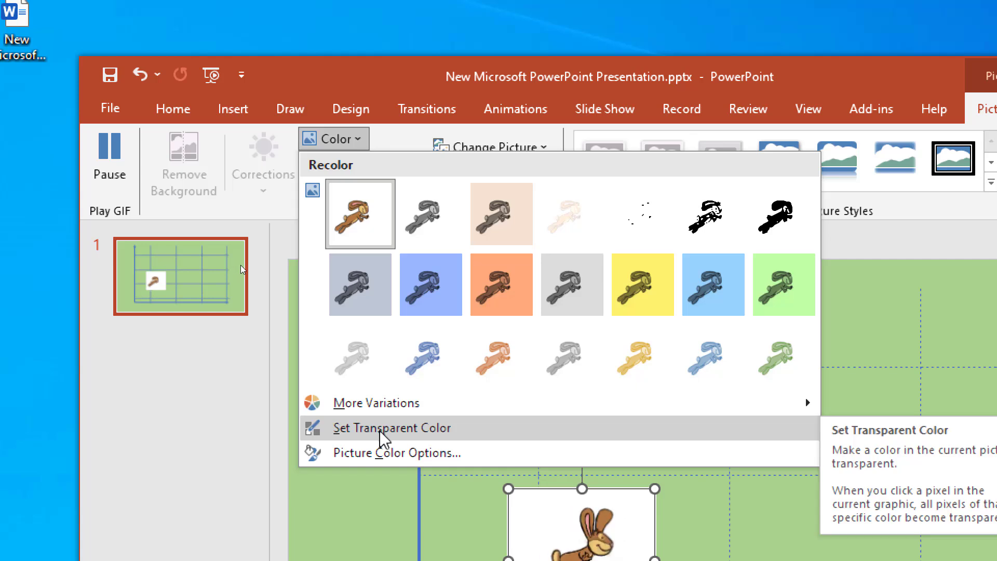
{"action": "left_click", "coordinate": [433, 431]}
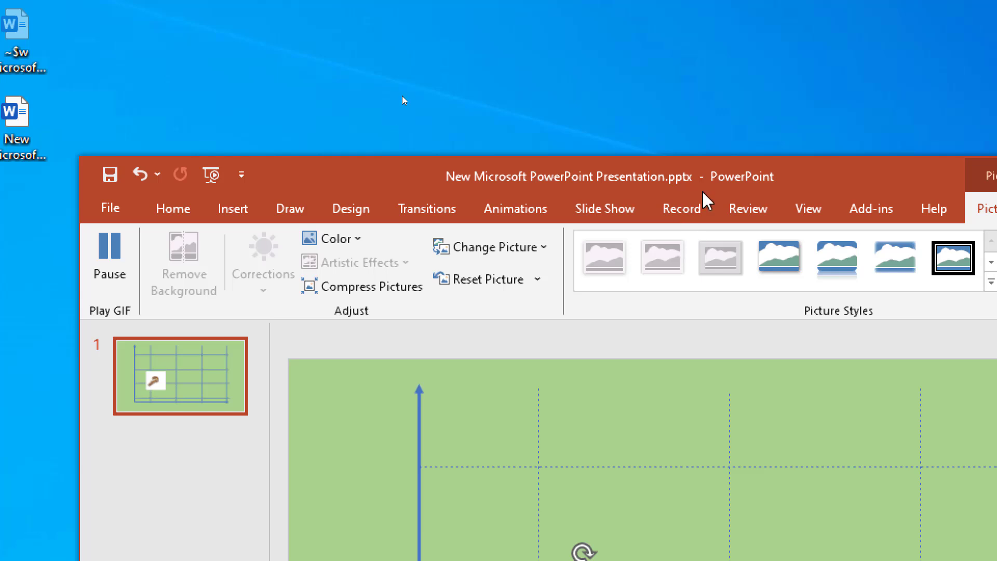
{"action": "left_click_drag", "start_coordinate": [701, 81], "coordinate": [695, 0]}
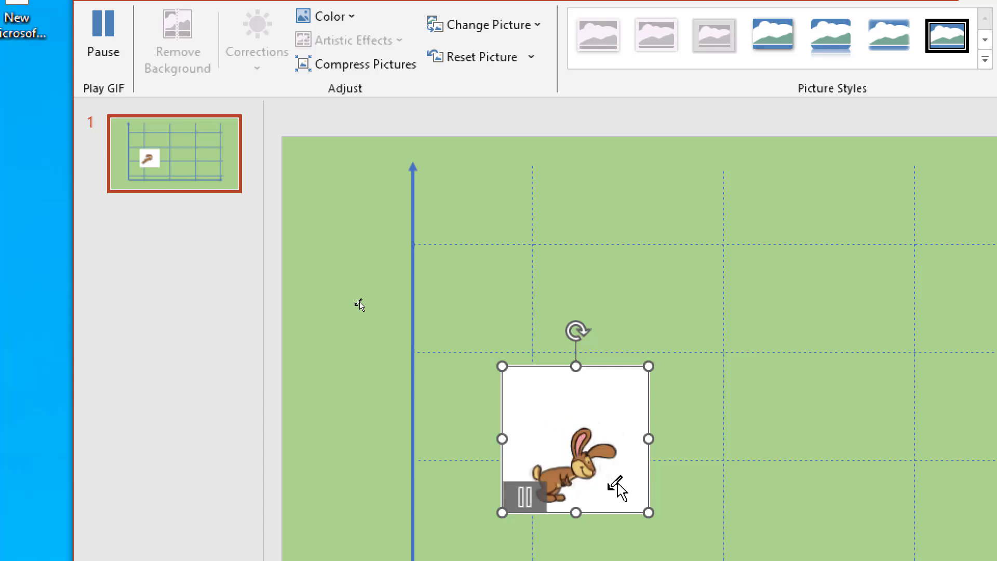
{"action": "left_click", "coordinate": [518, 382]}
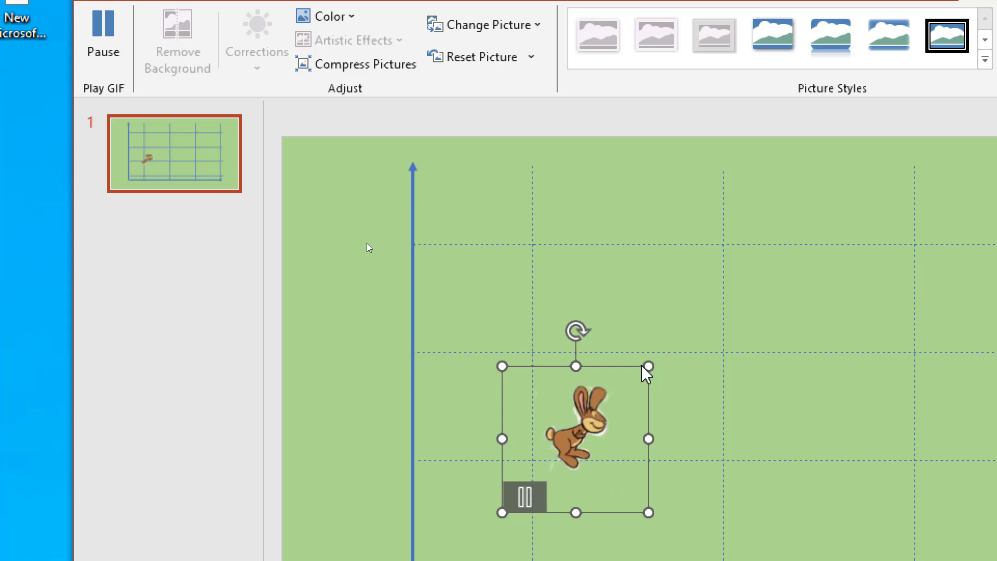
Step: Move the rabbit GIF to the origin of the axes, with its feet on the horizontal axis
{"action": "left_click_drag", "start_coordinate": [503, 383], "coordinate": [420, 412]}
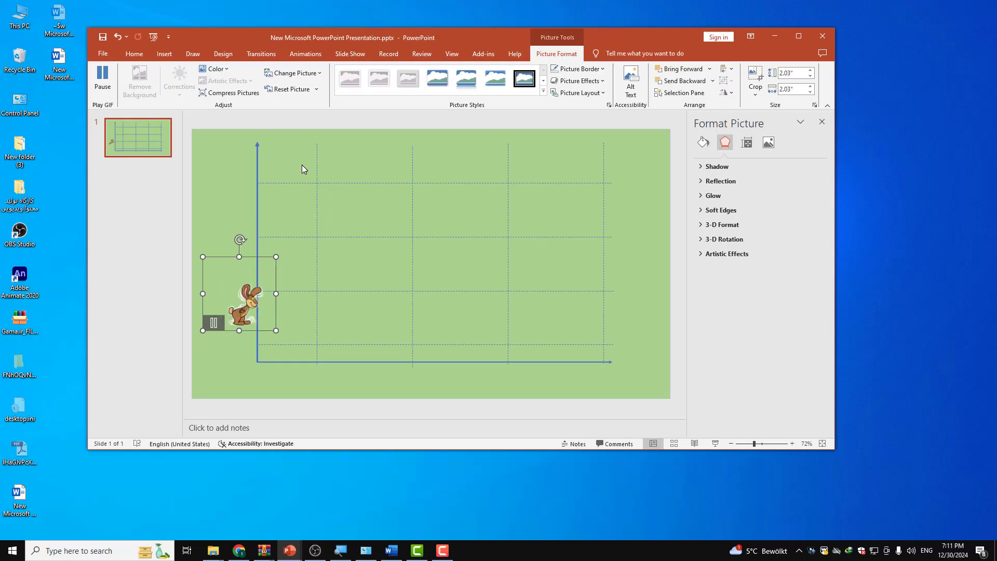
{"action": "left_click_drag", "start_coordinate": [238, 301], "coordinate": [272, 269]}
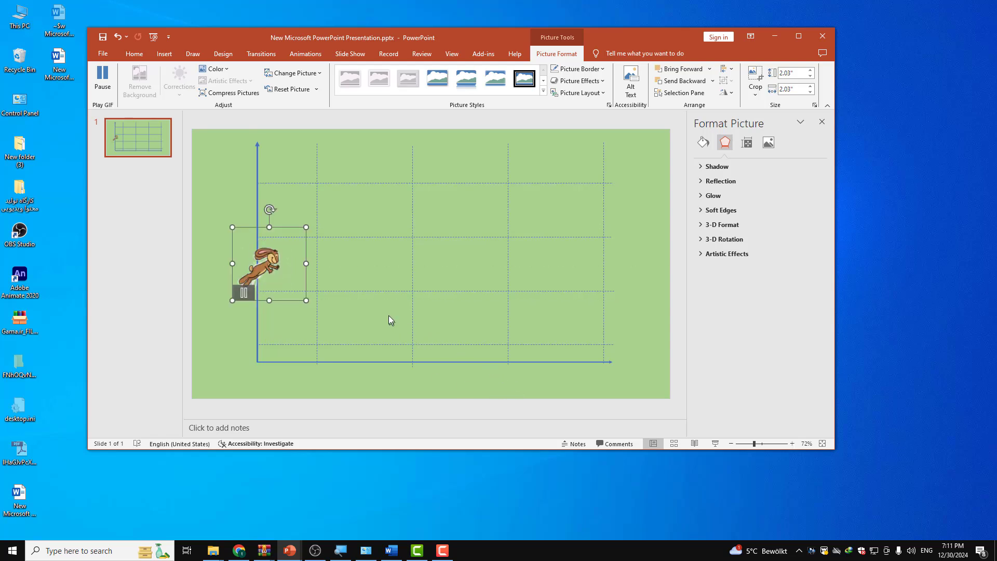
{"action": "left_click", "coordinate": [354, 311]}
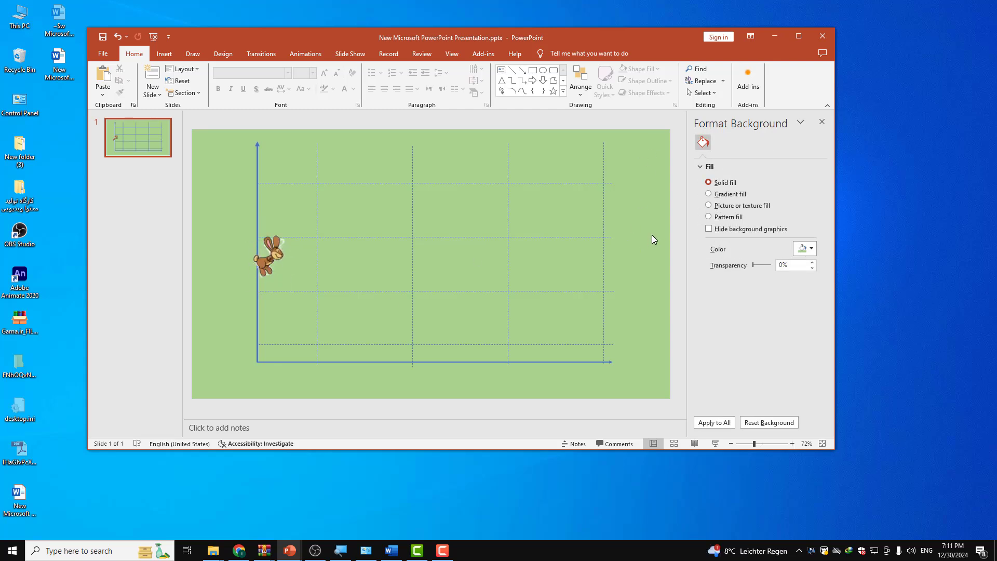
{"action": "left_click_drag", "start_coordinate": [539, 448], "coordinate": [540, 466]}
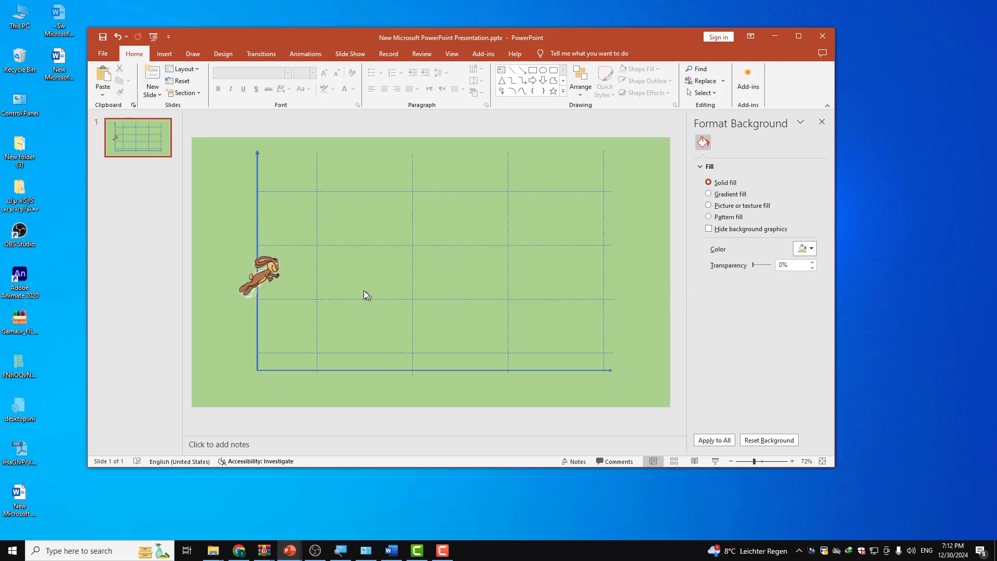
{"action": "mouse_move", "coordinate": [268, 277]}
{"action": "left_click_drag", "start_coordinate": [268, 290], "coordinate": [266, 361]}
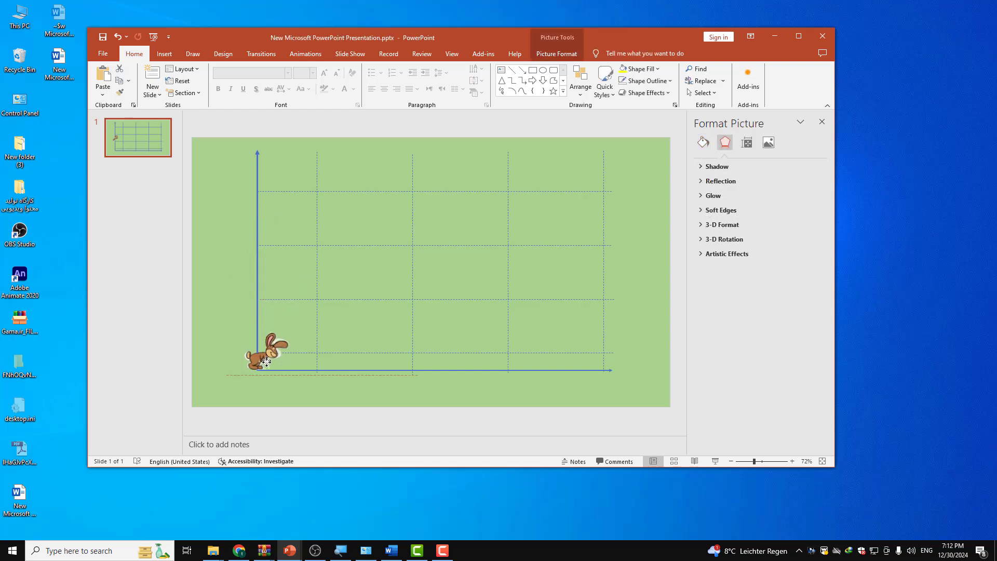
{"action": "double_click", "coordinate": [403, 394]}
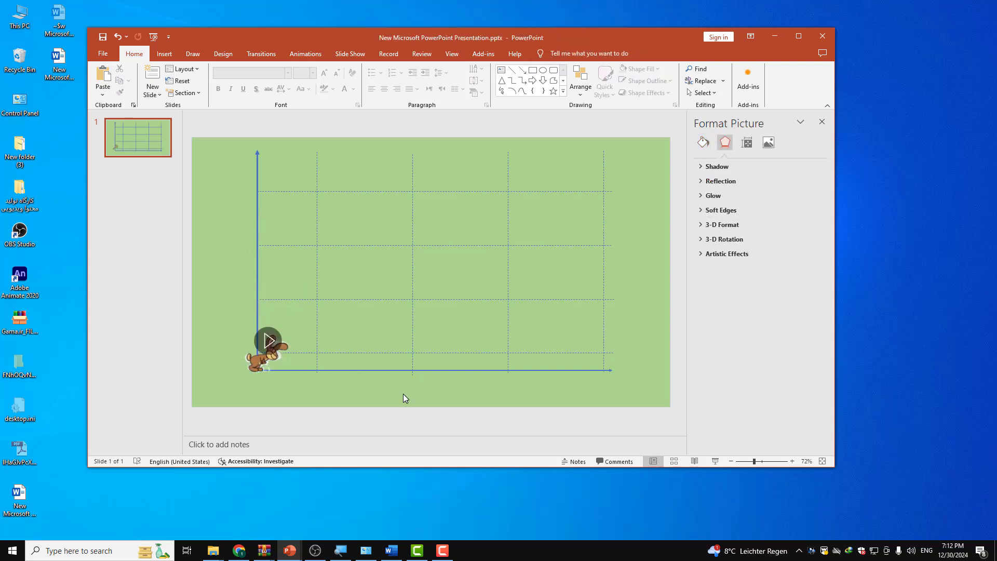
Step: Add a Lines motion path animation to the rabbit and set its direction to Right
{"action": "mouse_move", "coordinate": [279, 352]}
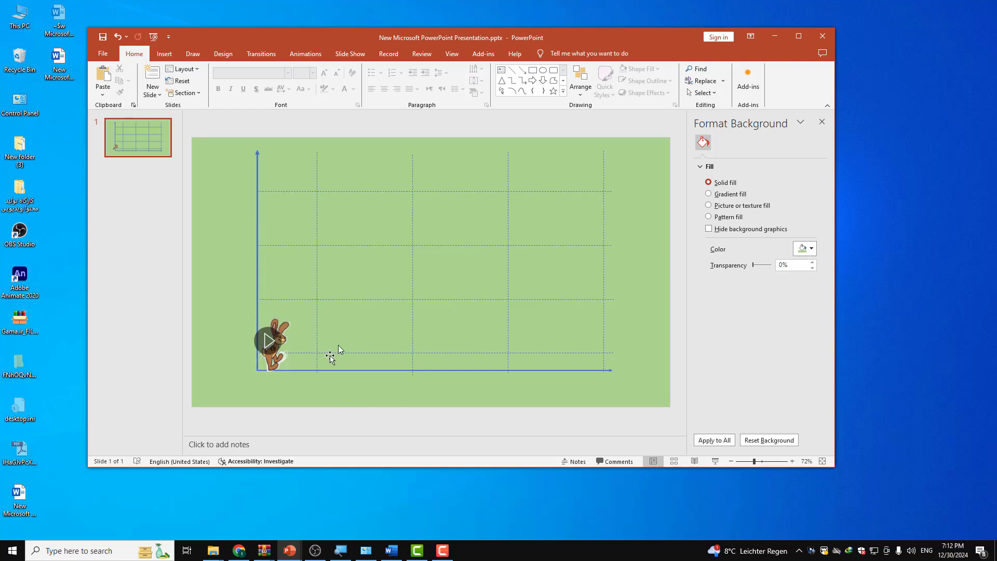
{"action": "left_click", "coordinate": [283, 330]}
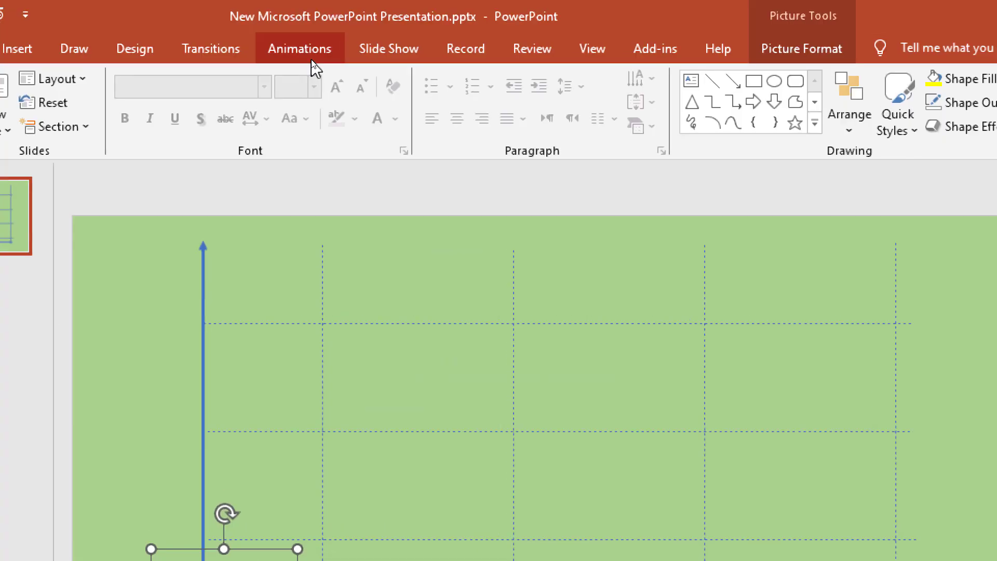
{"action": "left_click", "coordinate": [317, 50]}
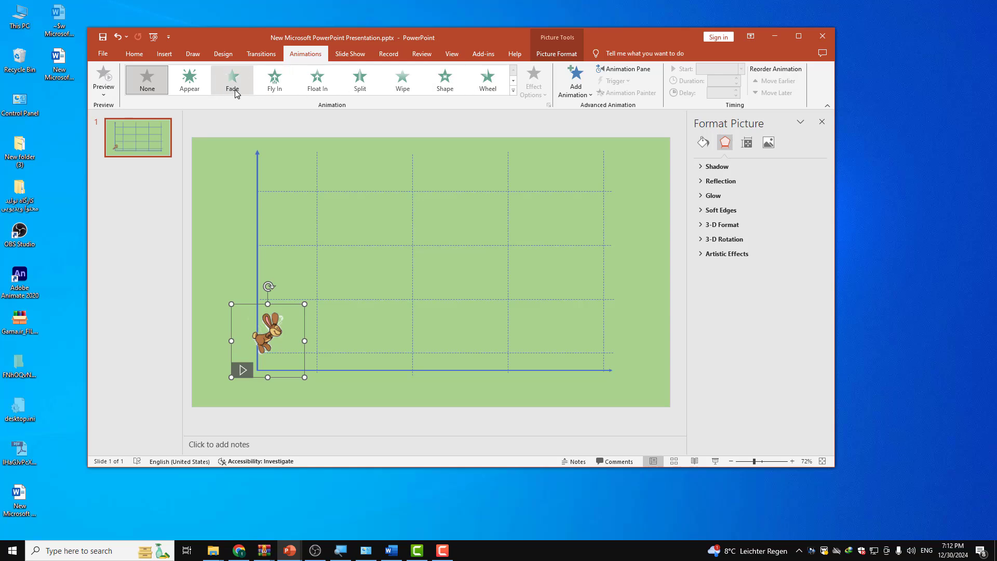
{"action": "left_click", "coordinate": [576, 83]}
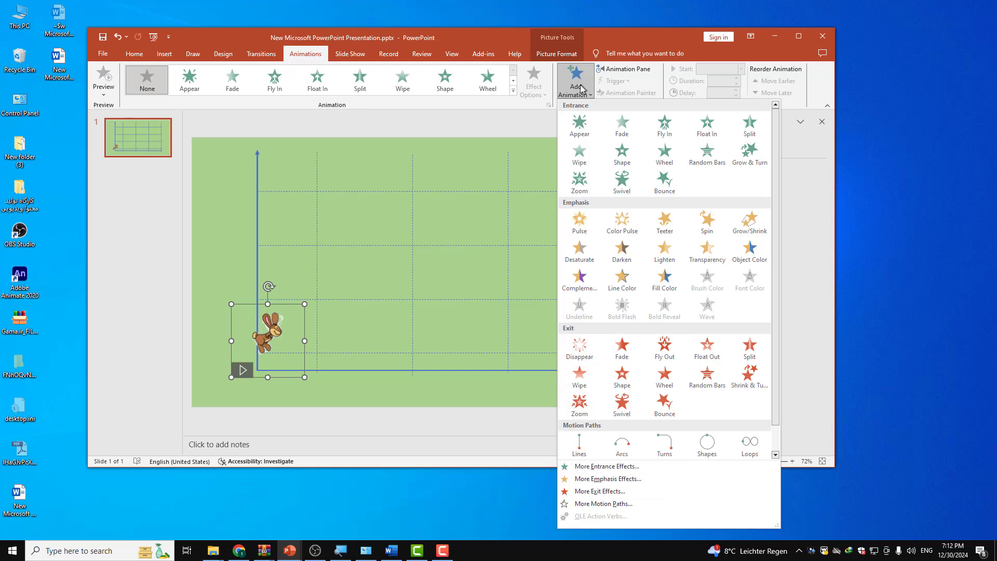
{"action": "left_click", "coordinate": [580, 447]}
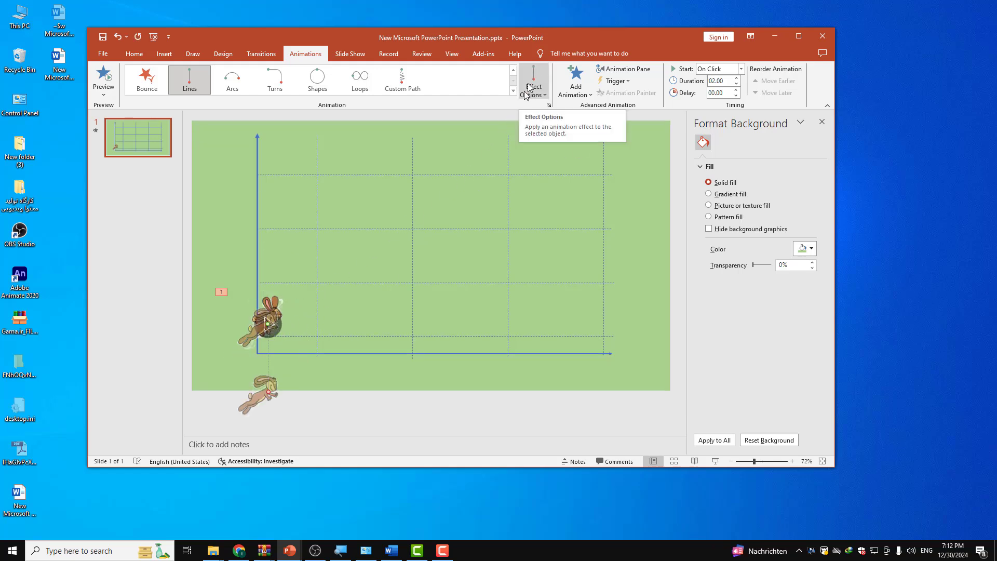
{"action": "left_click", "coordinate": [540, 92]}
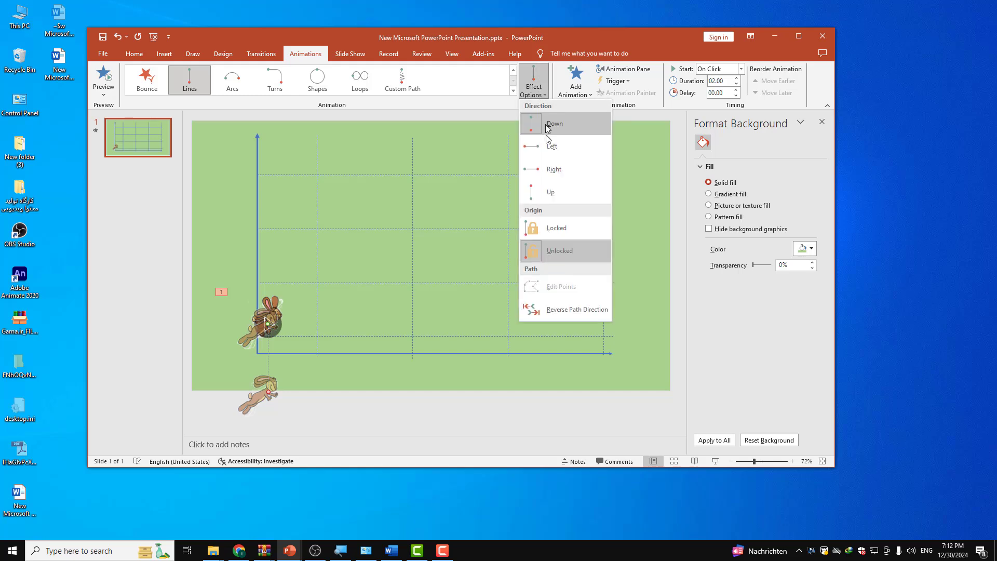
{"action": "left_click", "coordinate": [552, 169]}
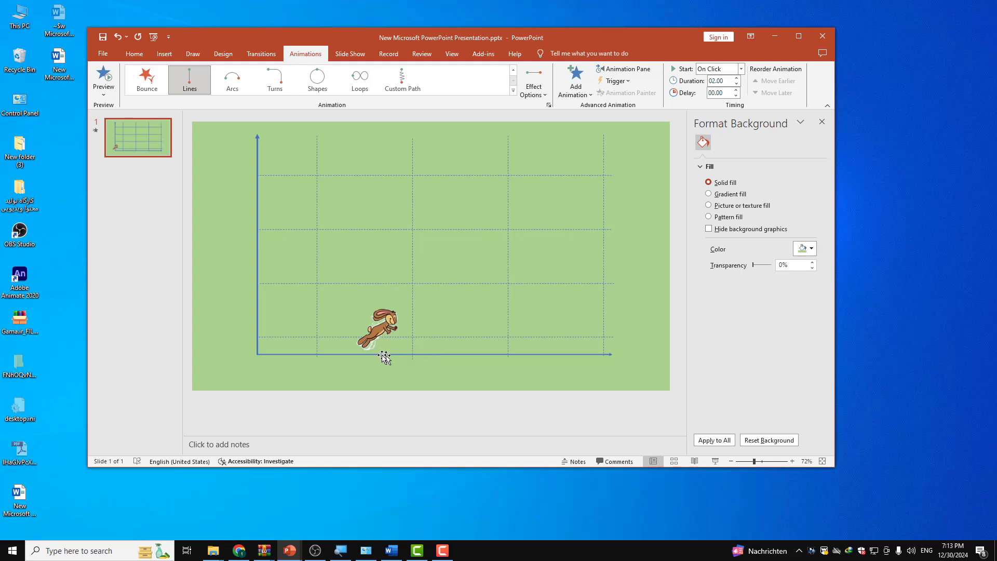
Step: Shorten the rabbit's motion path to end just past the first vertical gridline and preview the animation
{"action": "left_click", "coordinate": [279, 321]}
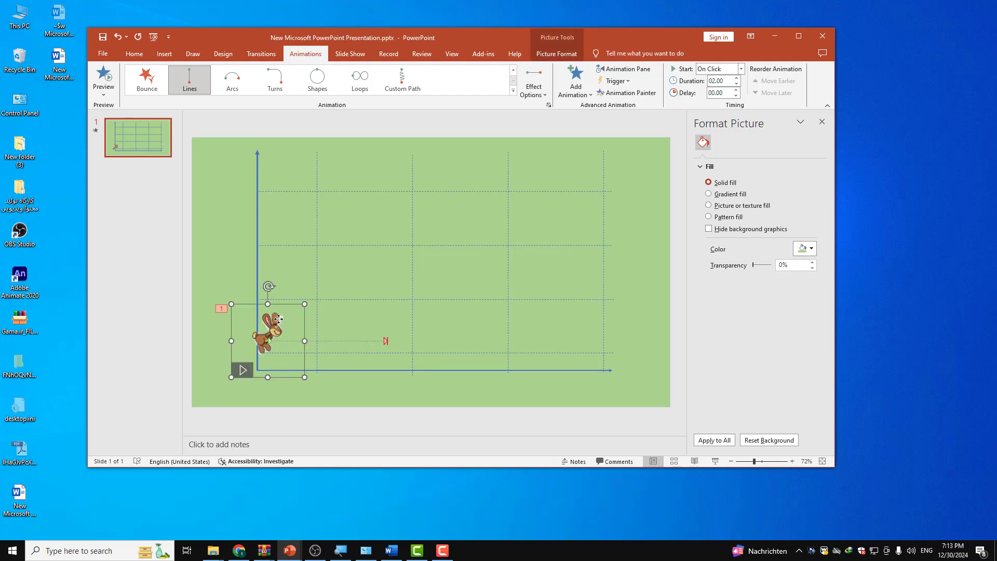
{"action": "left_click", "coordinate": [385, 342]}
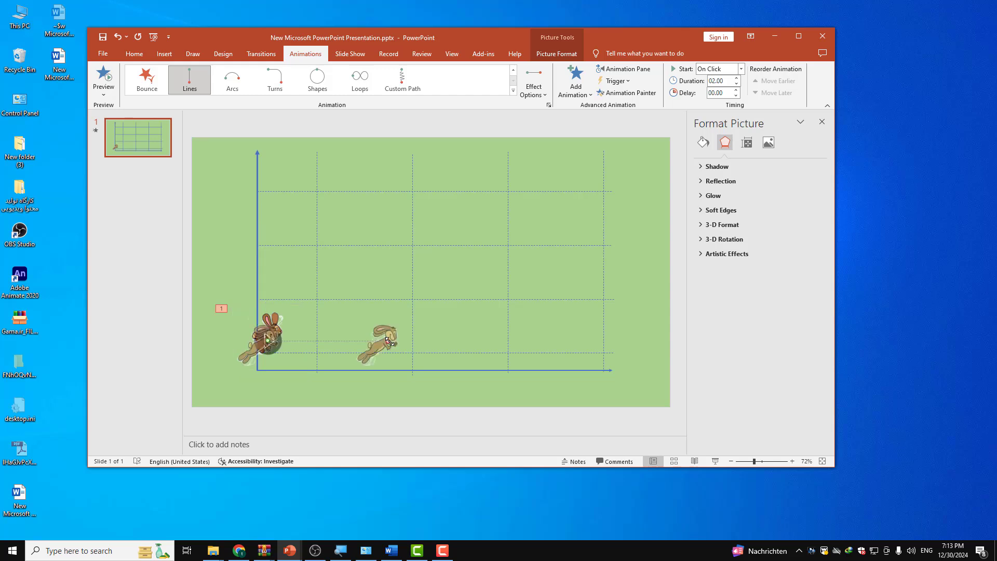
{"action": "left_click_drag", "start_coordinate": [388, 341], "coordinate": [331, 337]}
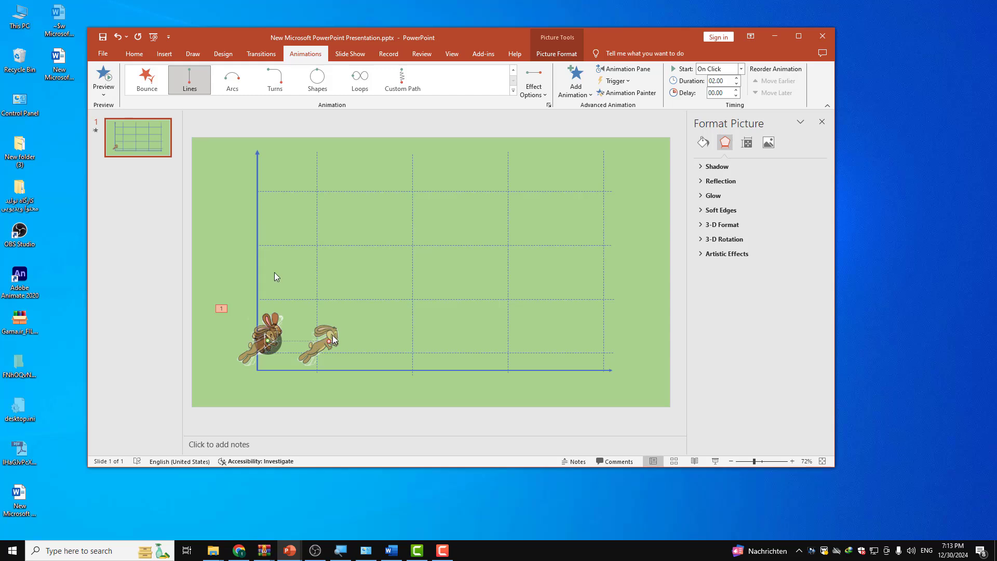
{"action": "left_click", "coordinate": [103, 76]}
Step: Insert the carrot picture هویج.png from the media folder onto the slide
{"action": "mouse_move", "coordinate": [208, 559]}
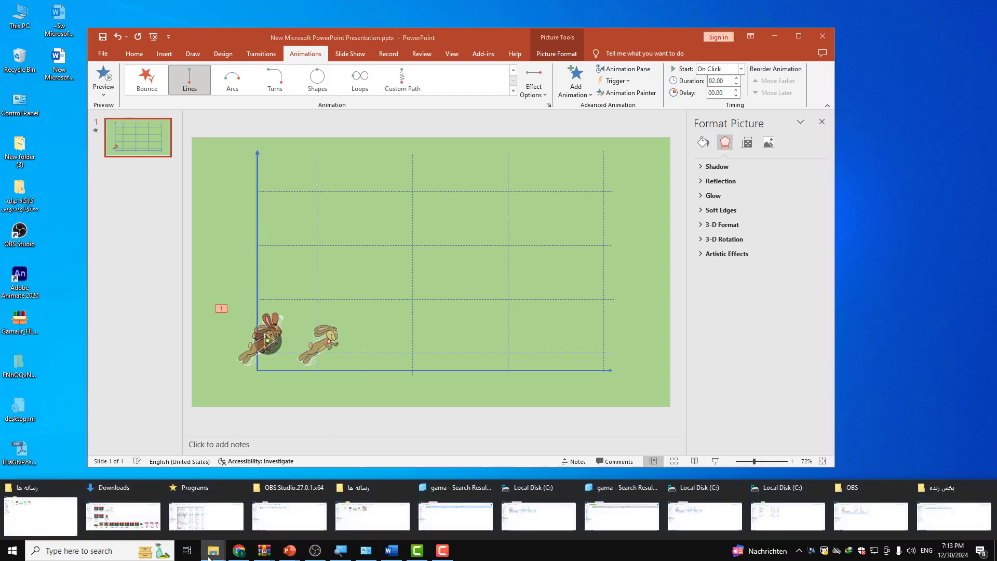
{"action": "left_click", "coordinate": [40, 516]}
{"action": "left_click_drag", "start_coordinate": [471, 6], "coordinate": [424, 227]}
{"action": "left_click_drag", "start_coordinate": [333, 292], "coordinate": [409, 225]}
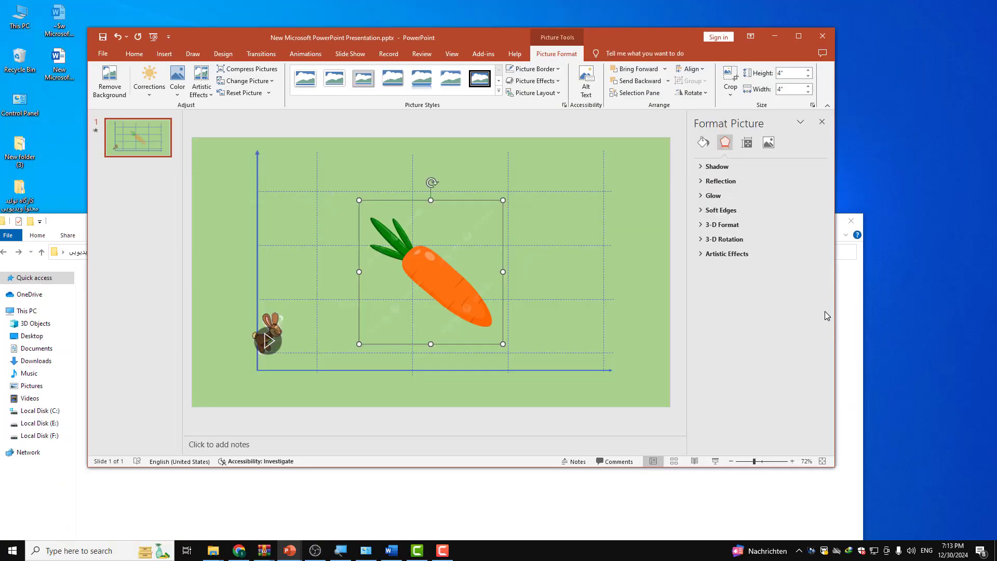
Step: Shrink the carrot to about 1.1" square, flipped horizontally, and place it on the second vertical gridline
{"action": "left_click_drag", "start_coordinate": [500, 200], "coordinate": [354, 303]}
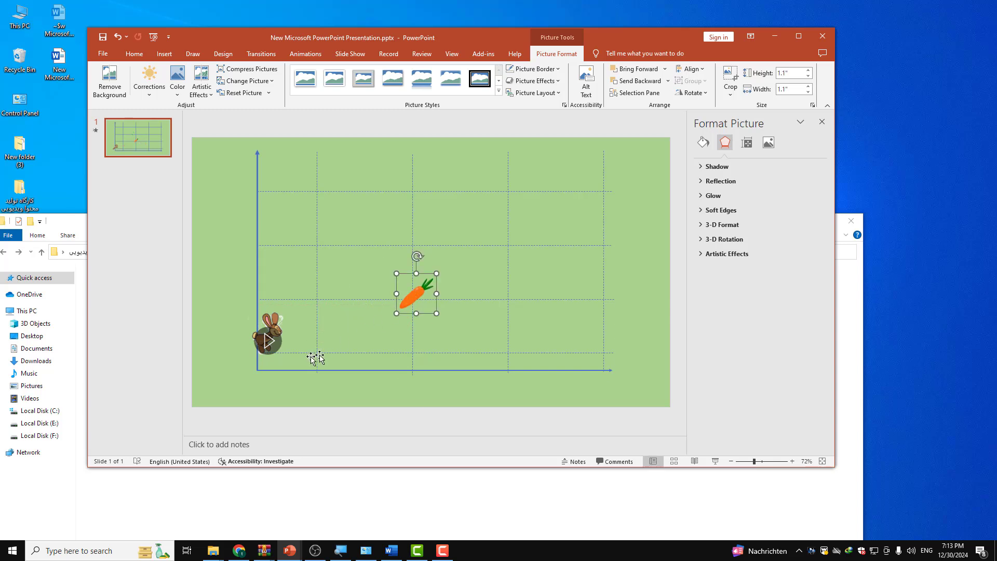
{"action": "left_click", "coordinate": [419, 362]}
{"action": "left_click_drag", "start_coordinate": [421, 294], "coordinate": [419, 295]}
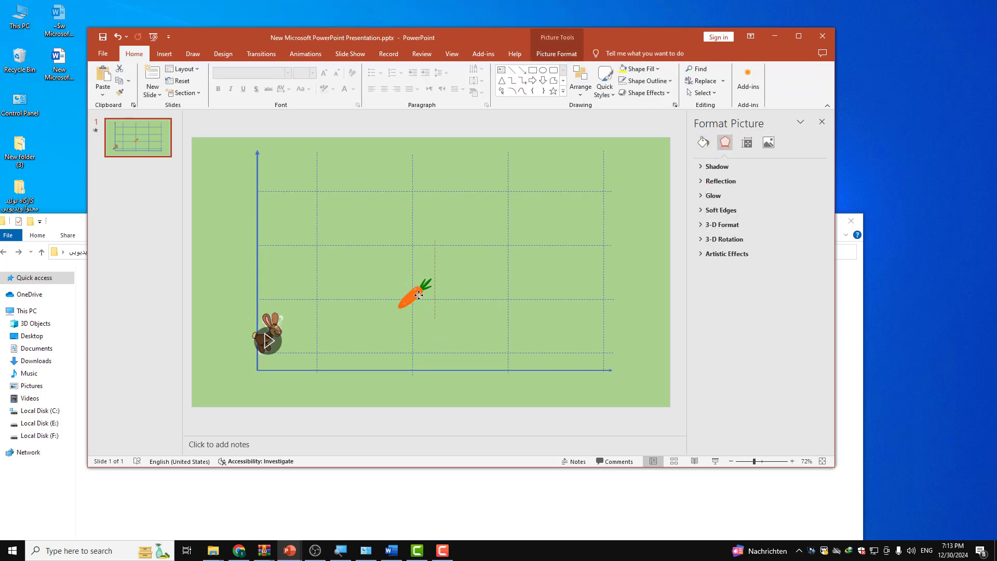
{"action": "left_click", "coordinate": [495, 326]}
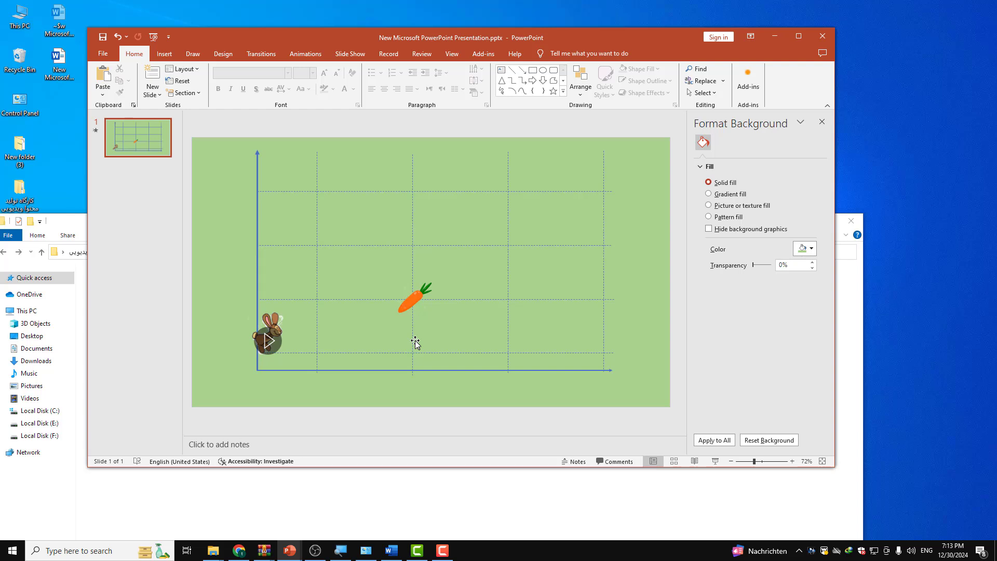
Step: Preview the rabbit's animation with the carrot on the slide
{"action": "left_click", "coordinate": [263, 323]}
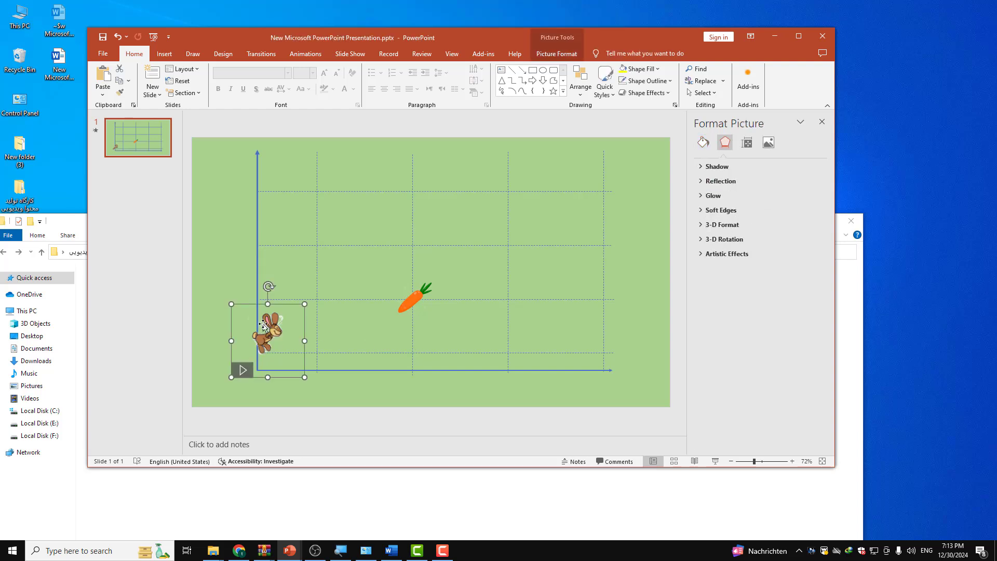
{"action": "left_click", "coordinate": [306, 55]}
{"action": "left_click", "coordinate": [110, 74]}
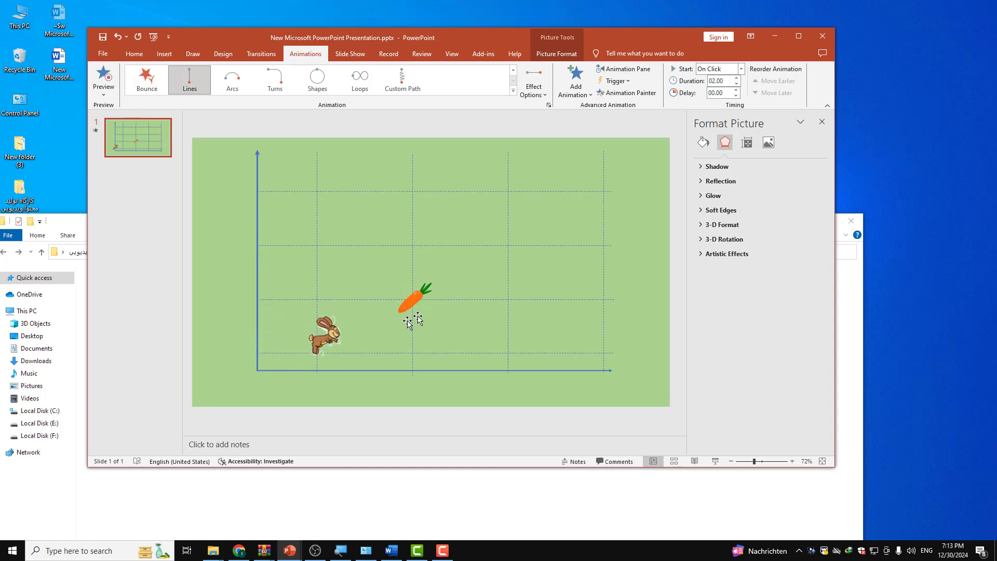
Step: Move the carrot to the first vertical gridline, above the end of the rabbit's motion path
{"action": "left_click", "coordinate": [415, 299]}
{"action": "left_click_drag", "start_coordinate": [416, 297], "coordinate": [325, 291]}
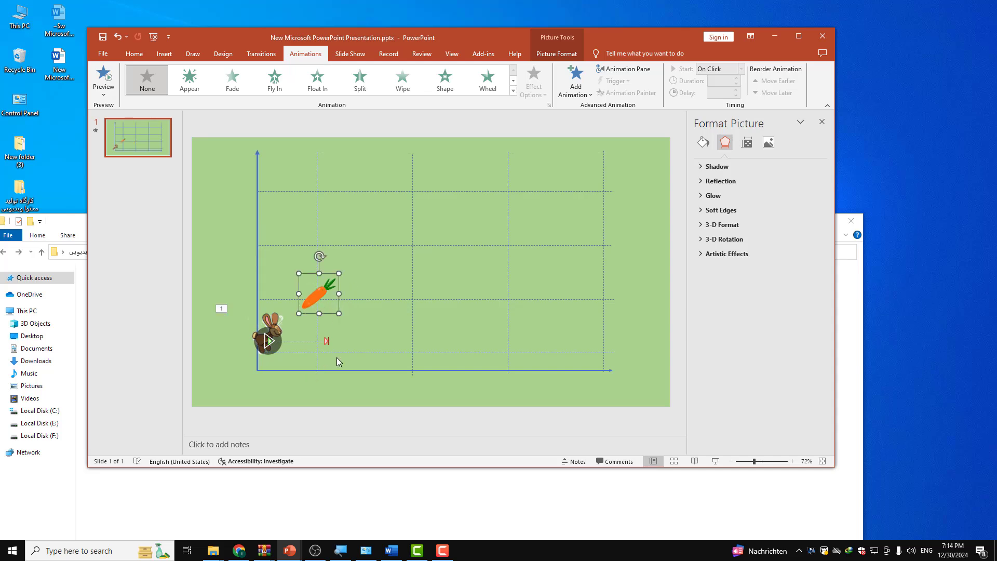
Step: Switch to File Explorer and open the صدای فنر folder inside the media folder
{"action": "left_click", "coordinate": [267, 312]}
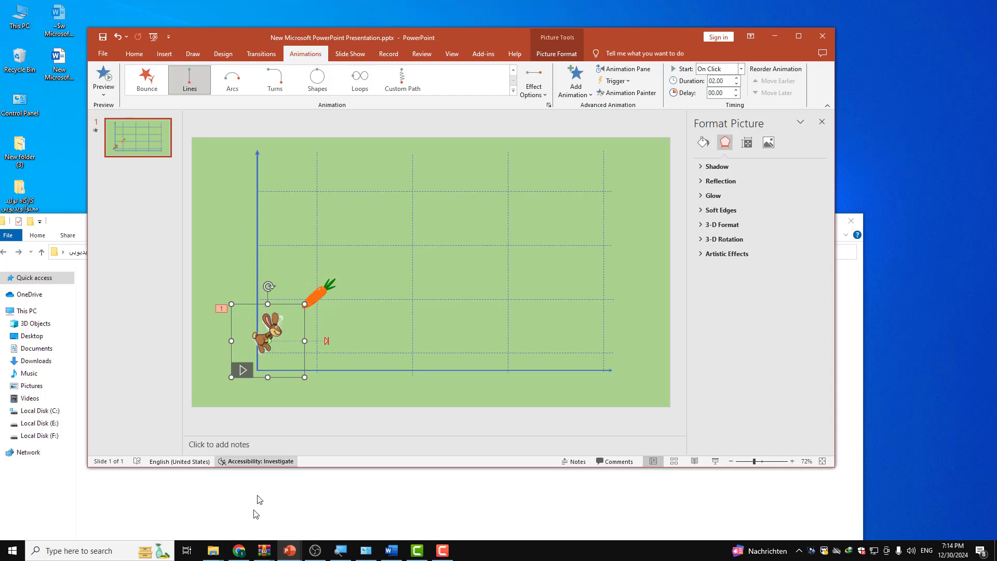
{"action": "mouse_move", "coordinate": [213, 550]}
{"action": "left_click", "coordinate": [41, 520]}
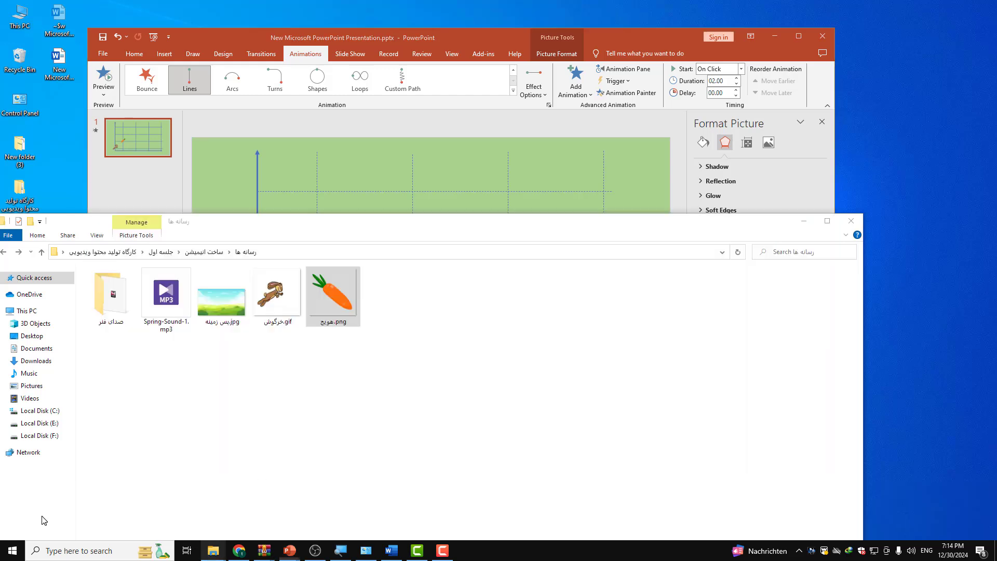
{"action": "left_click", "coordinate": [117, 300]}
{"action": "double_click", "coordinate": [116, 300]}
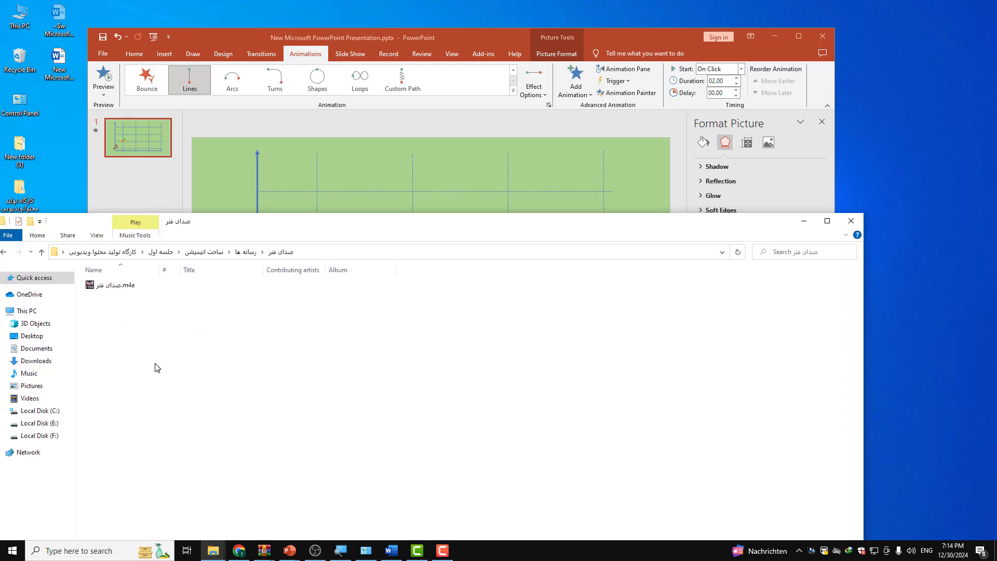
Step: Open the audio file صدای فنر.m4a in the media player to check it, dismiss the update notice and close the player
{"action": "double_click", "coordinate": [130, 287]}
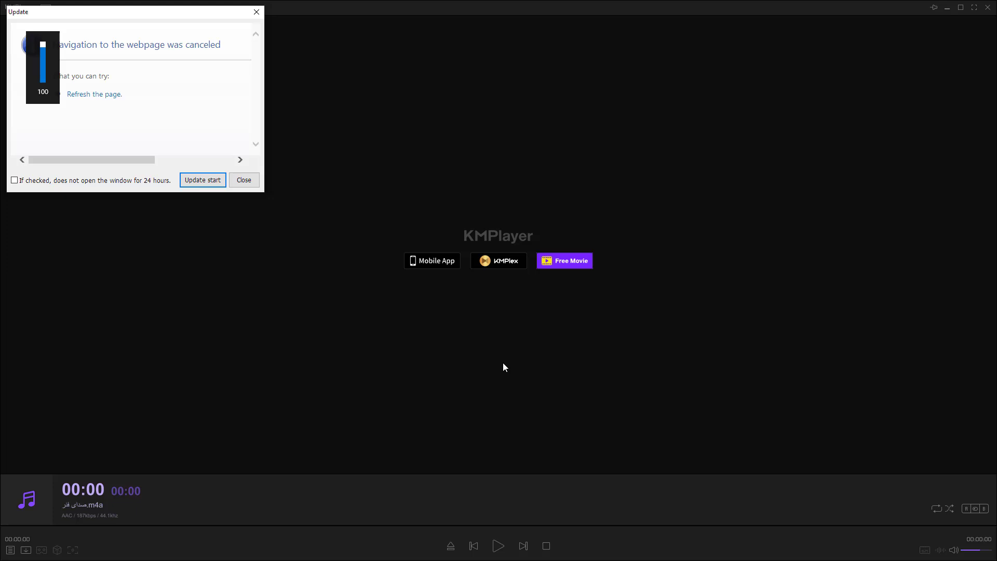
{"action": "left_click", "coordinate": [244, 180]}
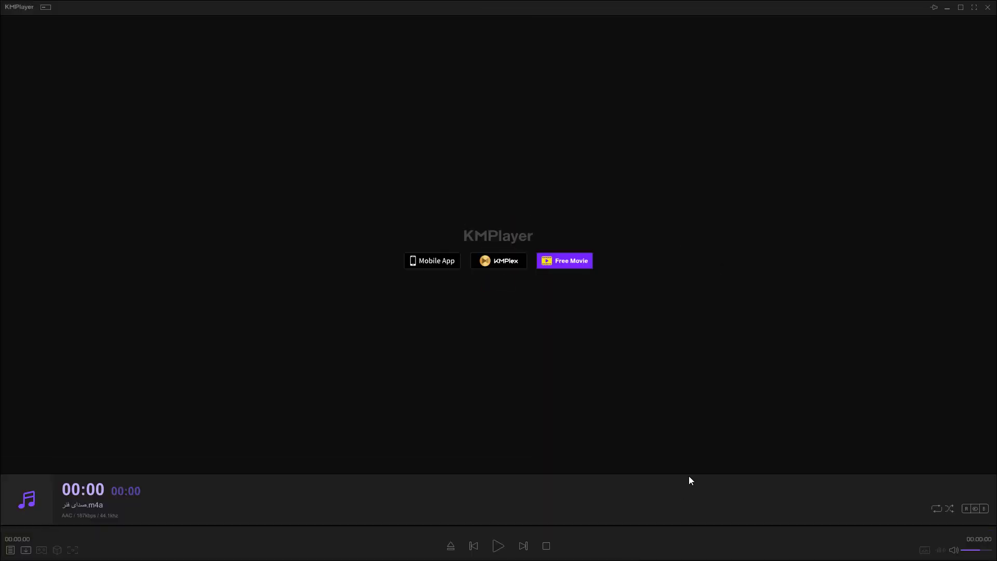
{"action": "left_click", "coordinate": [988, 8]}
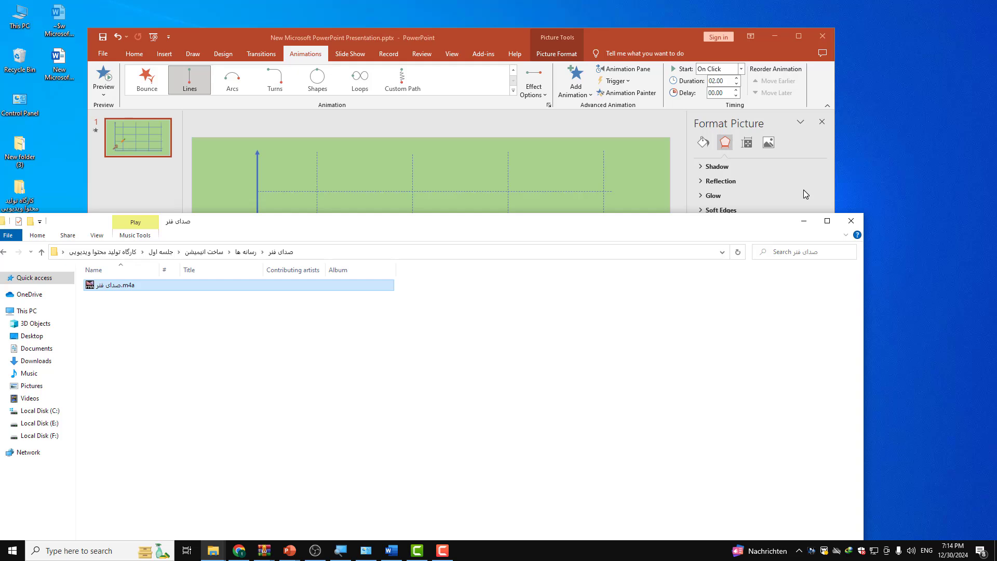
Step: Insert the audio file صدای فنر.m4a onto the PowerPoint slide, beside the upper part of the vertical axis
{"action": "left_click_drag", "start_coordinate": [634, 235], "coordinate": [664, 330]}
{"action": "left_click_drag", "start_coordinate": [293, 383], "coordinate": [224, 168]}
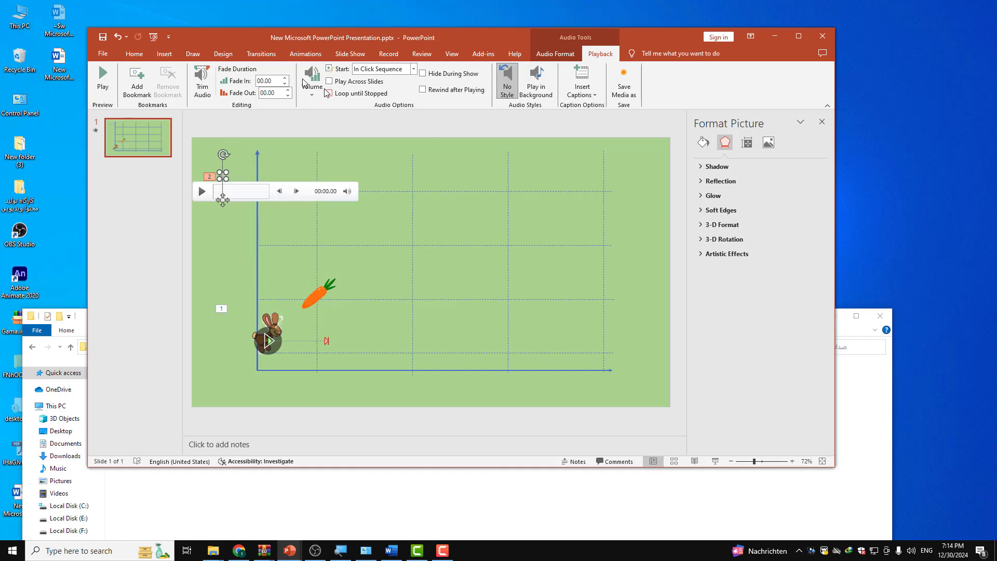
Step: Show the Animation Pane for the slide and close the Format Picture pane
{"action": "left_click", "coordinate": [305, 54]}
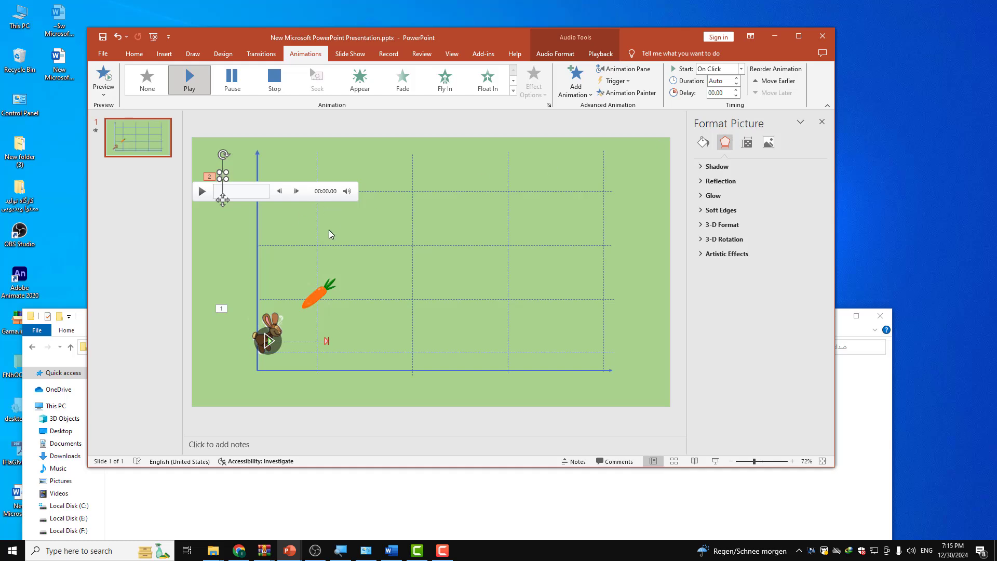
{"action": "left_click", "coordinate": [268, 320]}
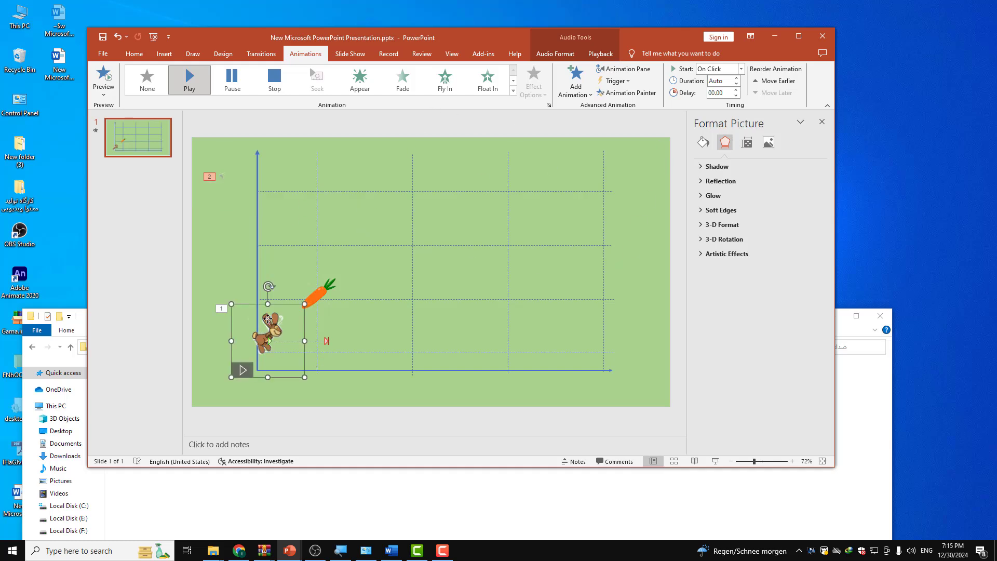
{"action": "double_click", "coordinate": [453, 38]}
{"action": "double_click", "coordinate": [293, 7]}
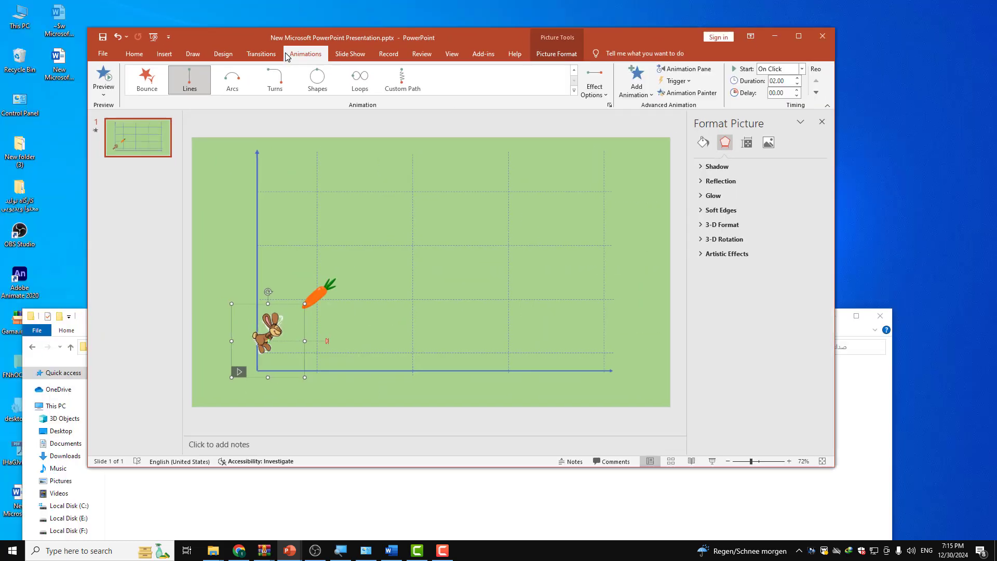
{"action": "left_click", "coordinate": [890, 413]}
{"action": "left_click", "coordinate": [833, 315]}
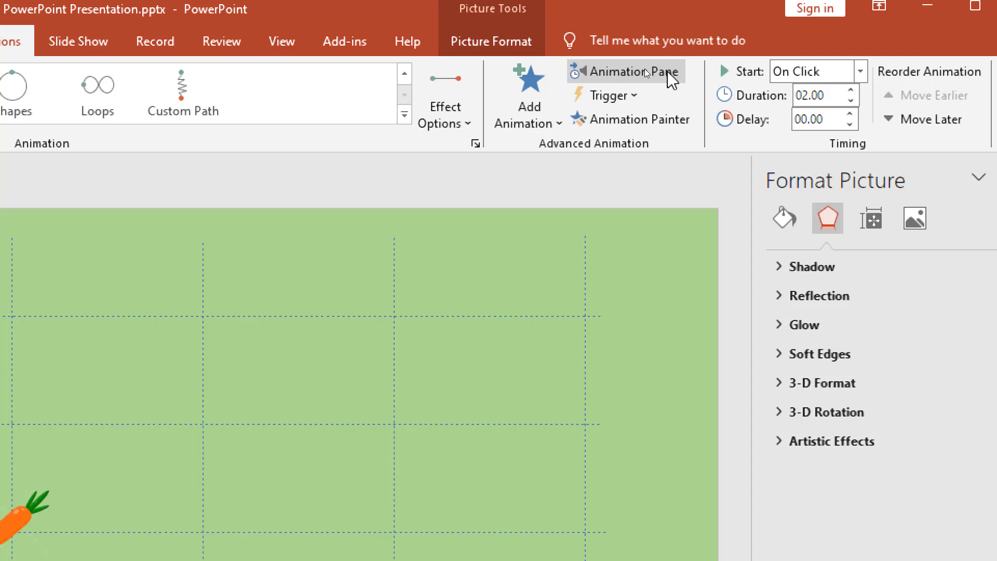
{"action": "left_click", "coordinate": [616, 70]}
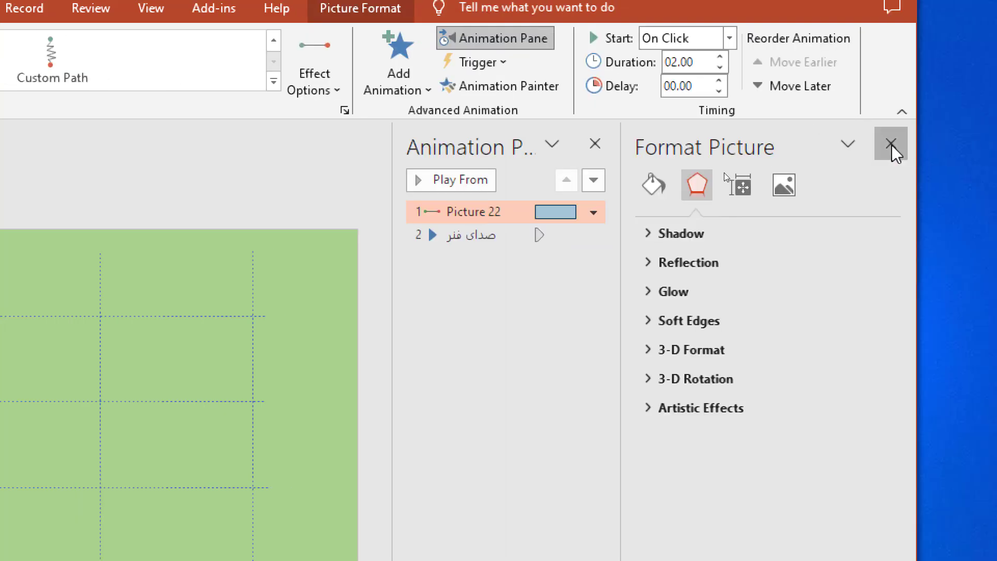
{"action": "left_click", "coordinate": [892, 145]}
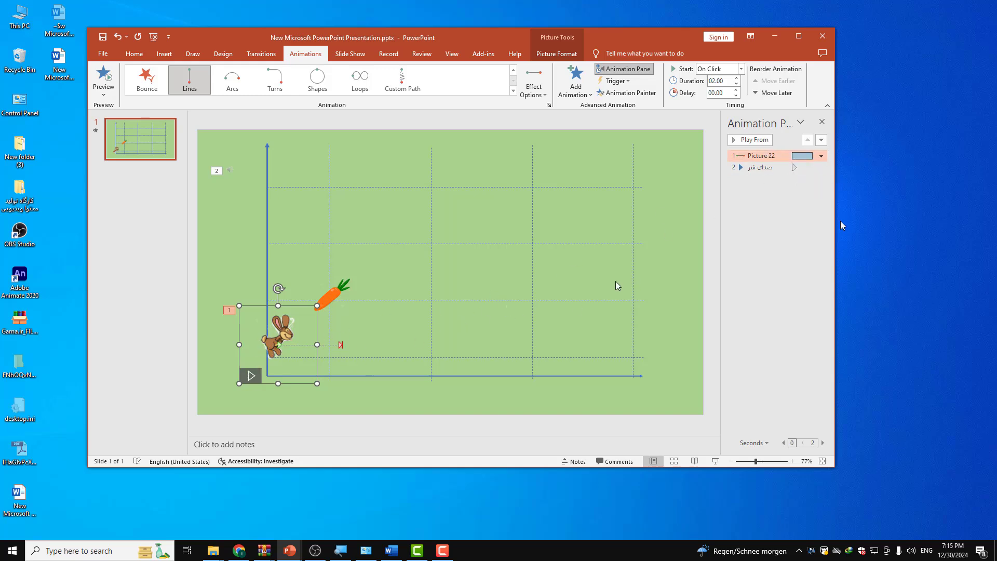
{"action": "left_click", "coordinate": [764, 168]}
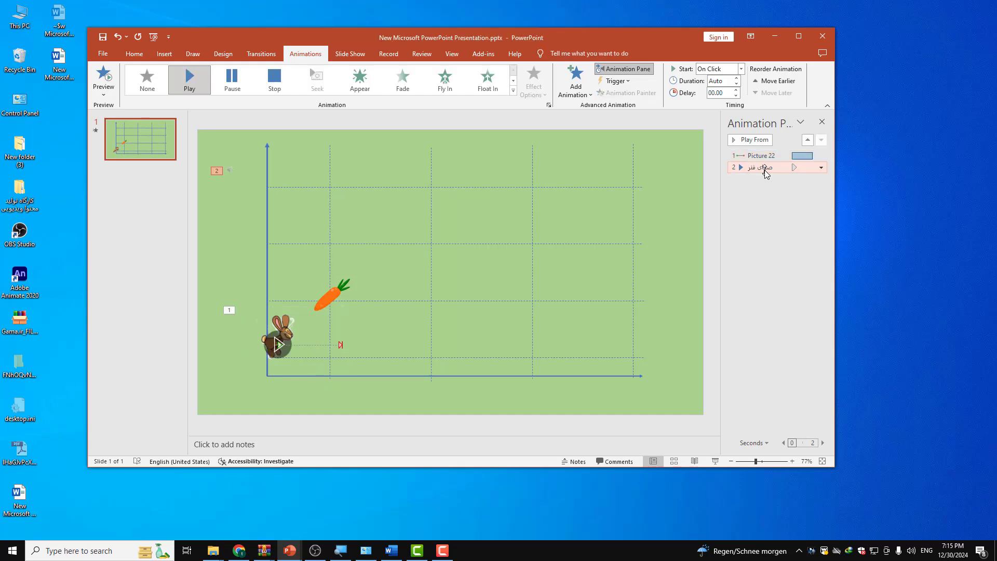
{"action": "left_click", "coordinate": [821, 167]}
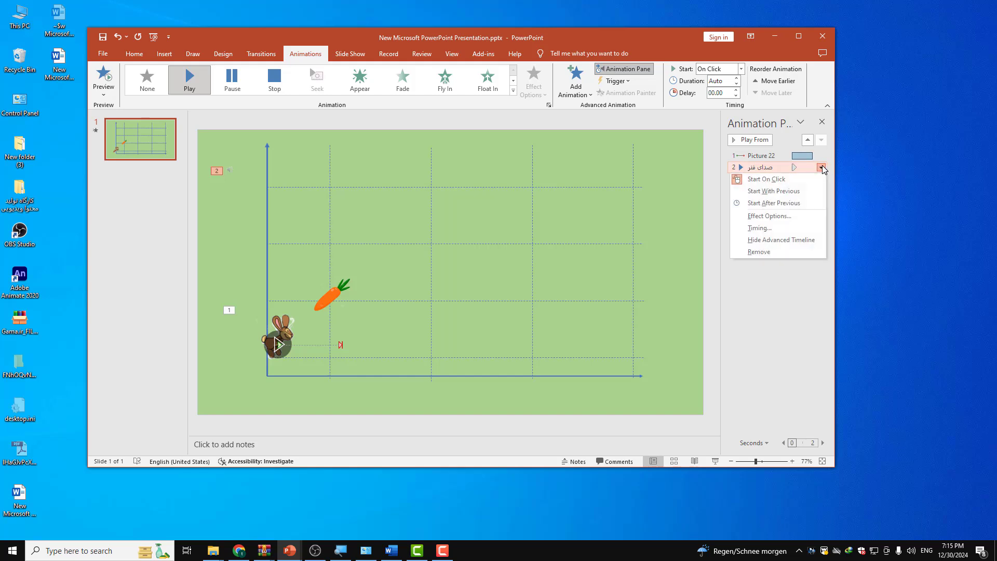
{"action": "left_click", "coordinate": [821, 167]}
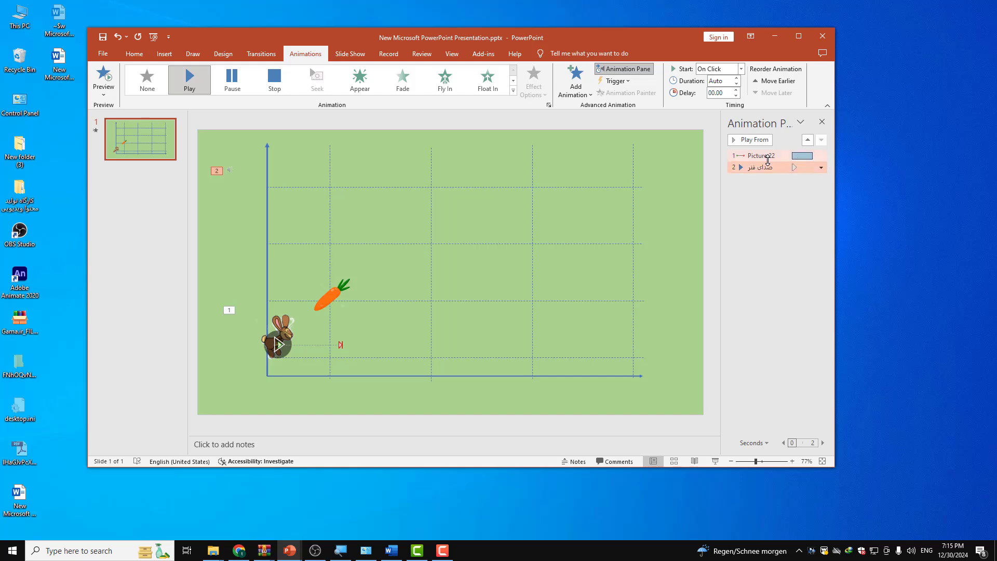
Step: Set the rabbit's motion path animation to start With Previous
{"action": "left_click", "coordinate": [768, 157]}
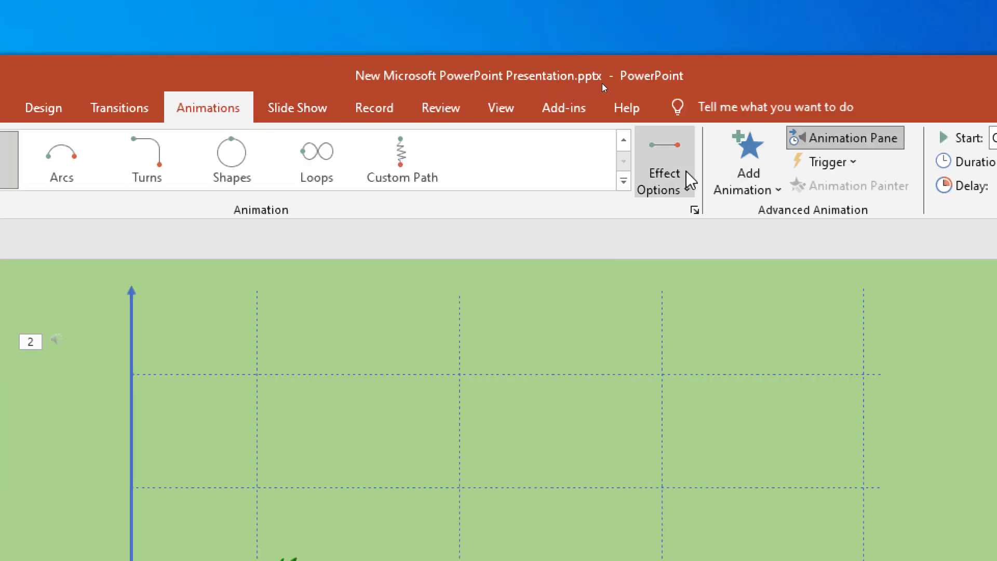
{"action": "left_click", "coordinate": [849, 138]}
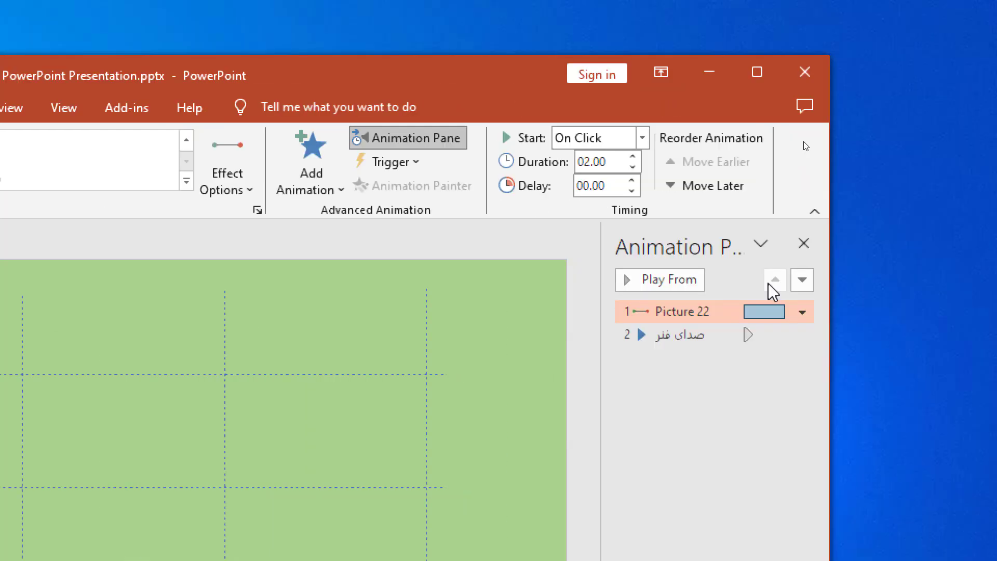
{"action": "left_click", "coordinate": [802, 312]}
{"action": "left_click", "coordinate": [755, 366]}
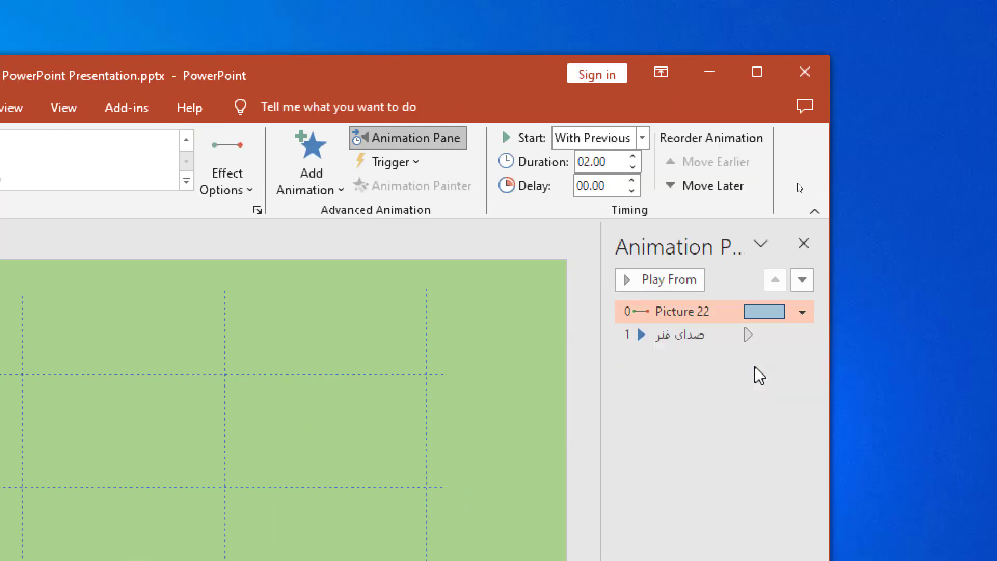
Step: Set the صدای فنر audio to start With Previous, together with the rabbit's movement
{"action": "left_click", "coordinate": [644, 334]}
{"action": "left_click", "coordinate": [801, 335]}
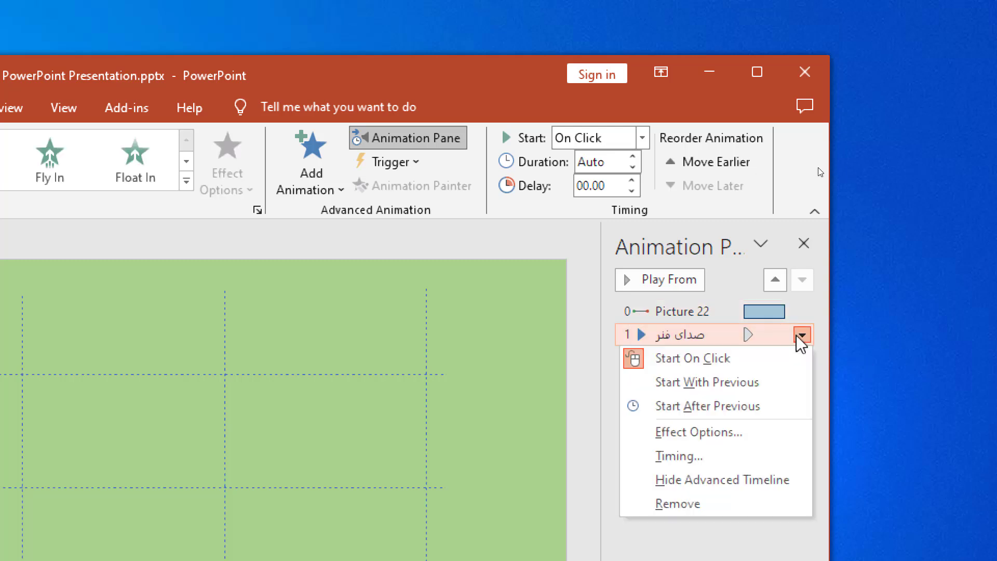
{"action": "left_click", "coordinate": [757, 399]}
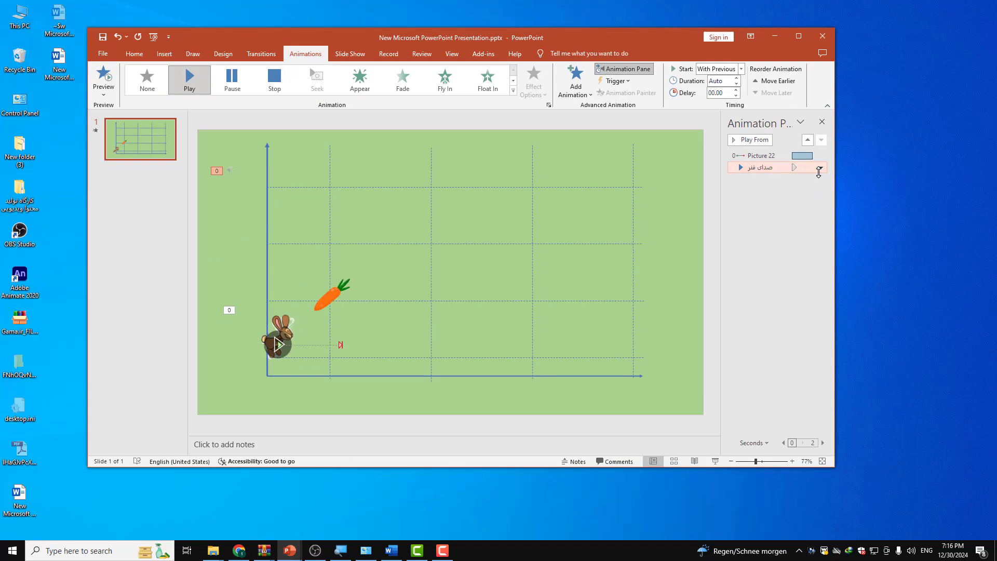
Step: Preview the animations and shorten the rabbit's motion path so it ends on the first vertical gridline
{"action": "left_click", "coordinate": [103, 79]}
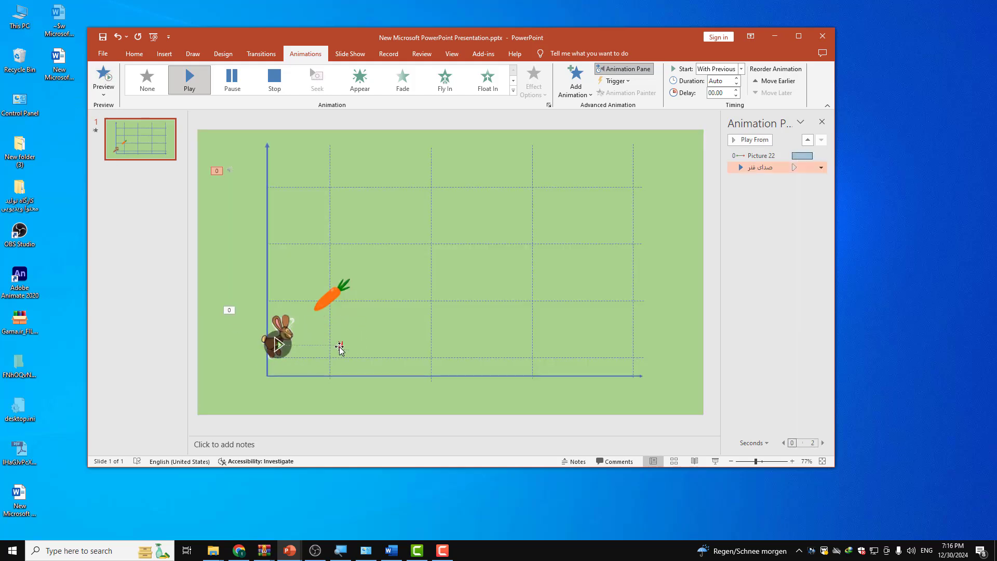
{"action": "left_click", "coordinate": [340, 345]}
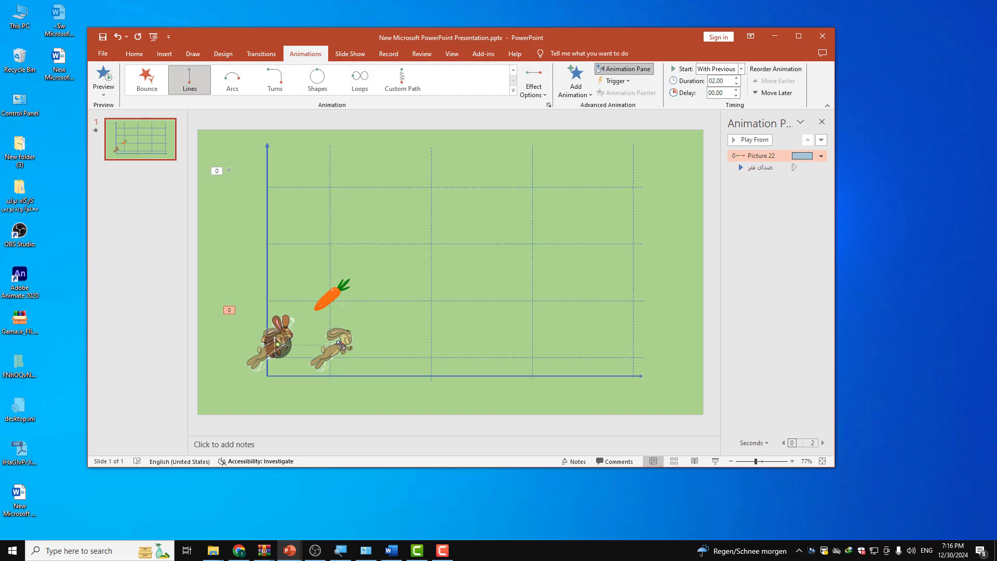
{"action": "left_click", "coordinate": [357, 343]}
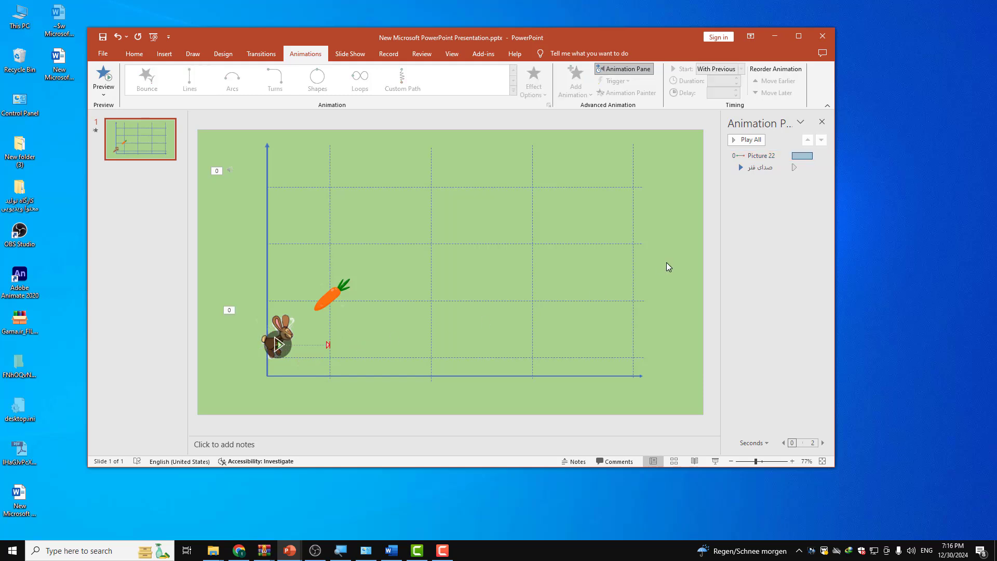
{"action": "left_click", "coordinate": [760, 167]}
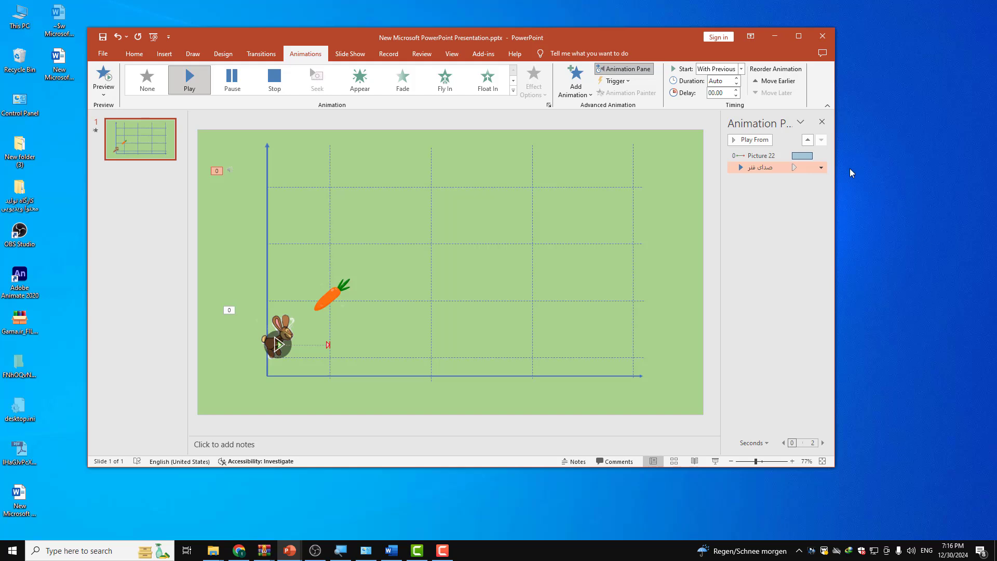
{"action": "left_click", "coordinate": [821, 168]}
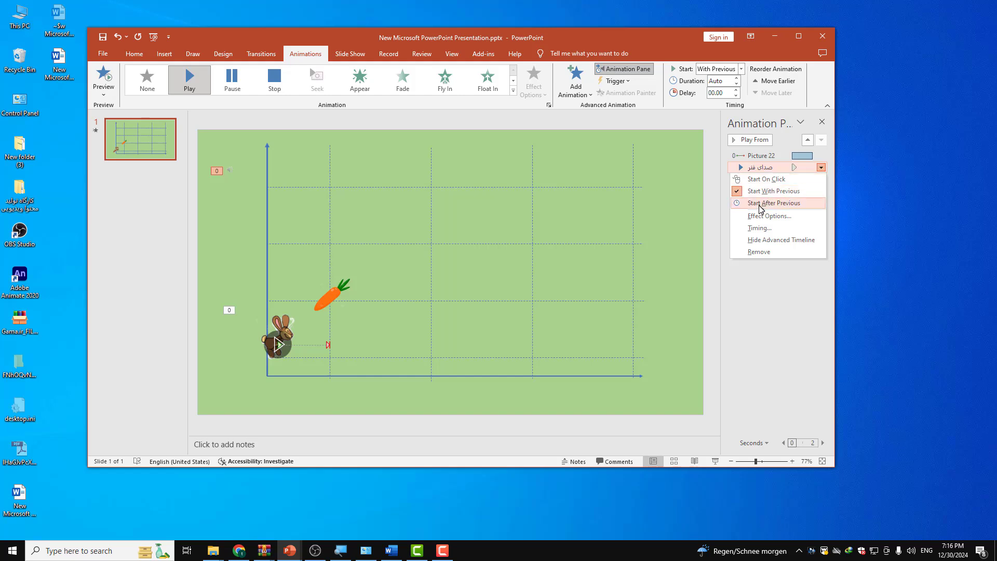
{"action": "left_click", "coordinate": [734, 327]}
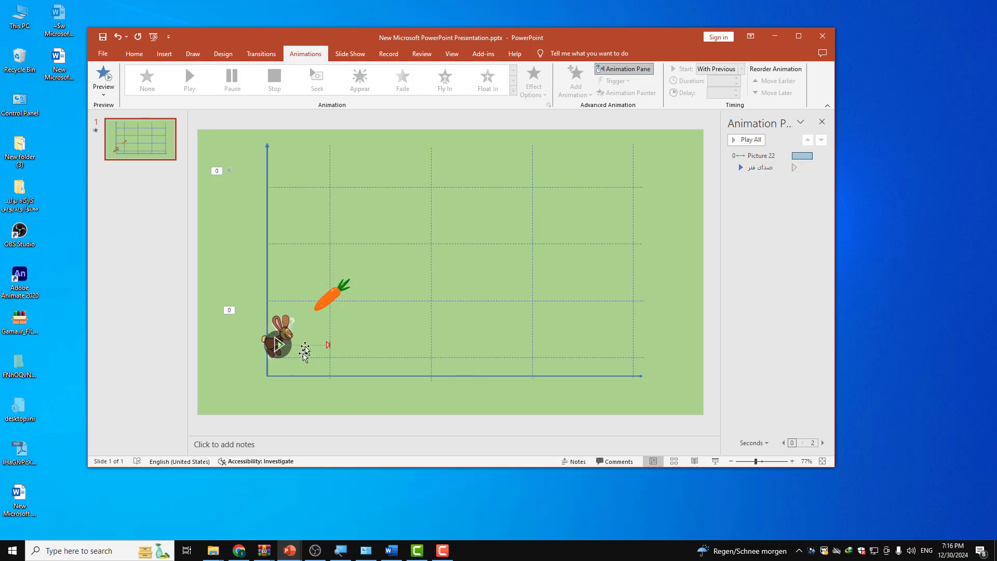
Step: Preview the rabbit's shortened jump together with the sound
{"action": "left_click", "coordinate": [286, 316]}
{"action": "left_click", "coordinate": [112, 85]}
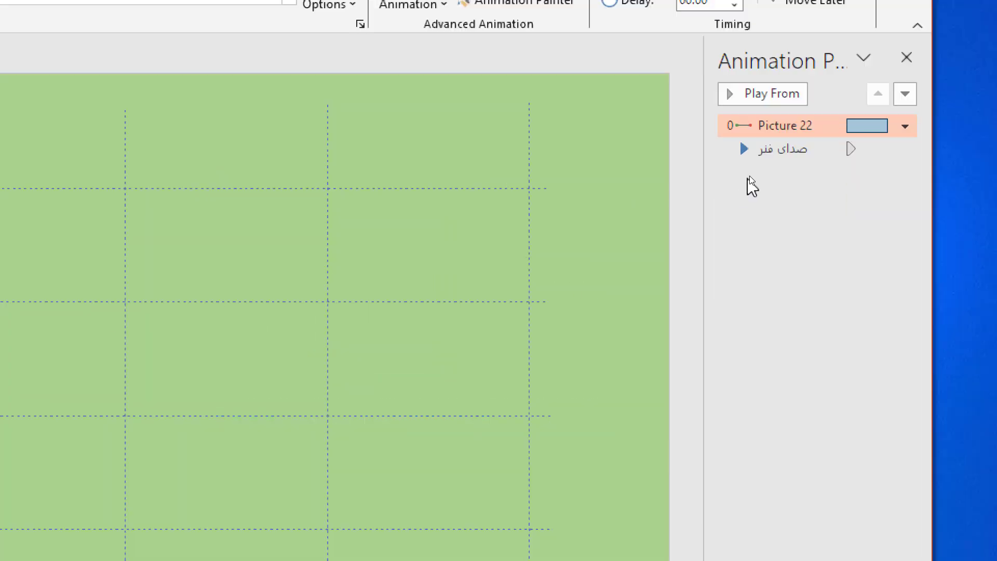
Step: Set the صدای فنر audio to repeat in its timing options and apply the change
{"action": "left_click", "coordinate": [769, 154]}
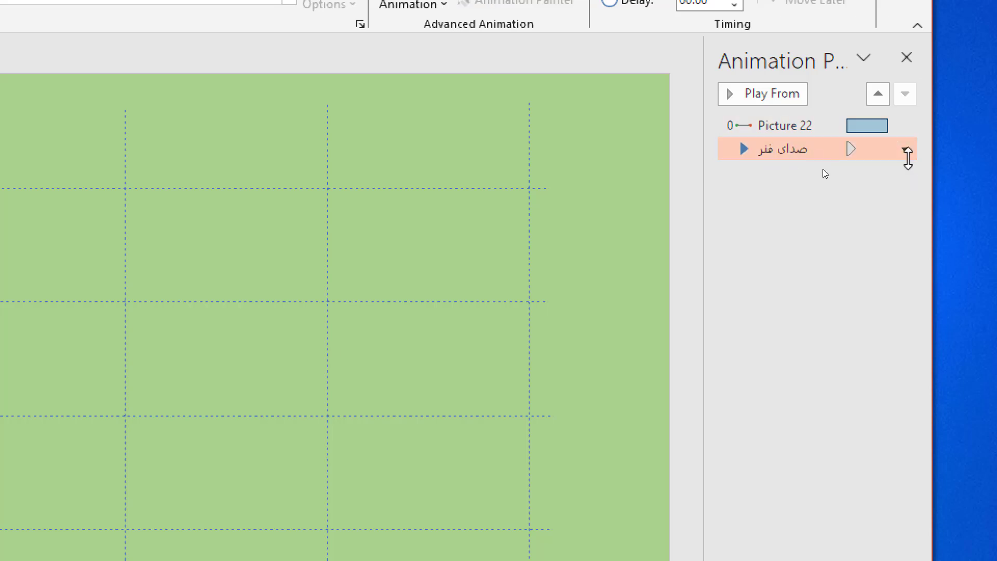
{"action": "left_click", "coordinate": [907, 152]}
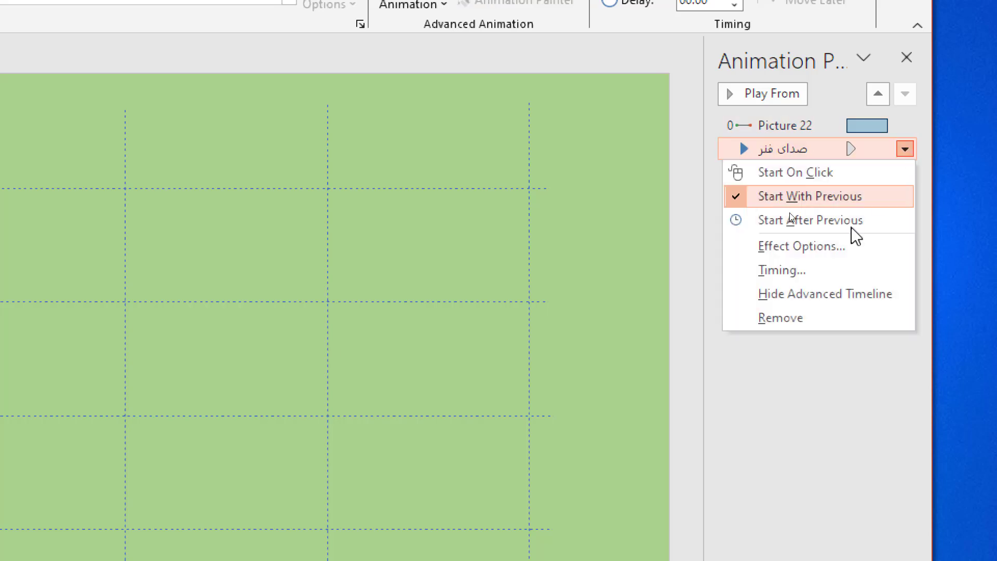
{"action": "left_click", "coordinate": [759, 272]}
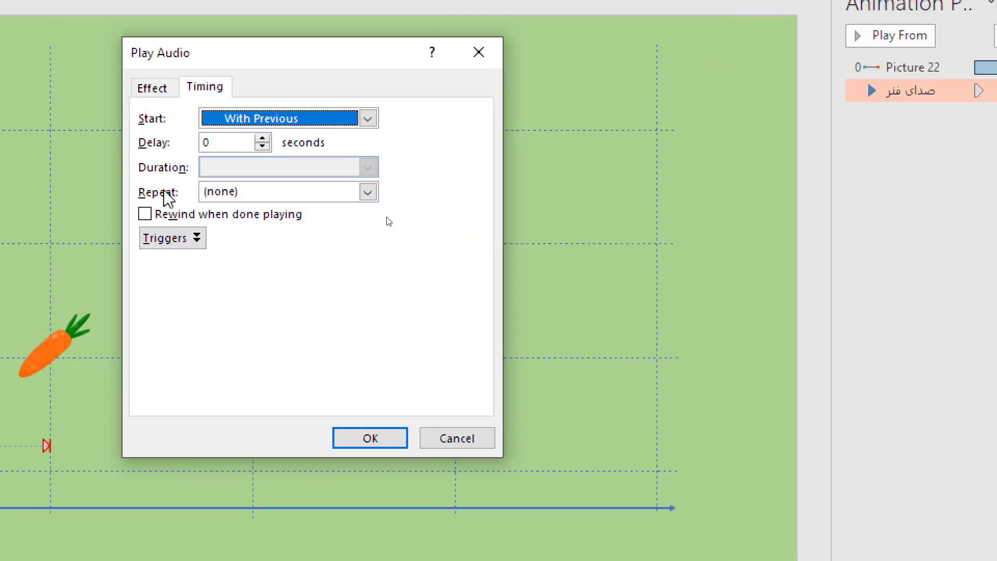
{"action": "left_click", "coordinate": [224, 192]}
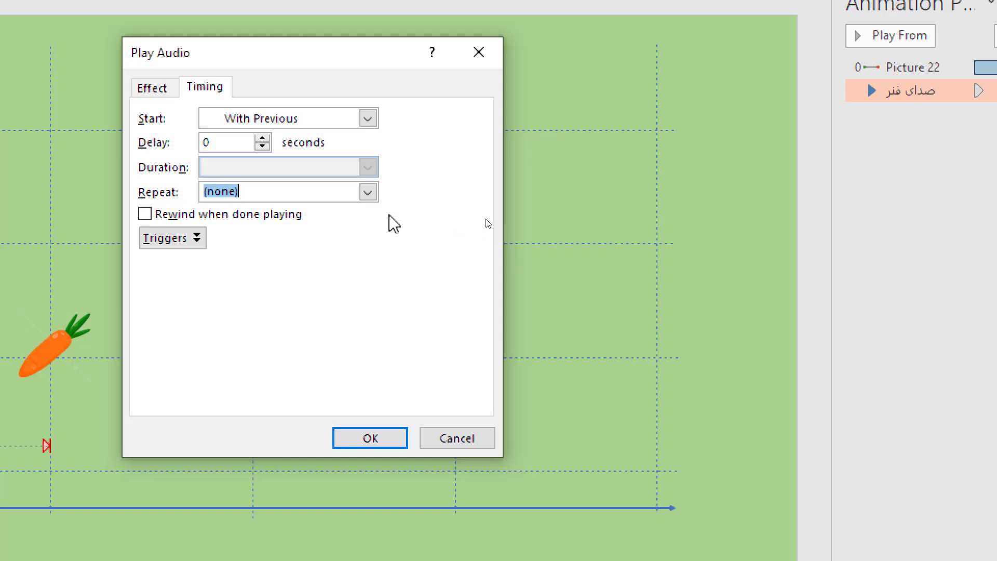
{"action": "left_click", "coordinate": [367, 192]}
{"action": "left_click", "coordinate": [297, 240]}
{"action": "left_click", "coordinate": [681, 530]}
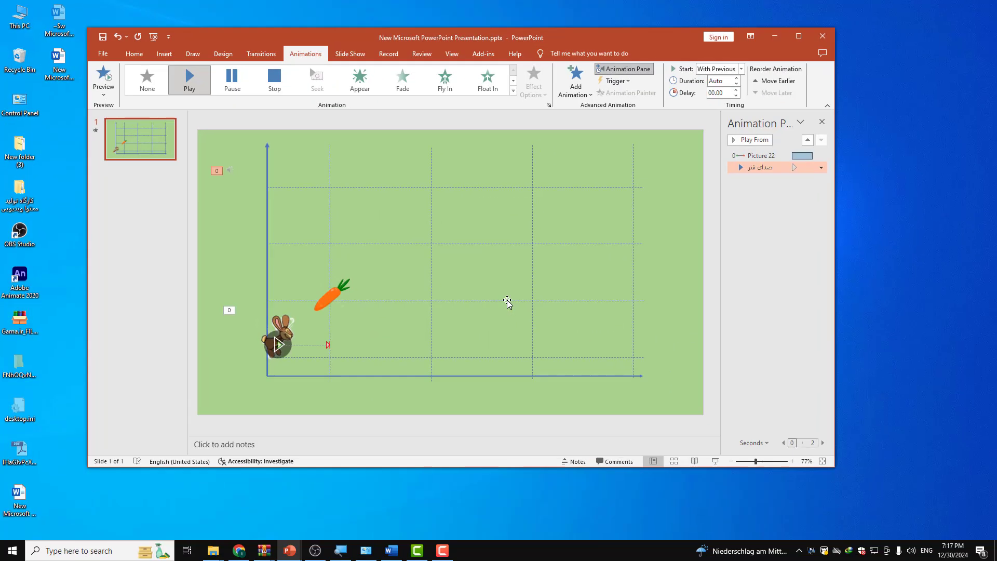
Step: Play the slide show to check the rabbit's jump with the repeated sound, and return to editing
{"action": "left_click", "coordinate": [717, 461]}
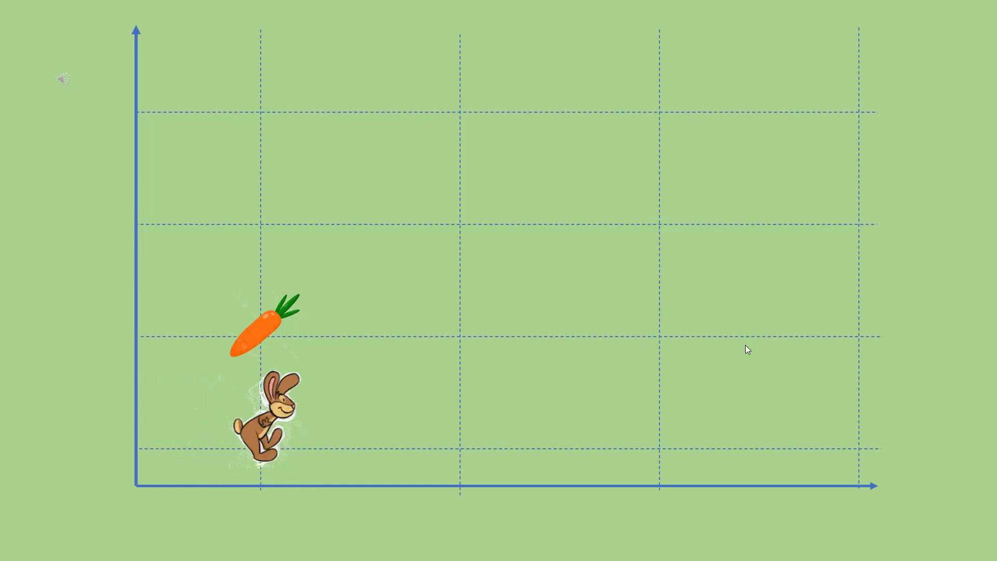
{"action": "key", "text": "Escape"}
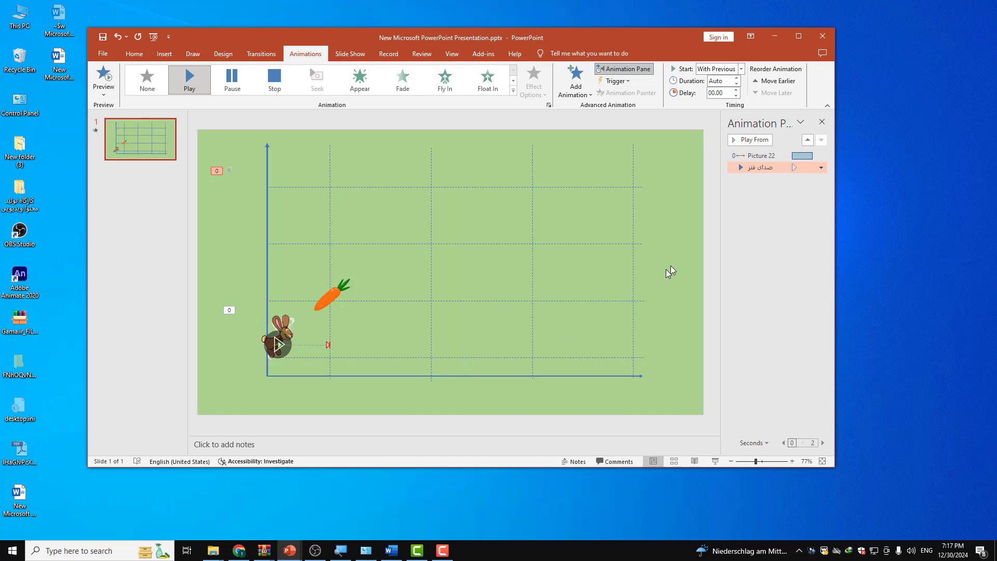
Step: Review the timing options of the صدای فنر audio and accept them
{"action": "left_click", "coordinate": [820, 168]}
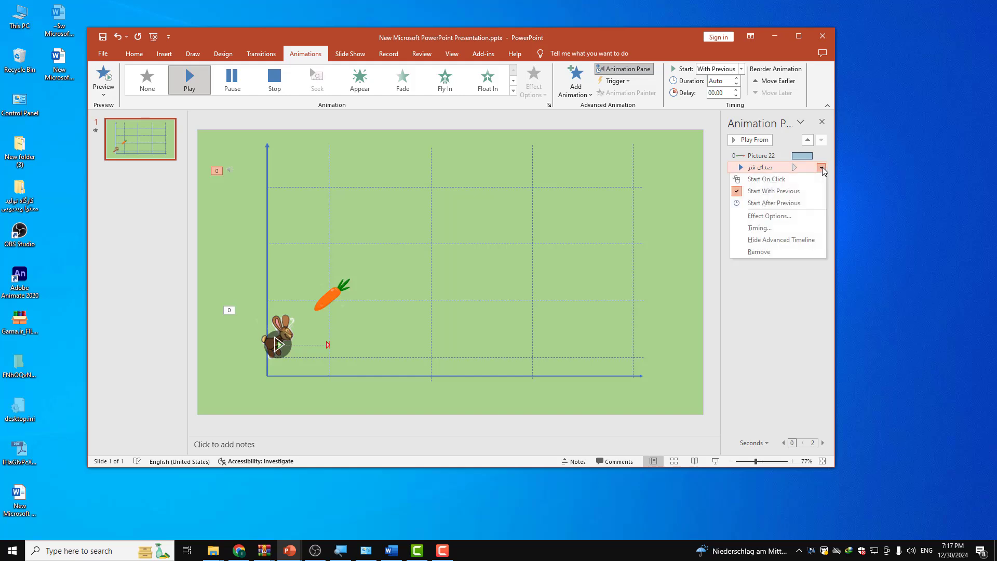
{"action": "left_click", "coordinate": [809, 229]}
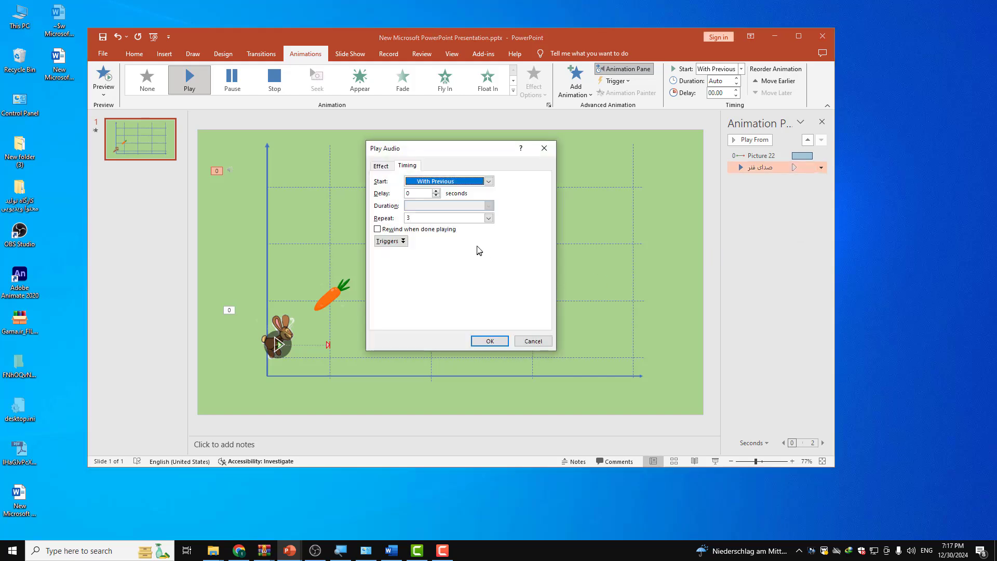
{"action": "left_click", "coordinate": [490, 340]}
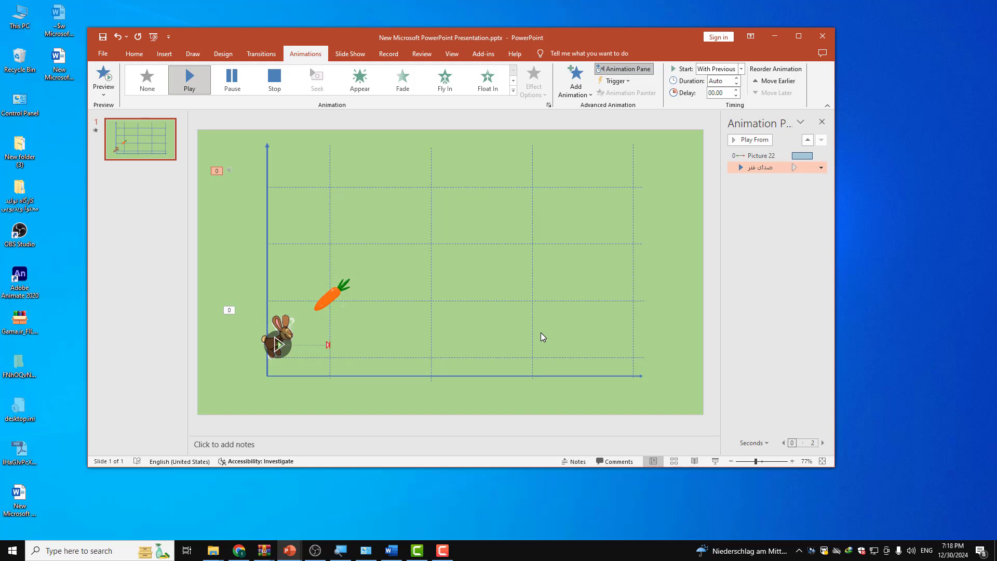
Step: Inspect the rabbit's horizontal motion path and preview its jump
{"action": "left_click", "coordinate": [307, 332]}
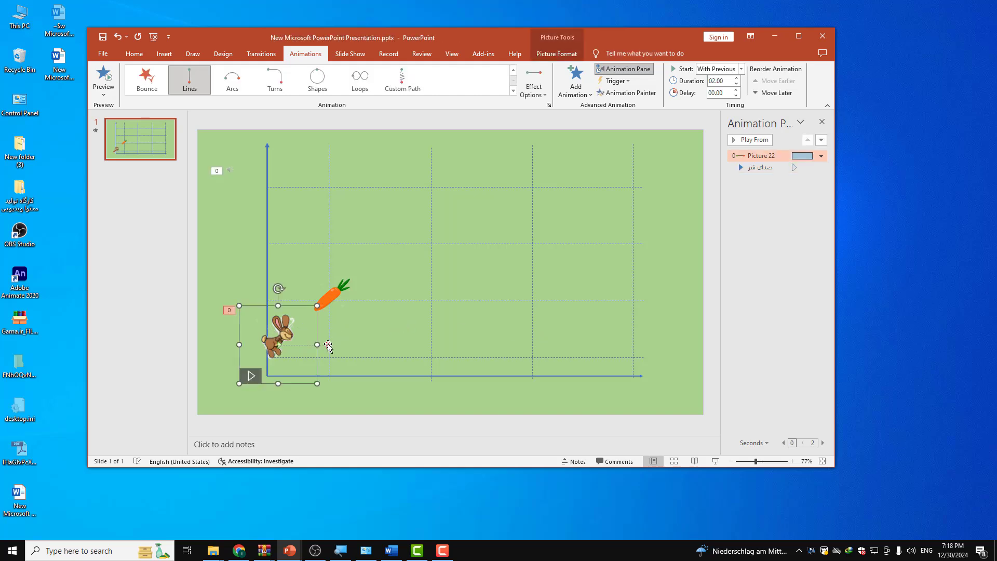
{"action": "left_click", "coordinate": [325, 345]}
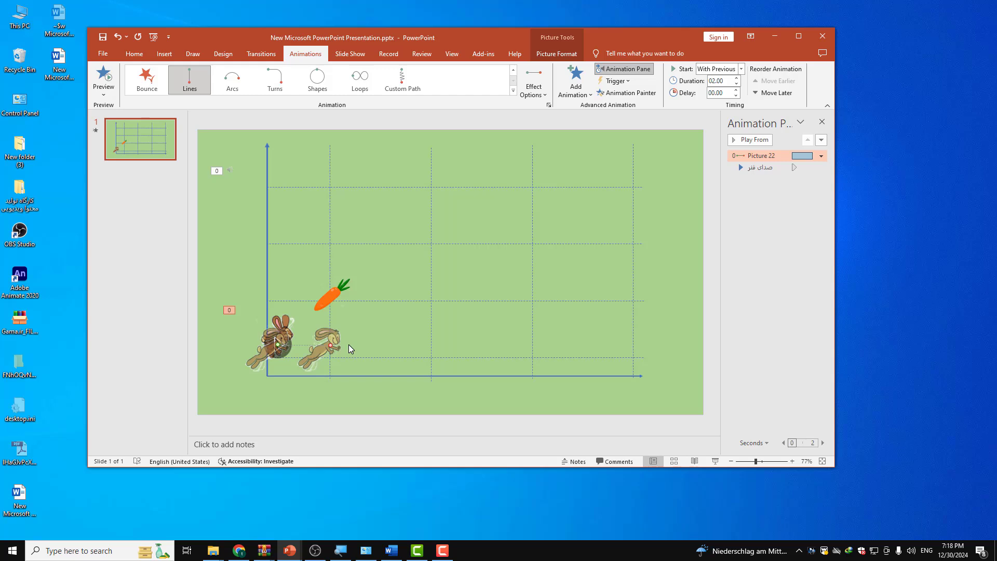
{"action": "left_click", "coordinate": [345, 343]}
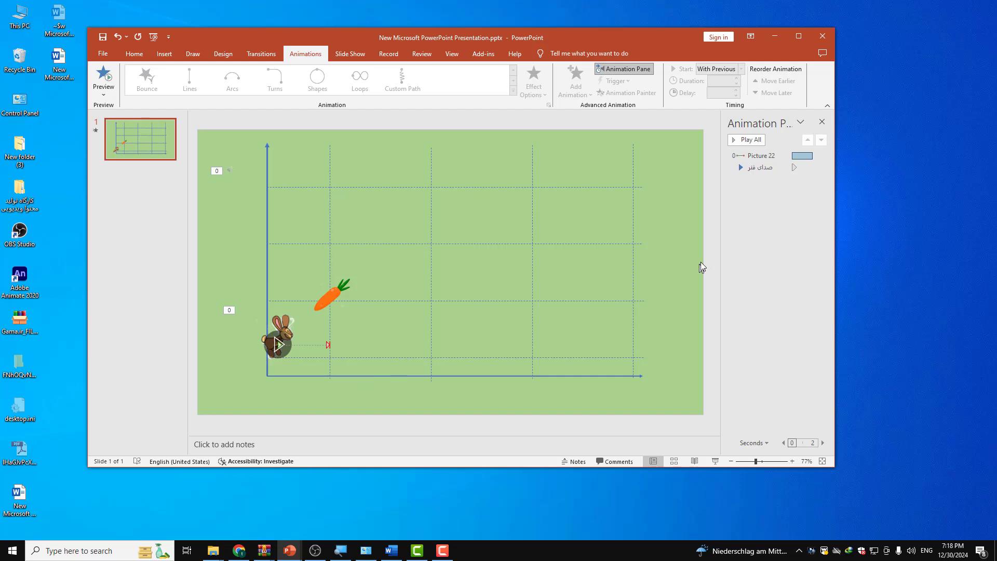
{"action": "left_click", "coordinate": [273, 337]}
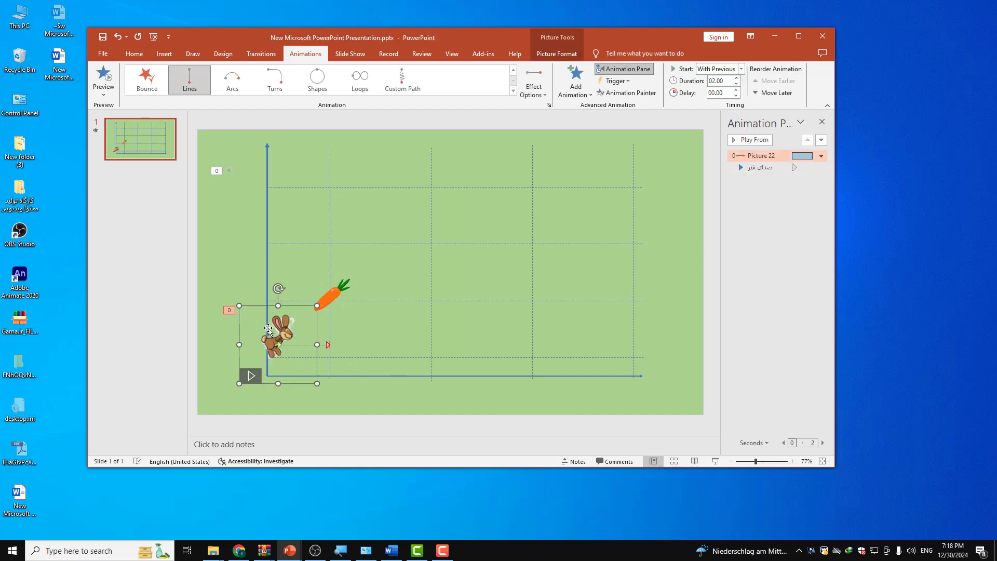
{"action": "left_click", "coordinate": [104, 78]}
{"action": "left_click", "coordinate": [103, 78]}
Step: Add a second Lines motion path to the rabbit and set its direction to Up
{"action": "left_click", "coordinate": [328, 347]}
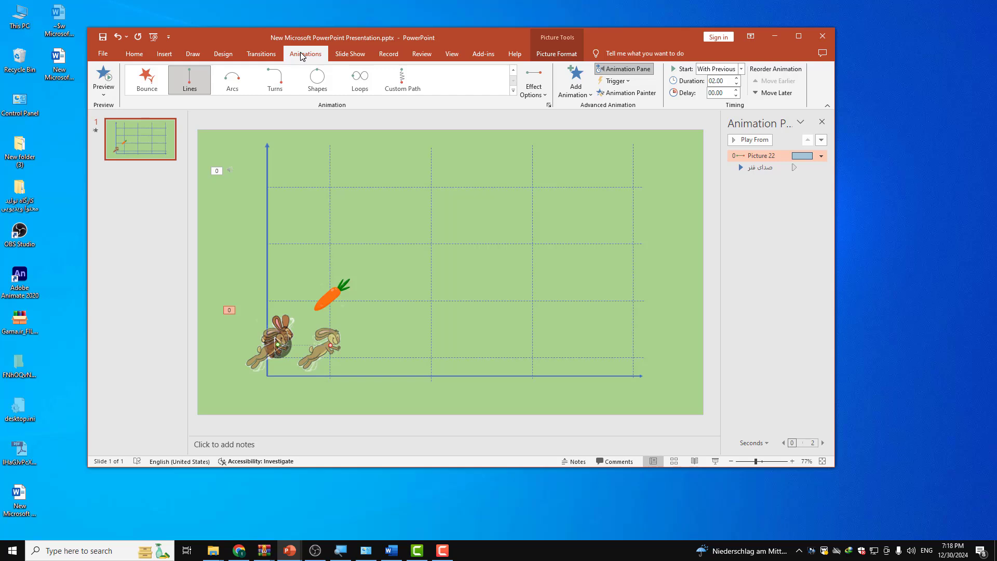
{"action": "left_click", "coordinate": [584, 91]}
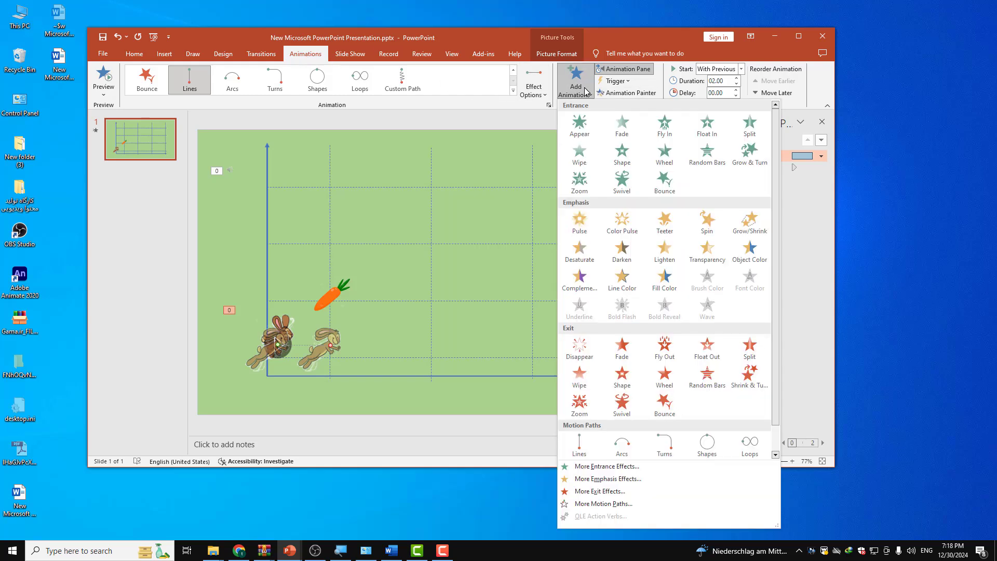
{"action": "left_click", "coordinate": [579, 446]}
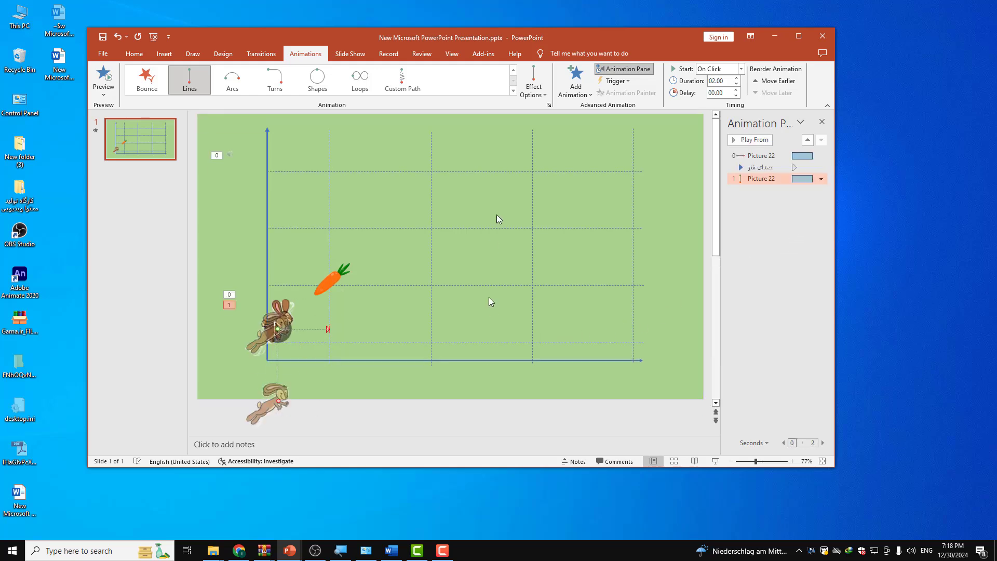
{"action": "left_click", "coordinate": [540, 91]}
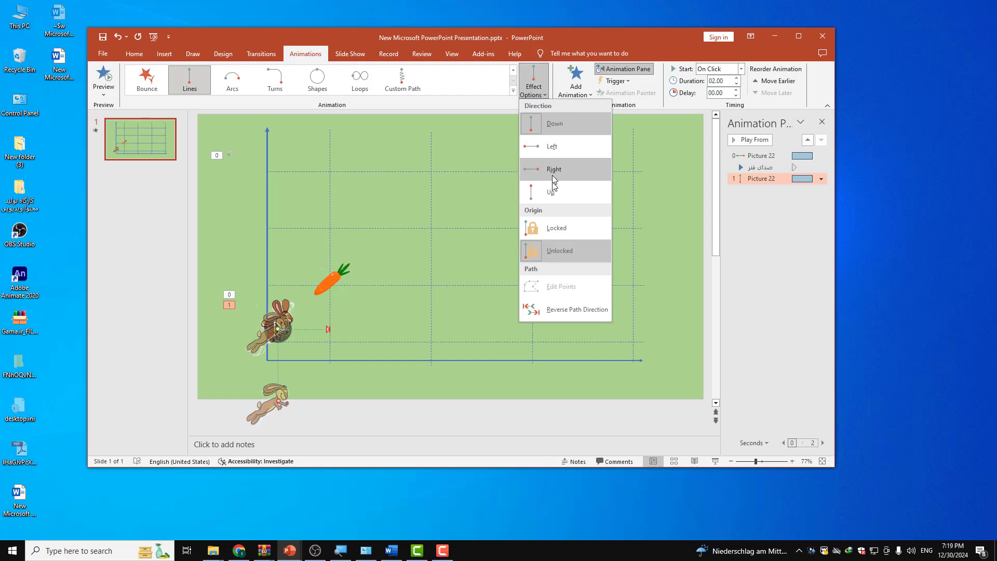
{"action": "left_click", "coordinate": [534, 92]}
{"action": "left_click", "coordinate": [534, 92]}
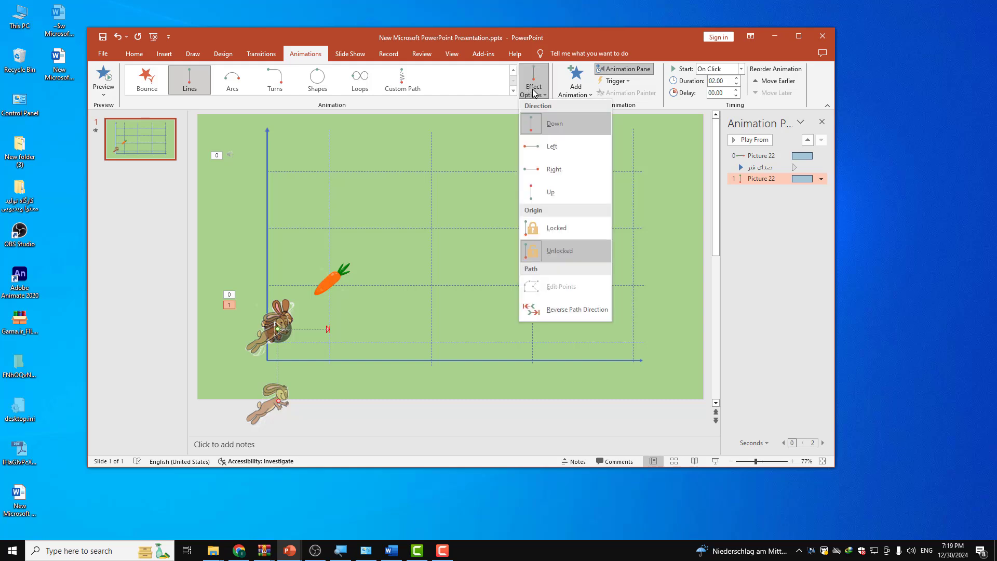
{"action": "left_click", "coordinate": [559, 194]}
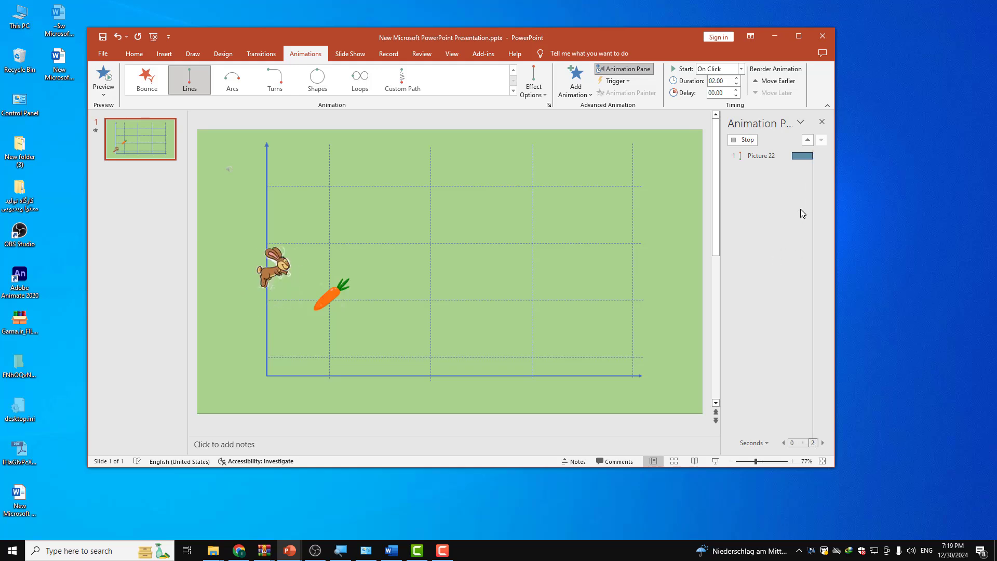
Step: Set the rabbit's upward motion path to start After Previous and preview the sequence
{"action": "left_click", "coordinate": [821, 180]}
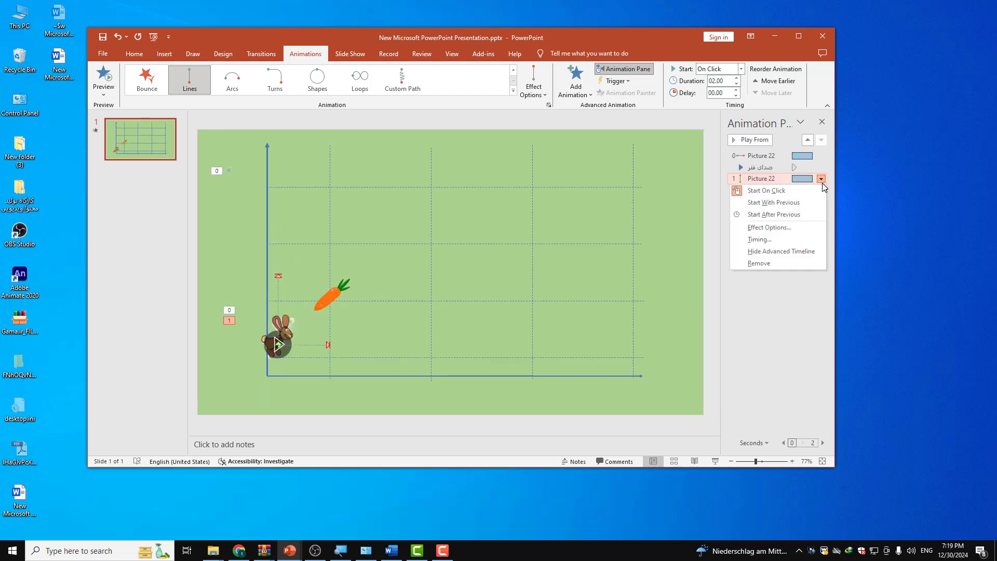
{"action": "left_click", "coordinate": [805, 214]}
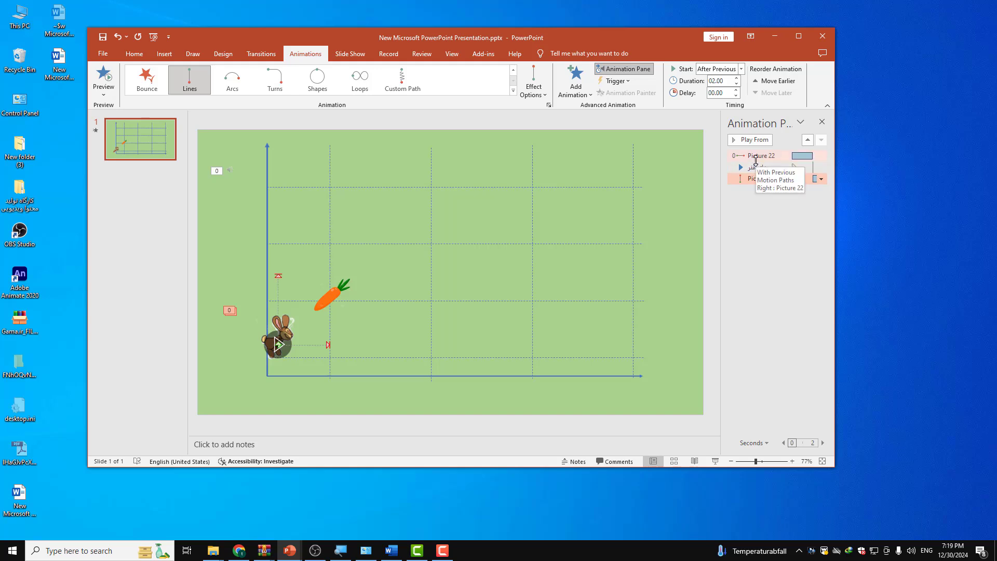
{"action": "left_click", "coordinate": [102, 77]}
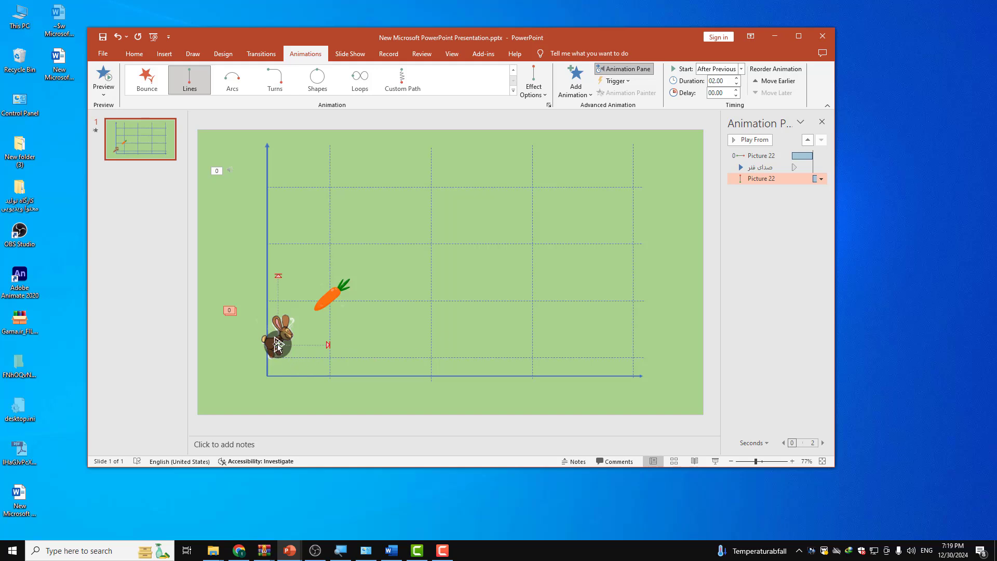
Step: Move the upward motion path so it starts where the horizontal path ends, on the first vertical gridline, and preview it
{"action": "left_click", "coordinate": [278, 346]}
{"action": "left_click_drag", "start_coordinate": [278, 346], "coordinate": [334, 344]}
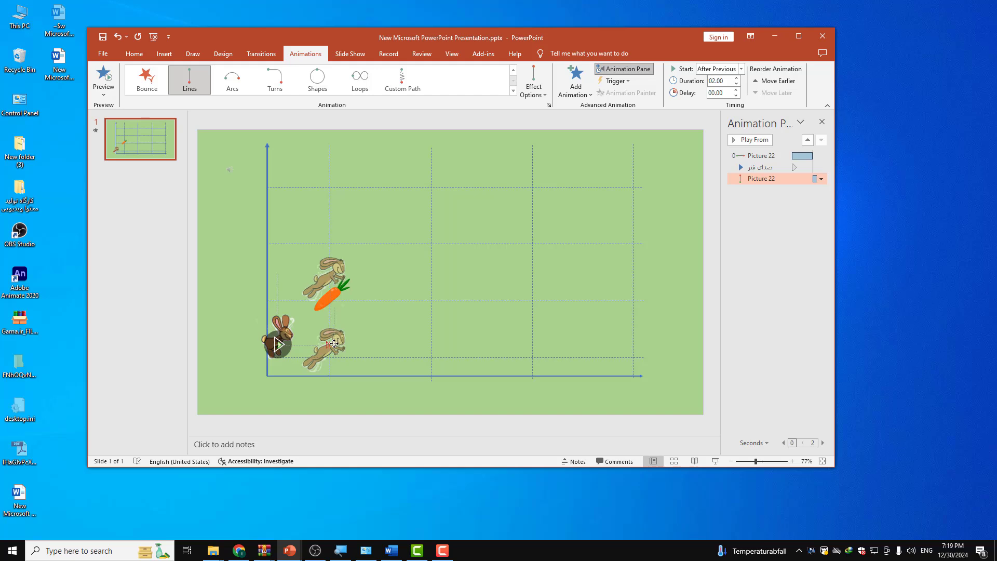
{"action": "left_click", "coordinate": [104, 78]}
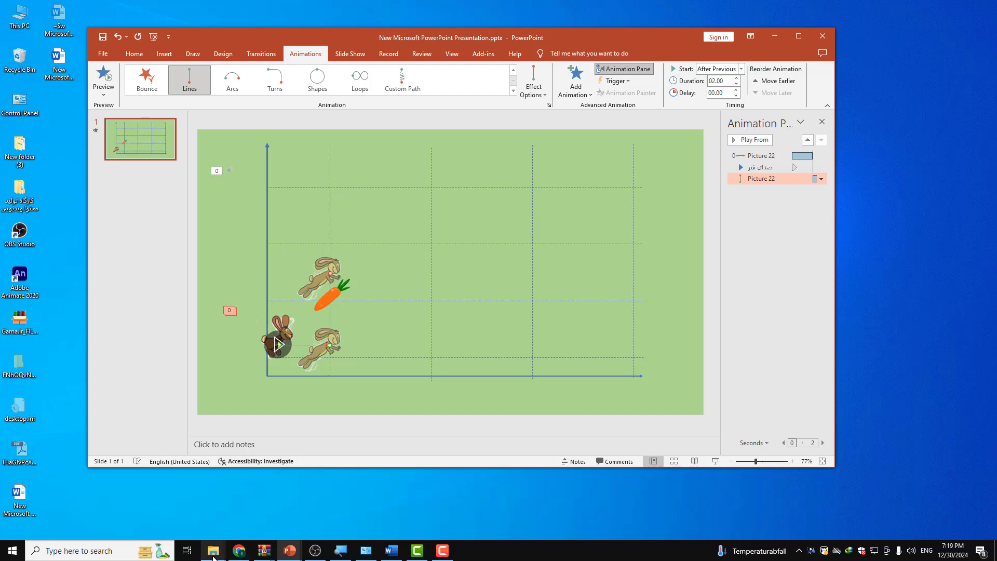
Step: Insert a second copy of صدای فنر.m4a from the صدای فنر folder onto the slide and set it to start With Previous
{"action": "mouse_move", "coordinate": [213, 550]}
{"action": "left_click", "coordinate": [42, 522]}
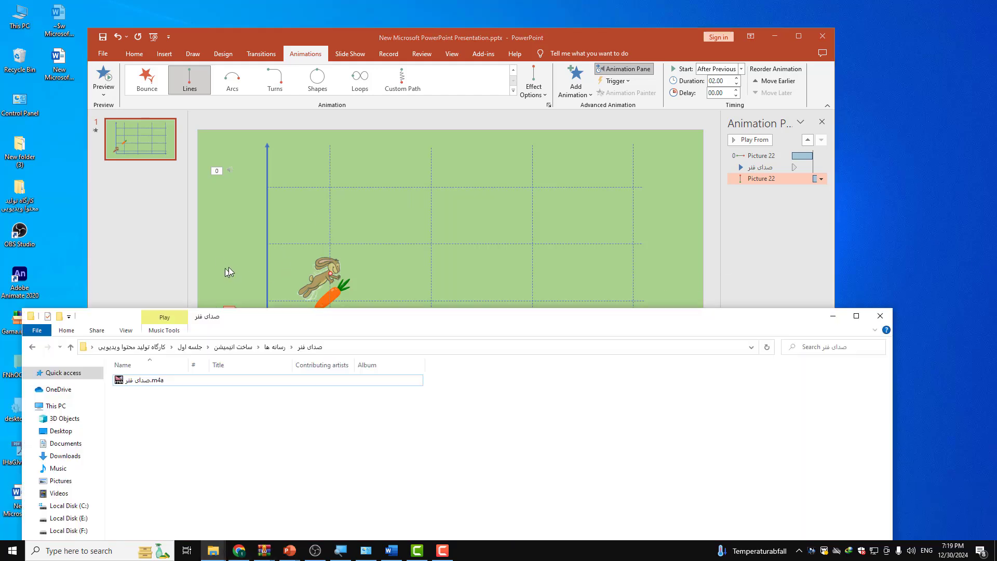
{"action": "left_click_drag", "start_coordinate": [141, 381], "coordinate": [218, 231]}
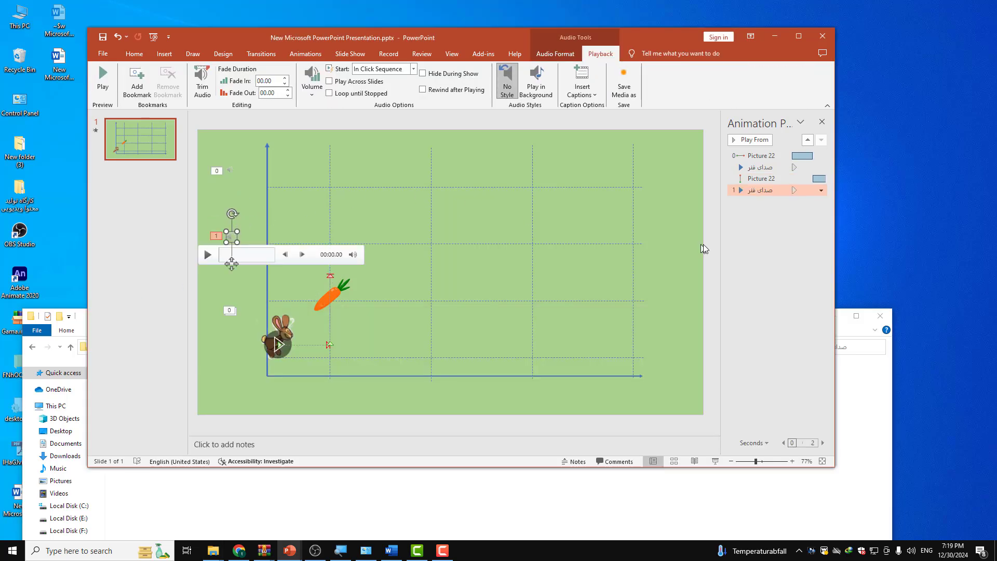
{"action": "left_click", "coordinate": [821, 191]}
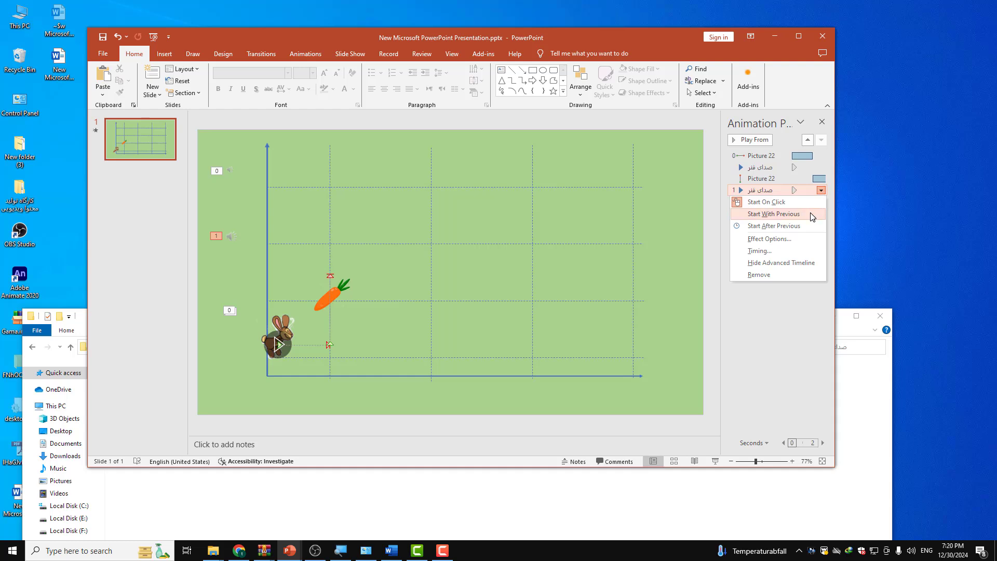
{"action": "left_click", "coordinate": [813, 215]}
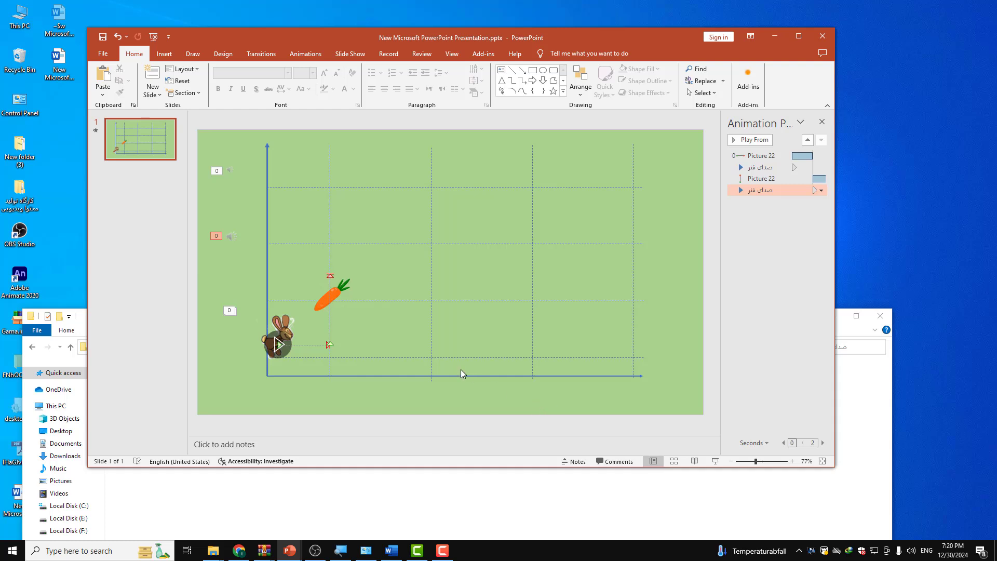
Step: Undo the second audio clip and the rabbit's upward motion path with its position and timing changes
{"action": "key", "text": "ctrl+z"}
{"action": "key", "text": "ctrl+z"}
{"action": "key", "text": "ctrl+z"}
{"action": "key", "text": "ctrl+z"}
{"action": "key", "text": "ctrl+z"}
{"action": "key", "text": "ctrl+z"}
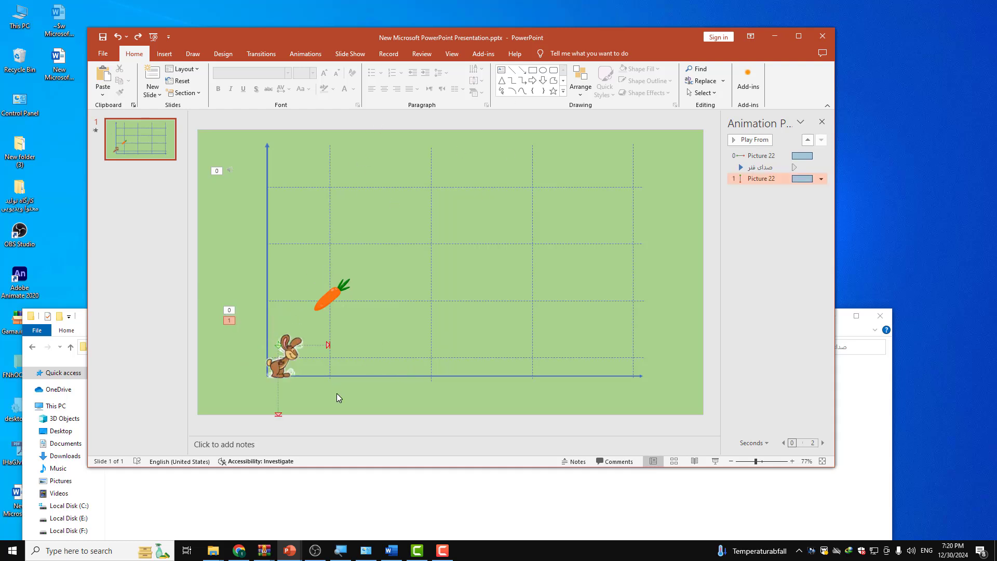
{"action": "key", "text": "ctrl+z"}
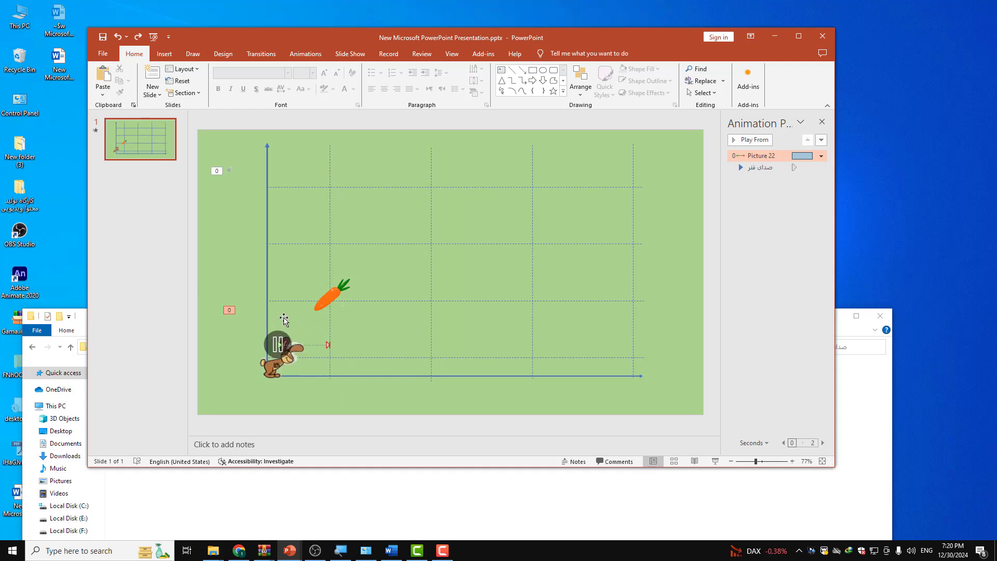
Step: Select the rabbit and preview its horizontal jump with the sound
{"action": "left_click", "coordinate": [275, 346]}
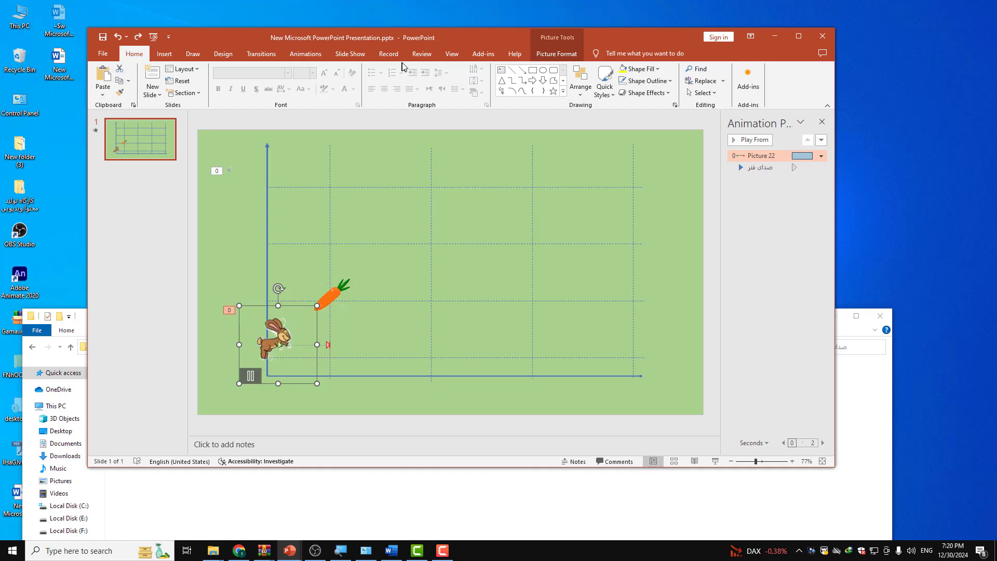
{"action": "left_click", "coordinate": [305, 54]}
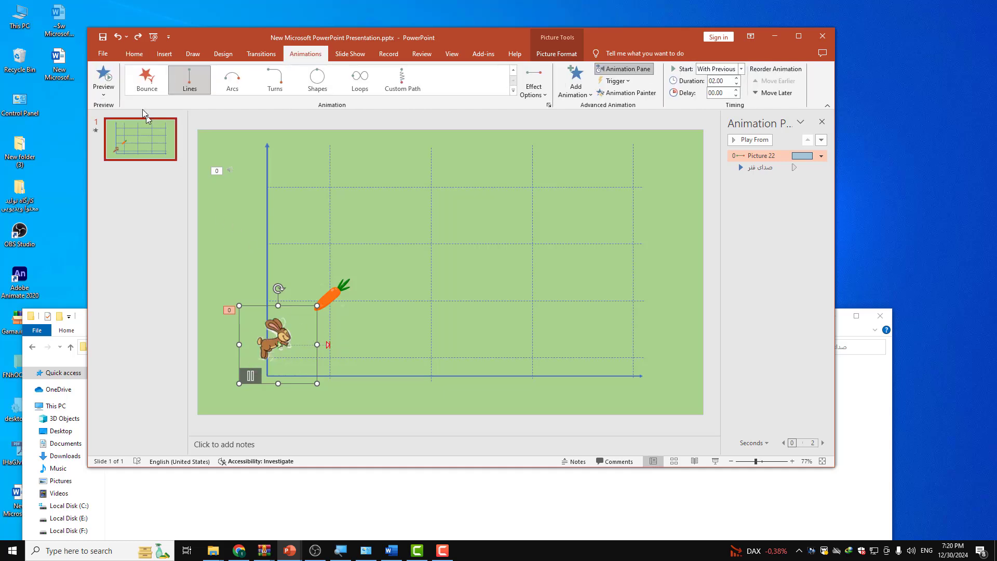
{"action": "left_click", "coordinate": [108, 75]}
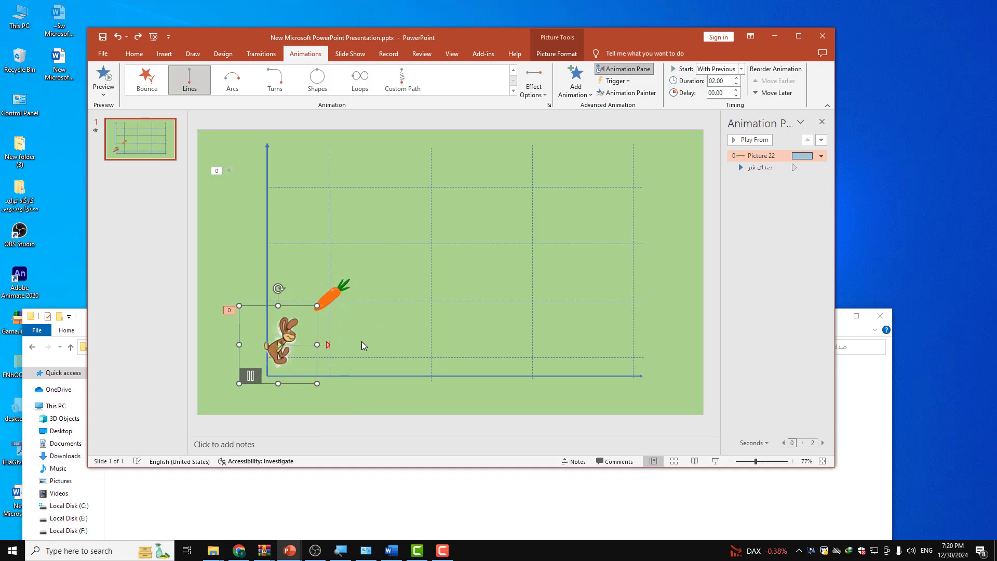
Step: Add another Lines motion path to the rabbit with its direction set to Up
{"action": "left_click_drag", "start_coordinate": [467, 39], "coordinate": [468, 124]}
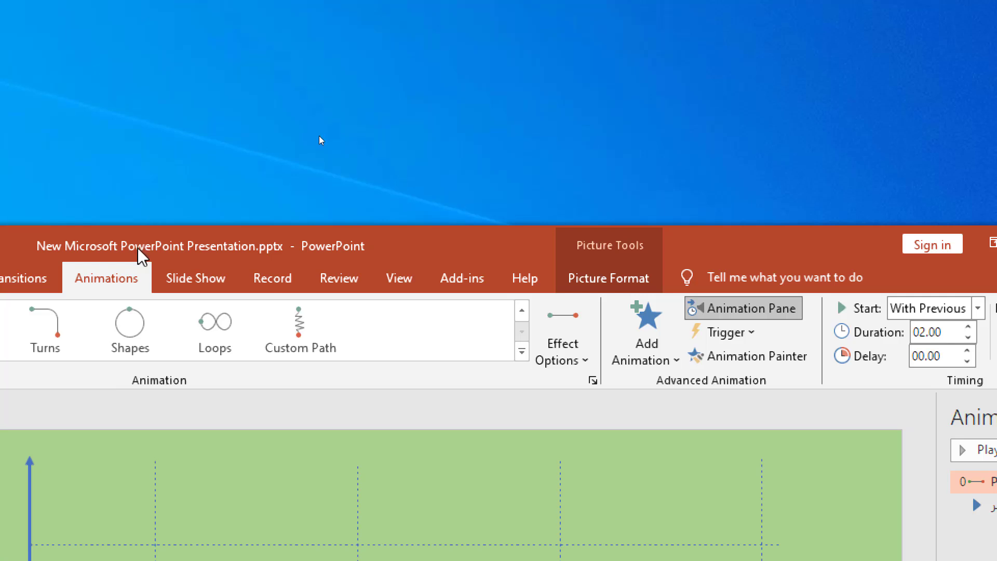
{"action": "left_click", "coordinate": [670, 363]}
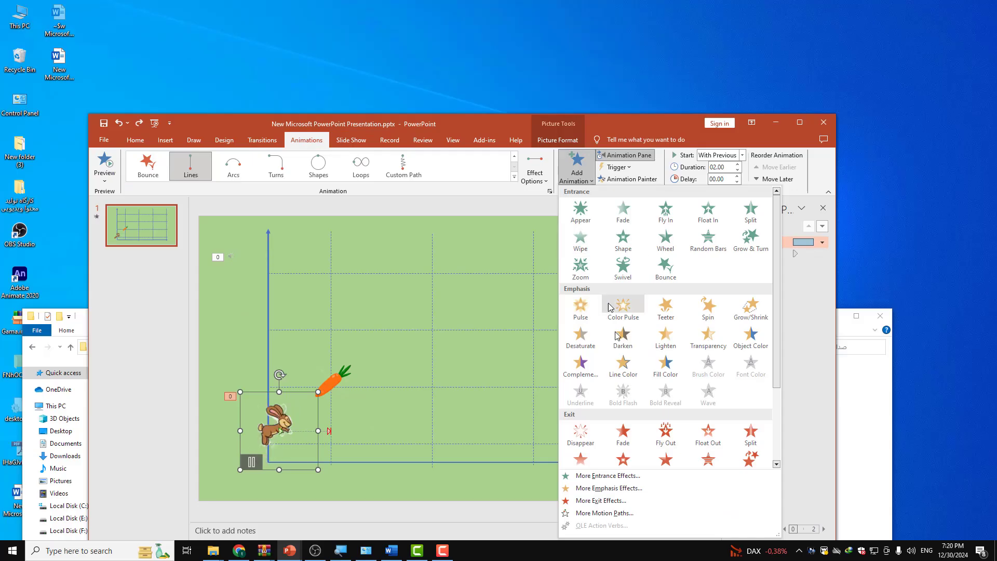
{"action": "scroll", "coordinate": [623, 440], "scroll_direction": "down", "scroll_amount": 3}
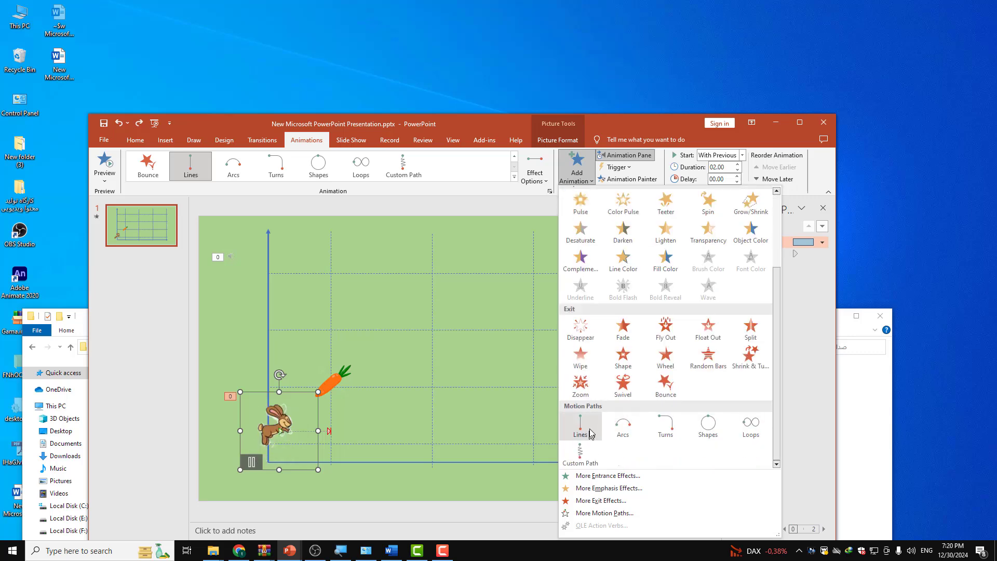
{"action": "left_click", "coordinate": [589, 432]}
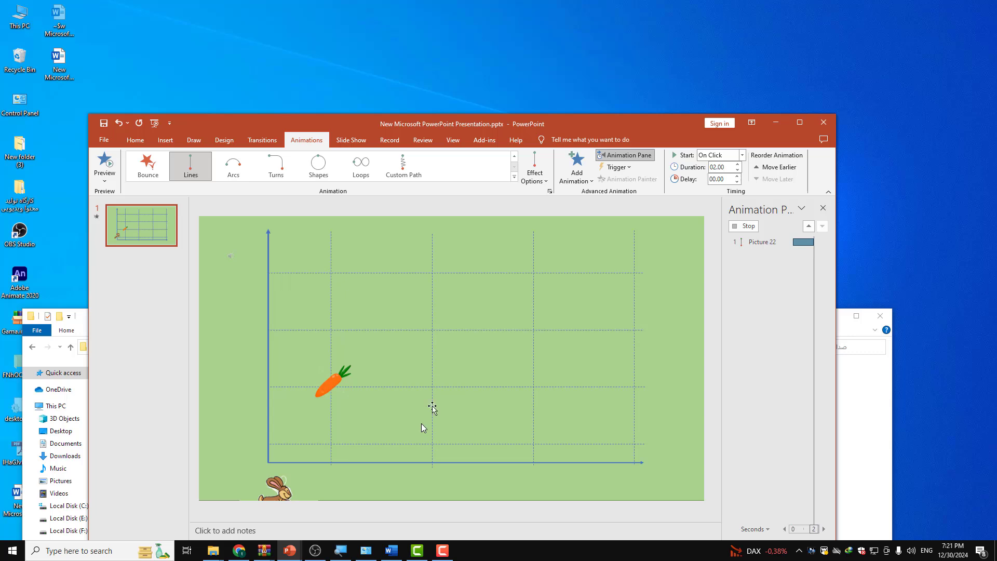
{"action": "left_click", "coordinate": [545, 176]}
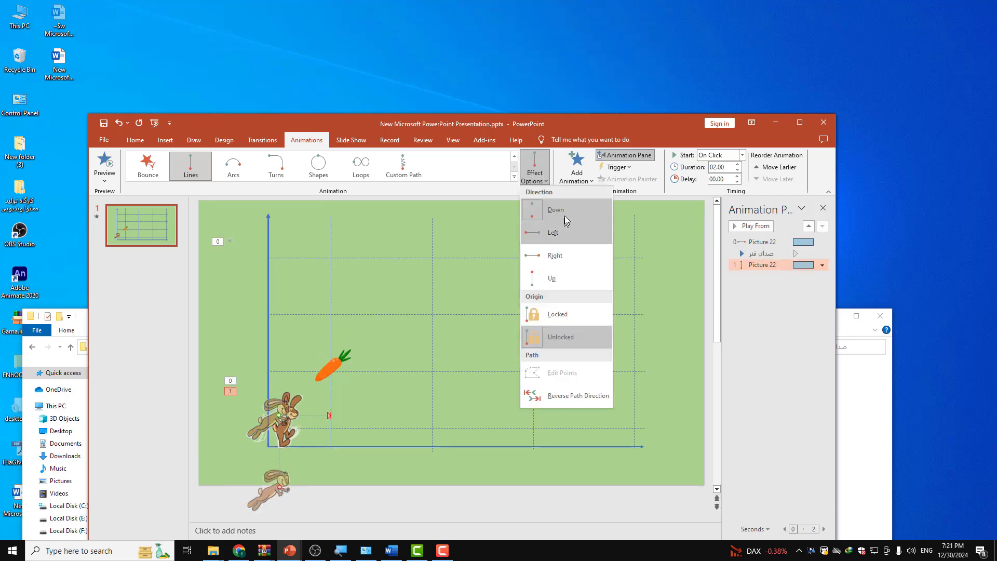
{"action": "left_click", "coordinate": [552, 279]}
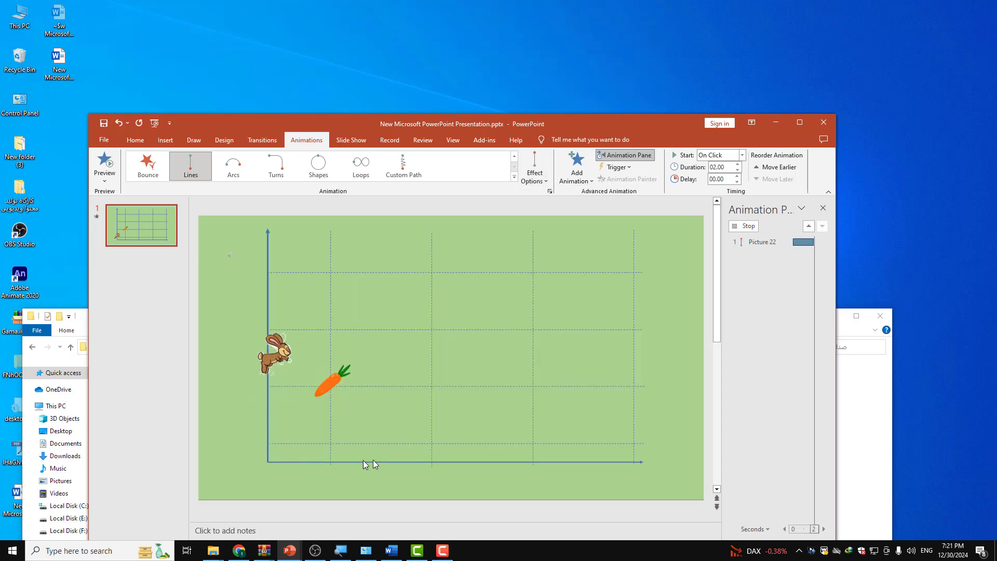
Step: Preview the slide's animations and examine where the rabbit's upward motion path starts and ends
{"action": "left_click", "coordinate": [104, 166]}
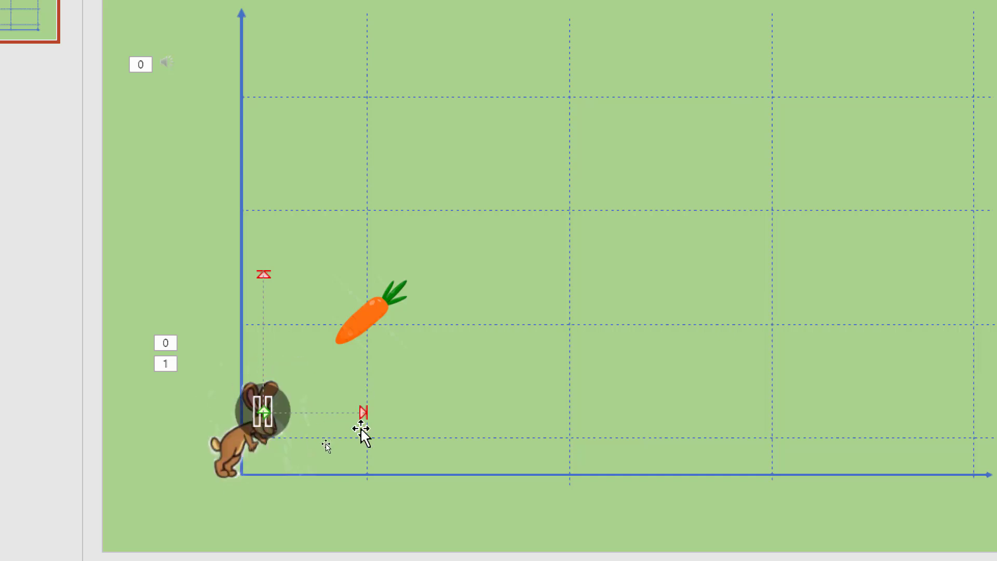
{"action": "left_click", "coordinate": [262, 279]}
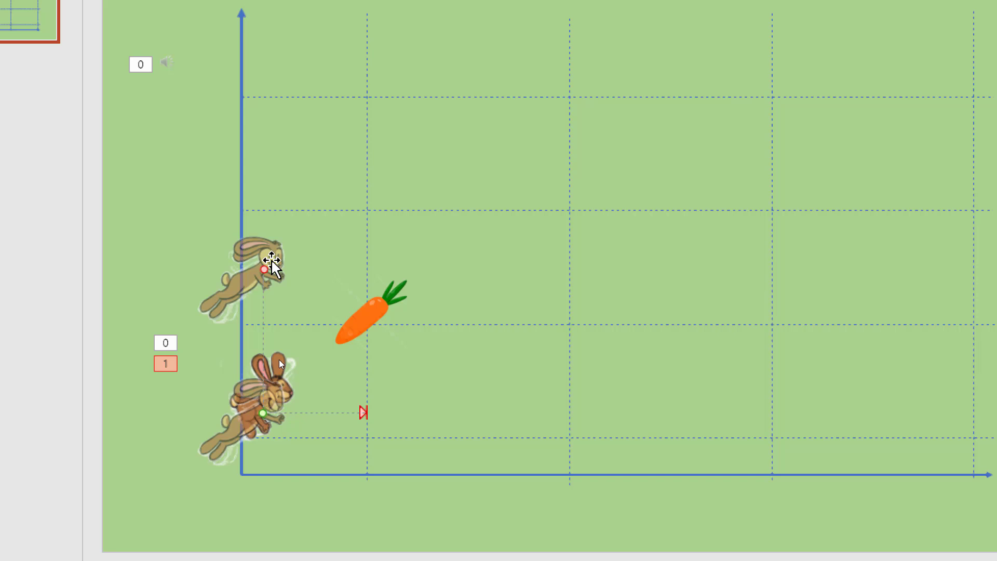
{"action": "left_click", "coordinate": [262, 304]}
{"action": "left_click", "coordinate": [273, 400]}
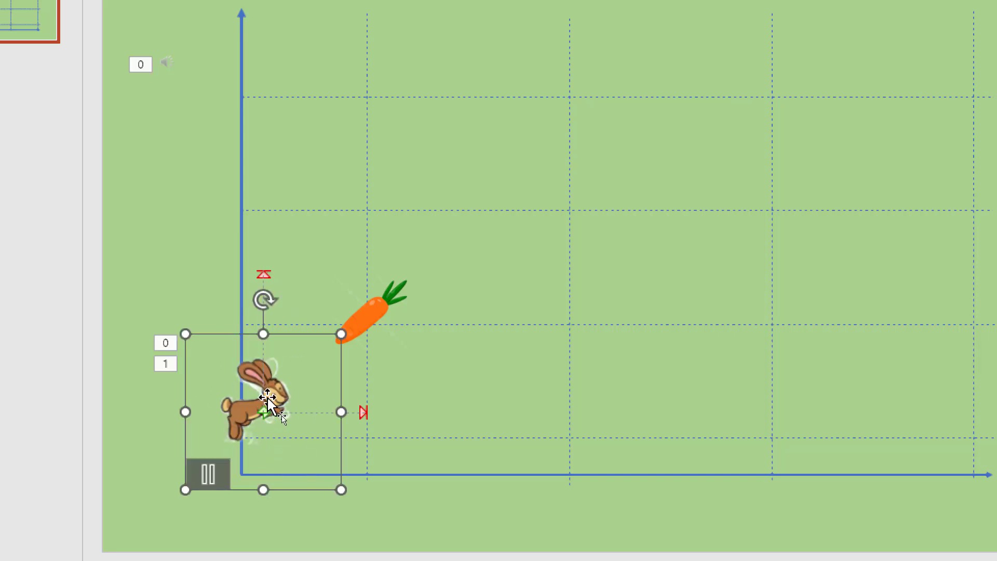
{"action": "left_click_drag", "start_coordinate": [294, 380], "coordinate": [388, 398]}
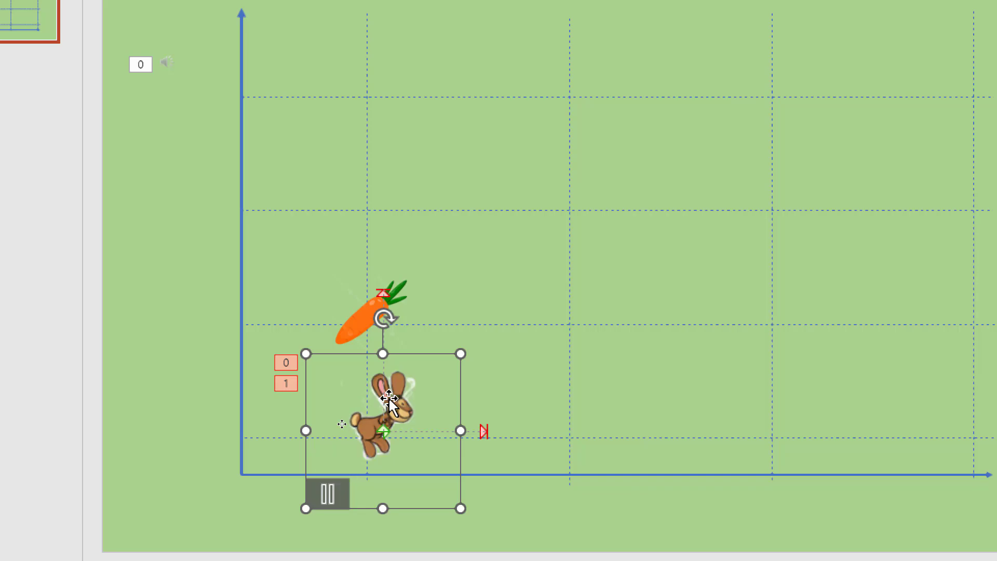
{"action": "key", "text": "ctrl+z"}
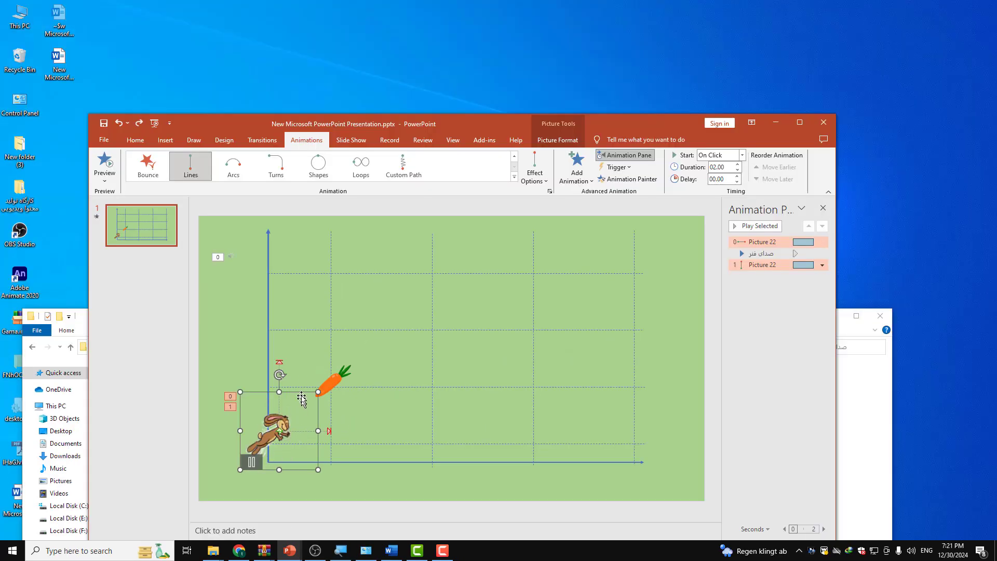
Step: Move the rabbit's upward motion path so it starts at the end of the horizontal path, and preview the animation sequence
{"action": "left_click", "coordinate": [279, 365]}
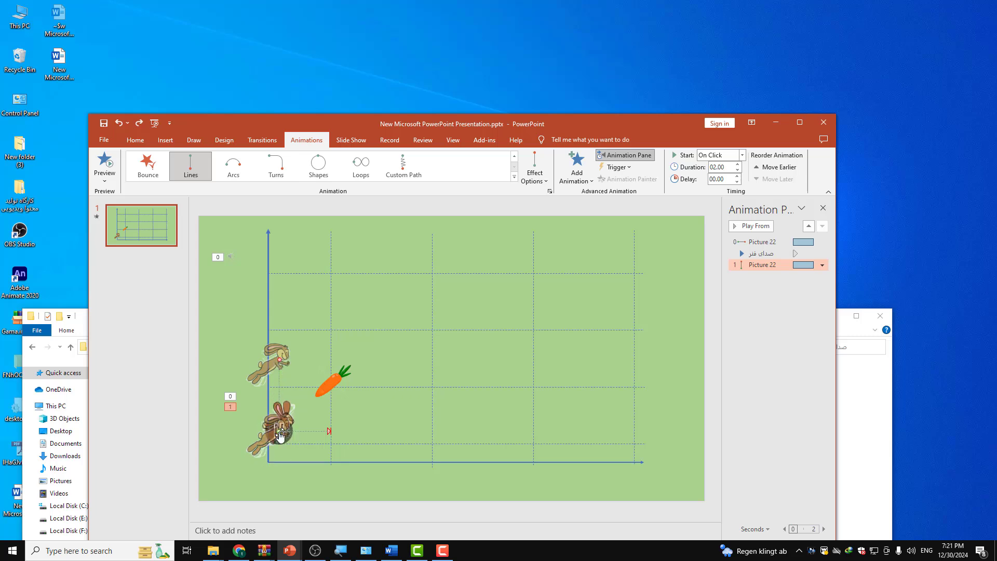
{"action": "left_click_drag", "start_coordinate": [282, 428], "coordinate": [333, 431]}
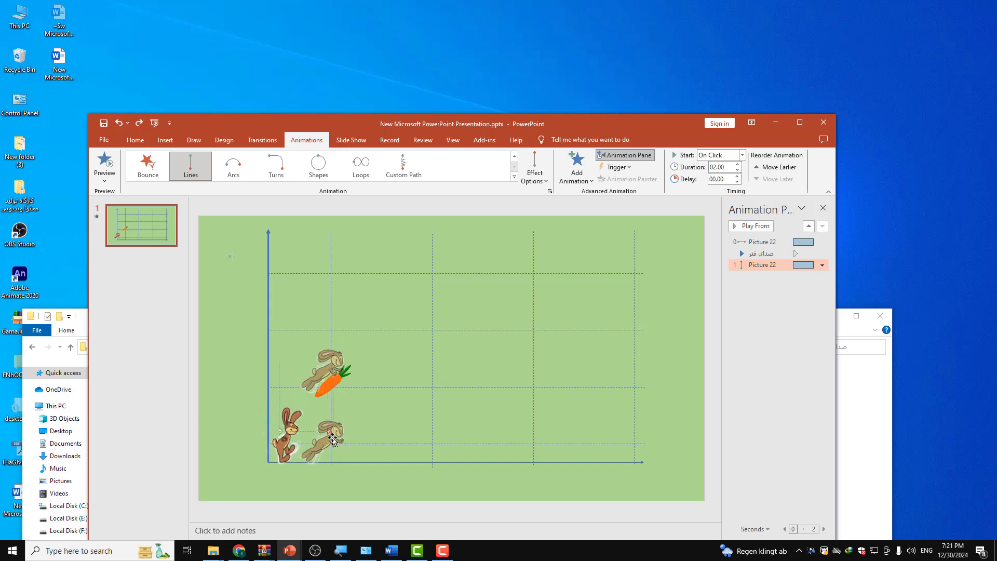
{"action": "left_click", "coordinate": [104, 162]}
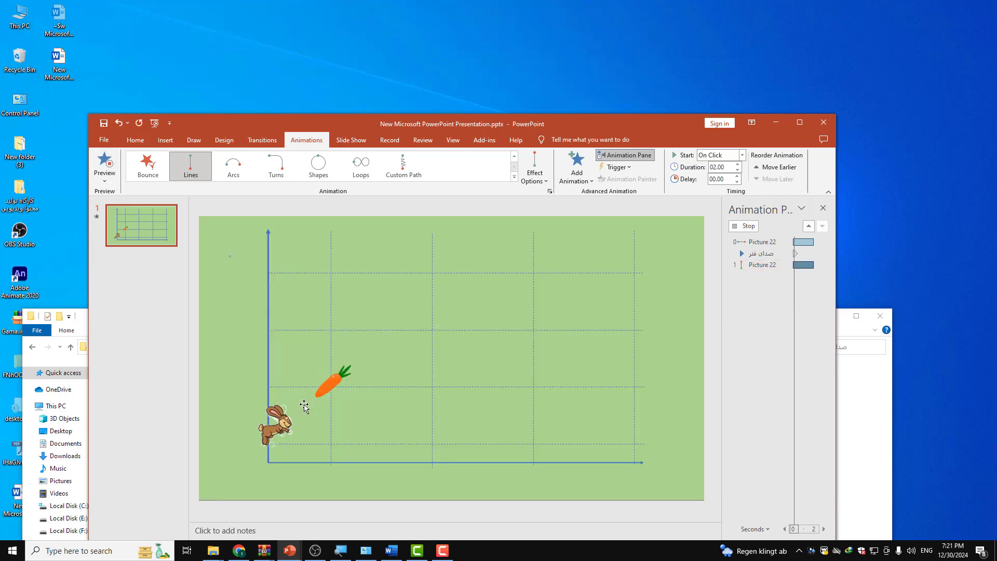
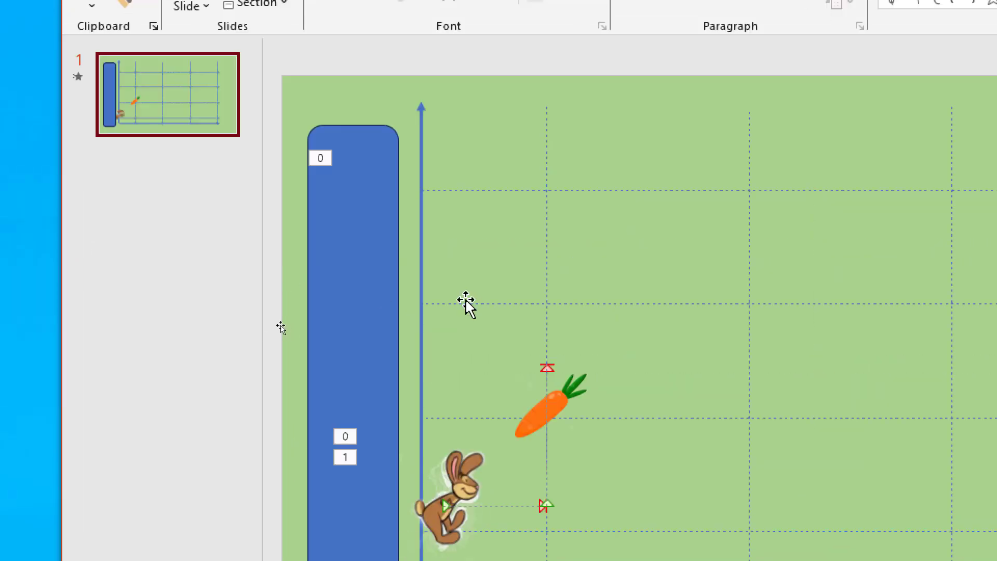
Step: Duplicate the blue rounded bar beside the graph and fill the copy with green
{"action": "left_click", "coordinate": [363, 278]}
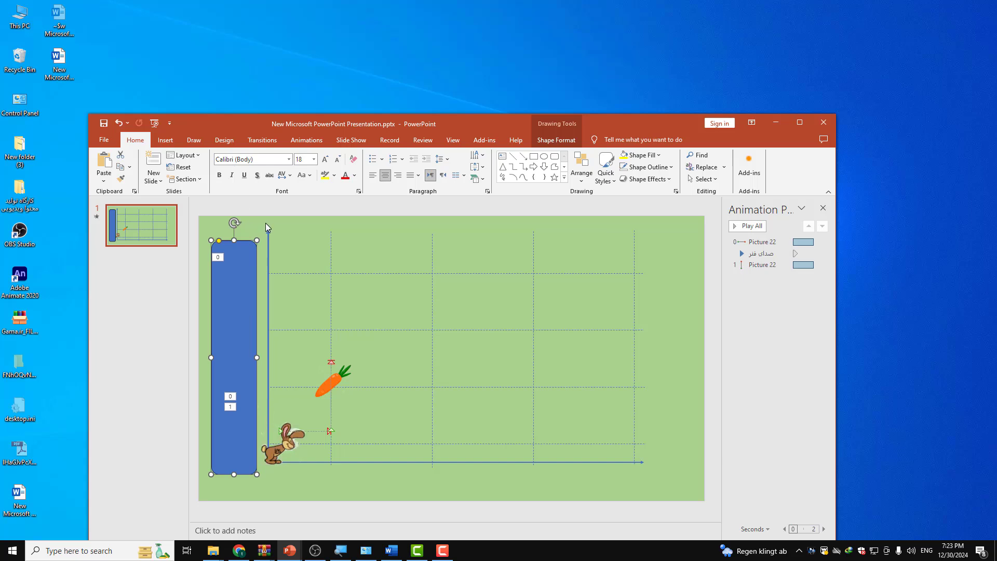
{"action": "key", "text": "ctrl+c"}
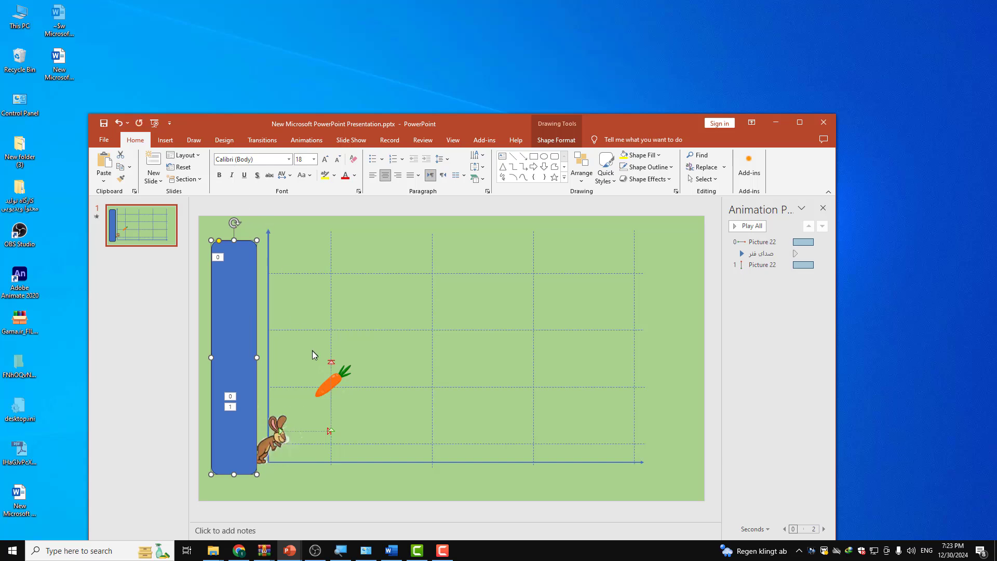
{"action": "key", "text": "ctrl+v"}
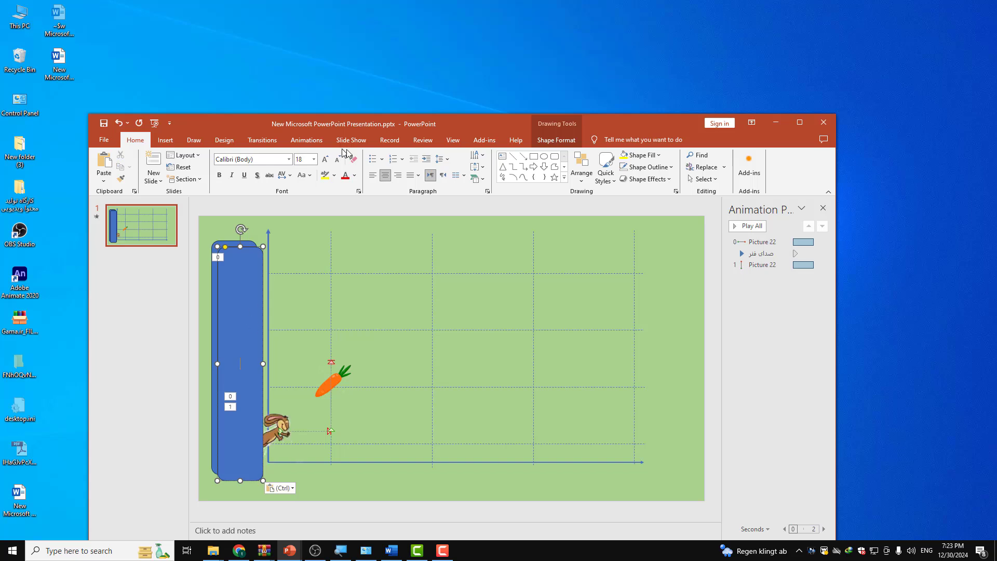
{"action": "left_click", "coordinate": [557, 139]}
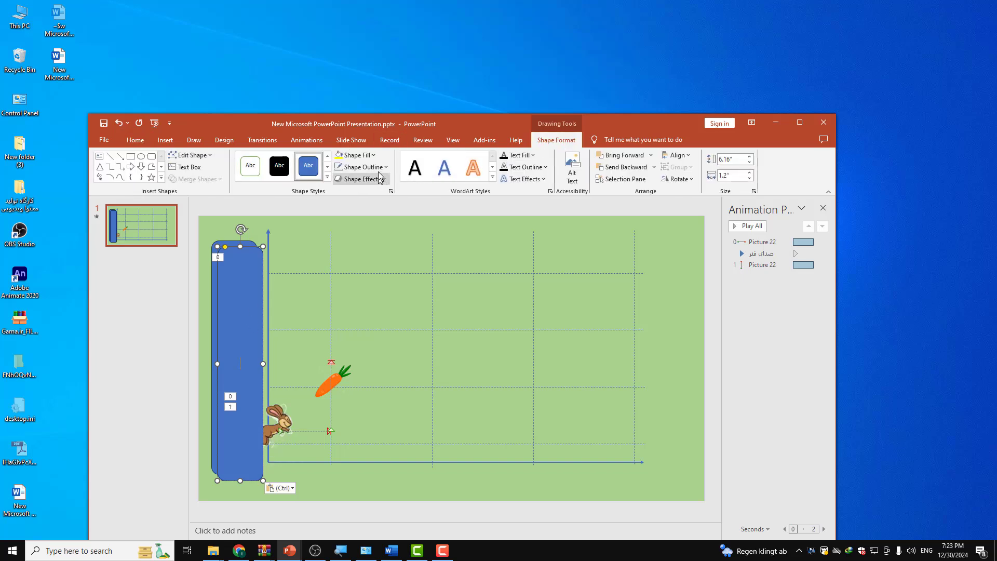
{"action": "left_click", "coordinate": [372, 155]}
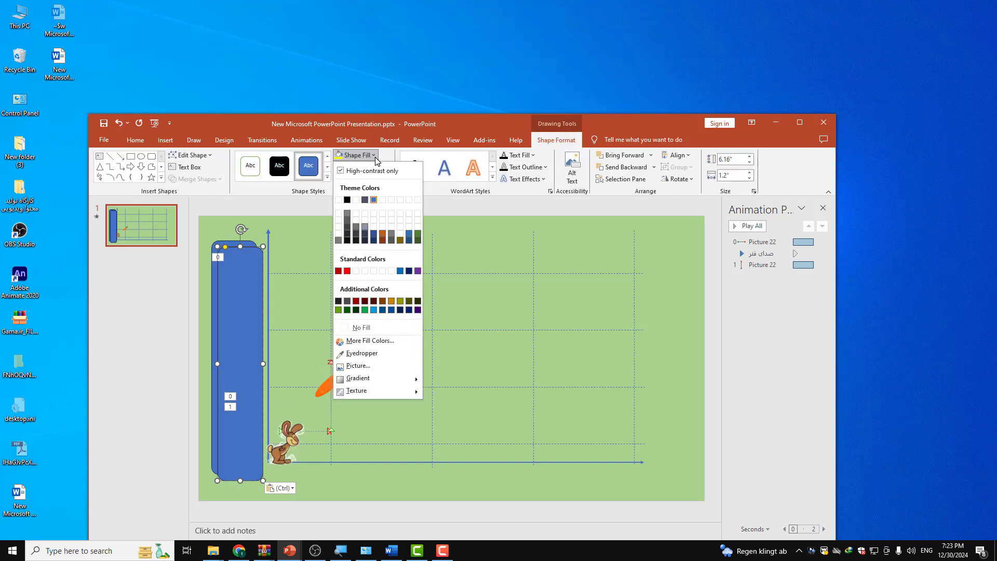
{"action": "left_click", "coordinate": [338, 311]}
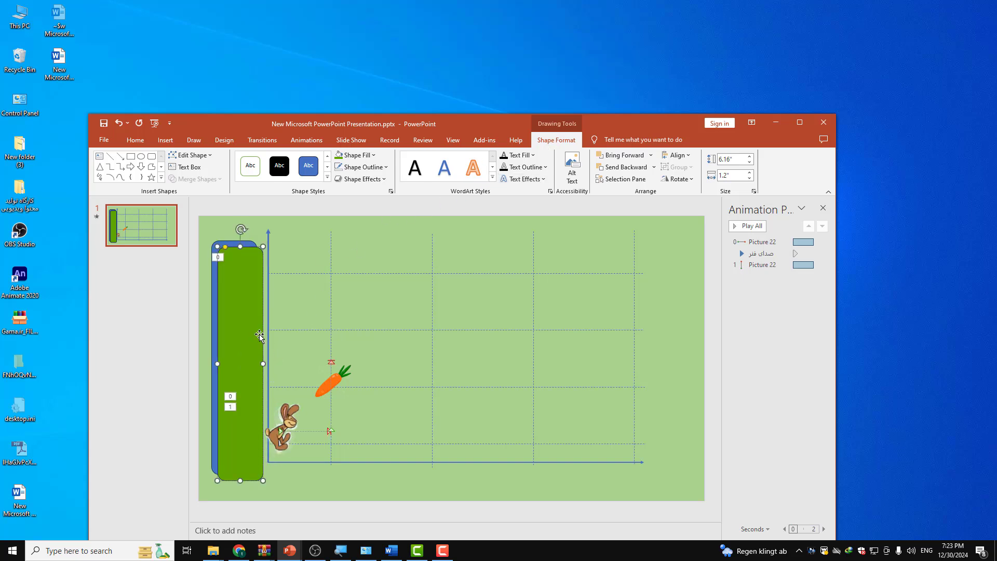
Step: Move the green bar onto the graph and set the original blue bar to No Fill, leaving only its outline
{"action": "left_click_drag", "start_coordinate": [259, 335], "coordinate": [414, 332]}
{"action": "left_click", "coordinate": [239, 281]}
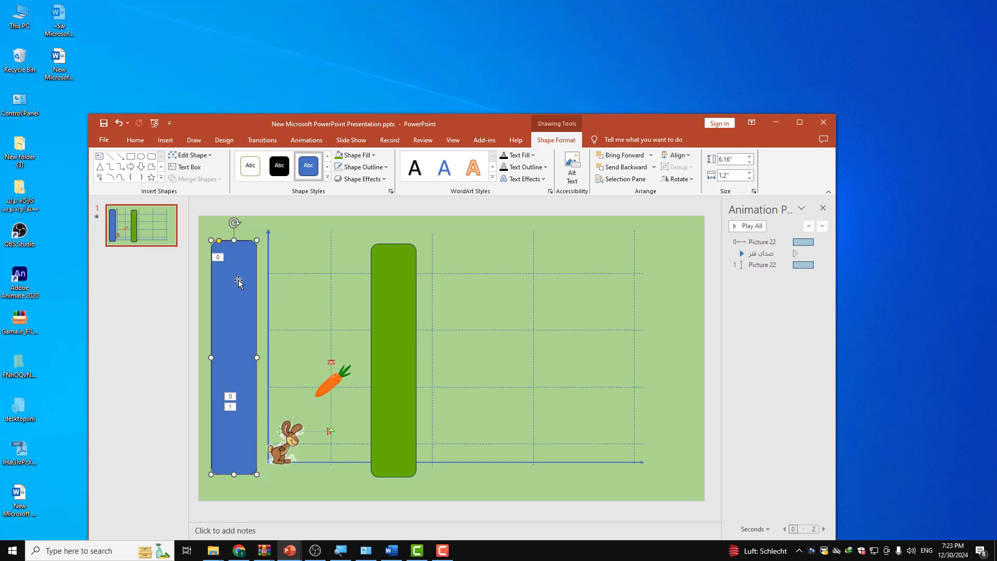
{"action": "left_click", "coordinate": [358, 156]}
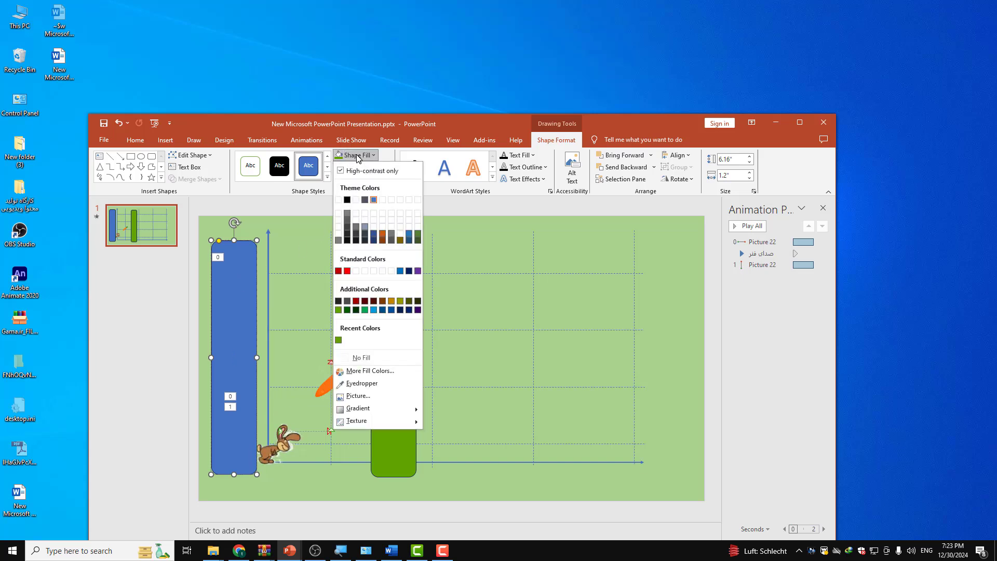
{"action": "left_click", "coordinate": [366, 358]}
Step: Move the green bar back over the empty outlined bar and nudge it until the two align exactly
{"action": "left_click_drag", "start_coordinate": [394, 429], "coordinate": [247, 404]}
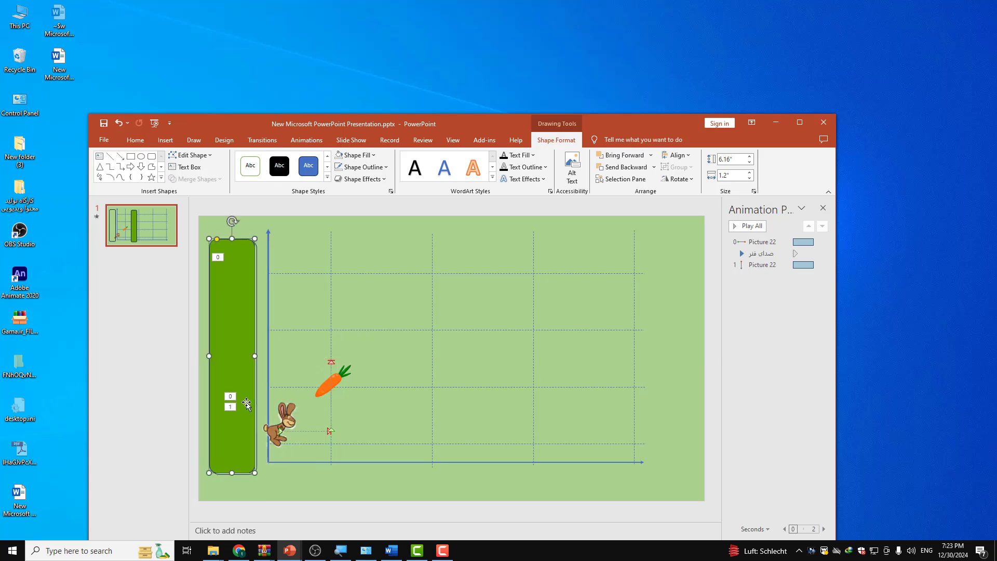
{"action": "key", "text": "ctrl+Right"}
{"action": "key", "text": "ctrl+Down"}
{"action": "key", "text": "ctrl+Down"}
{"action": "key", "text": "ctrl+Right"}
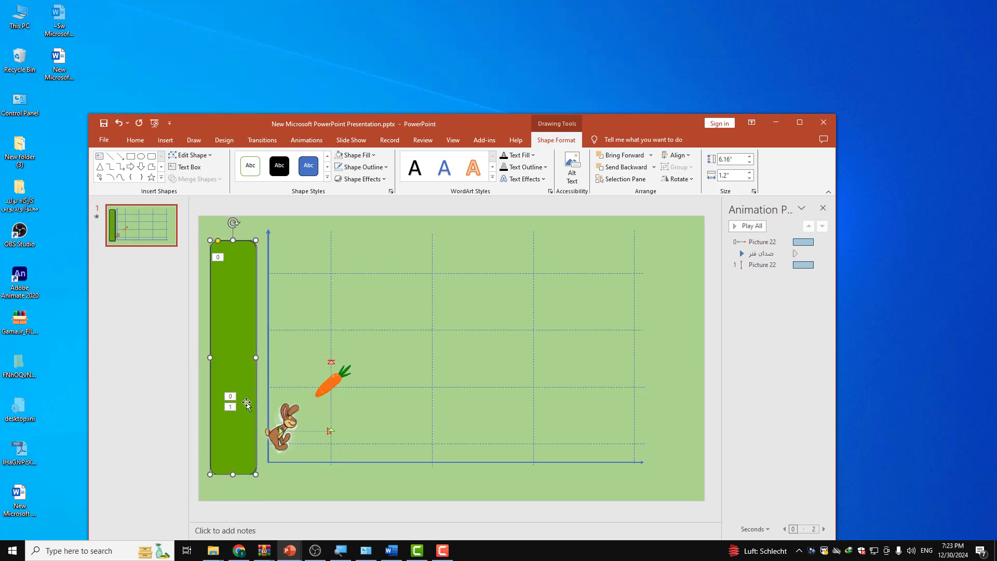
Step: Move the green bar off the outlined bar beneath it and undo the move
{"action": "left_click", "coordinate": [283, 430]}
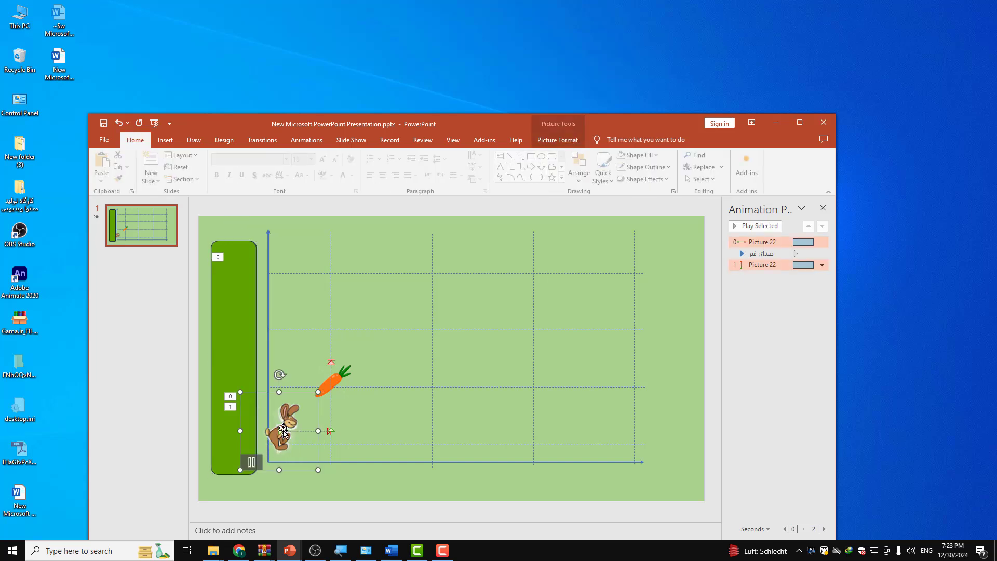
{"action": "left_click", "coordinate": [244, 325]}
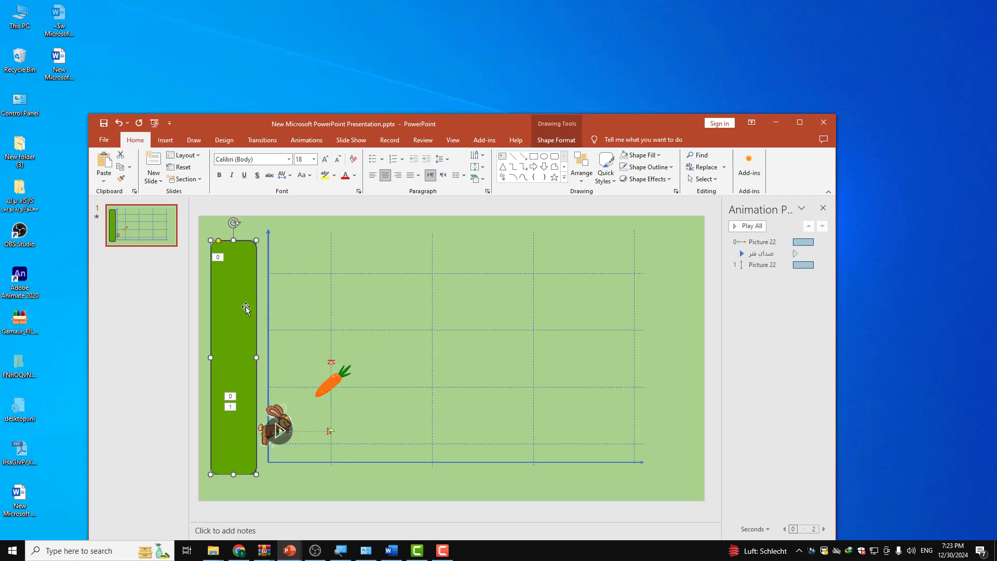
{"action": "left_click_drag", "start_coordinate": [248, 298], "coordinate": [344, 299]}
{"action": "key", "text": "ctrl+z"}
Step: Add a Wipe exit animation to the green bar with its direction set to From Top
{"action": "left_click", "coordinate": [312, 140]}
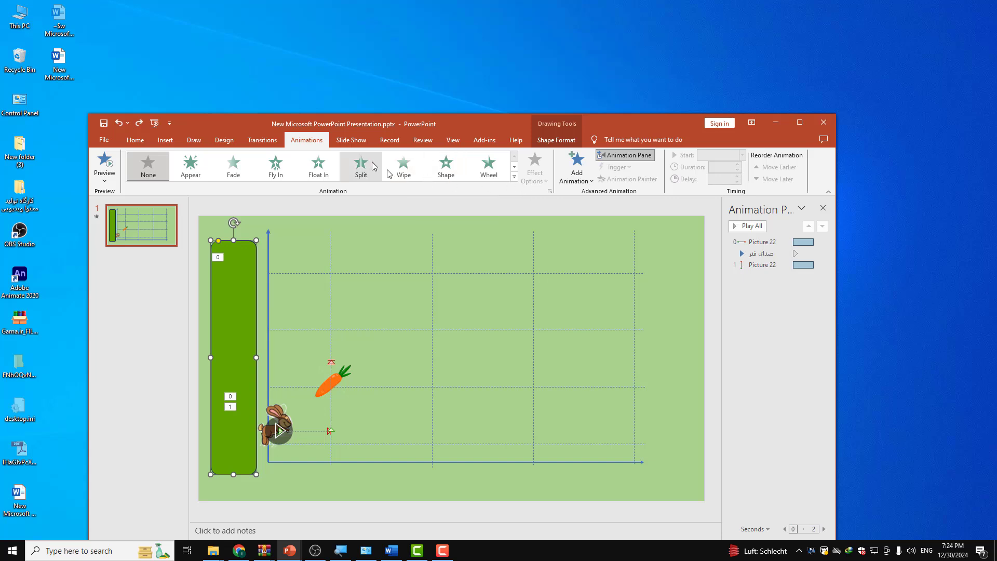
{"action": "left_click", "coordinate": [514, 177]}
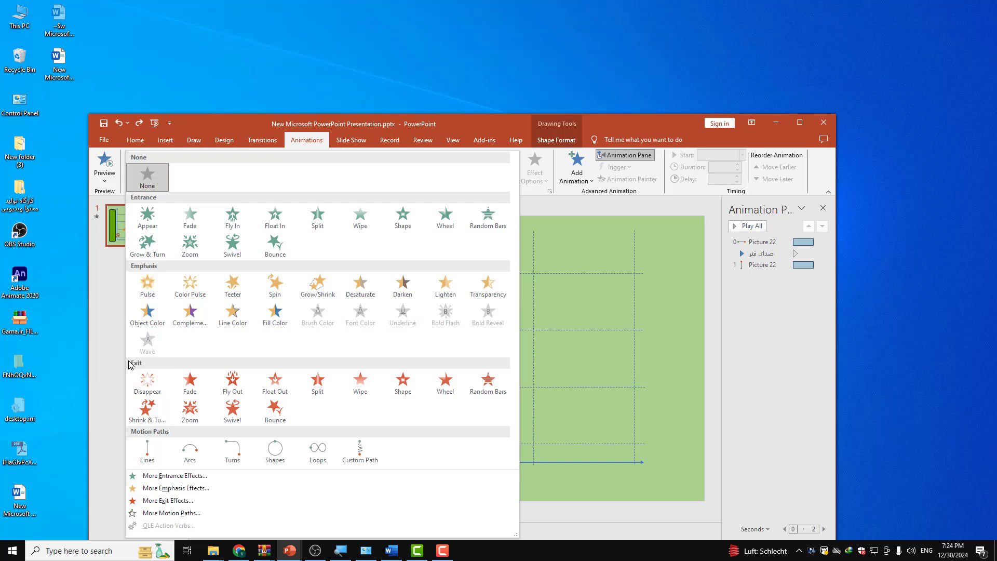
{"action": "left_click", "coordinate": [521, 127]}
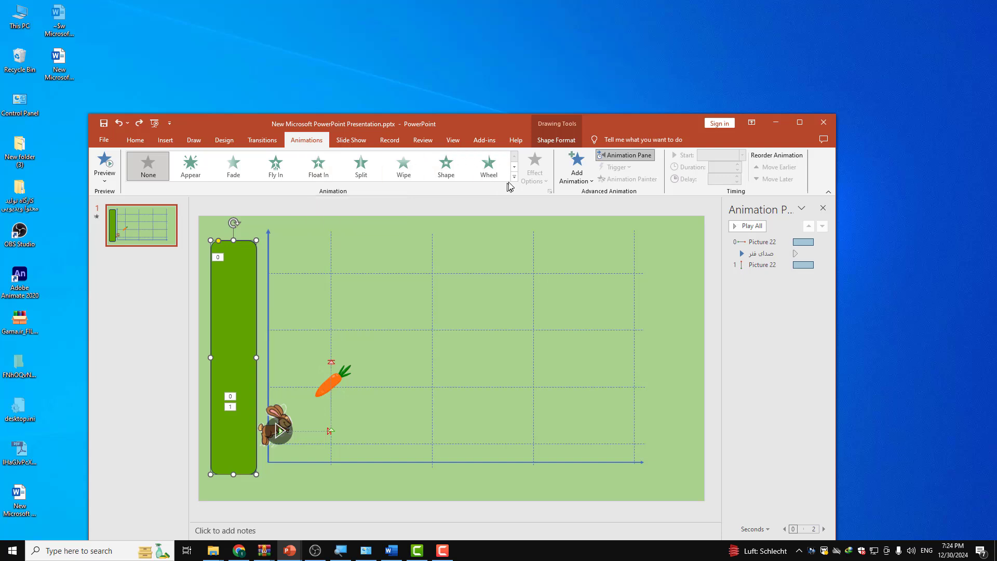
{"action": "left_click", "coordinate": [575, 167]}
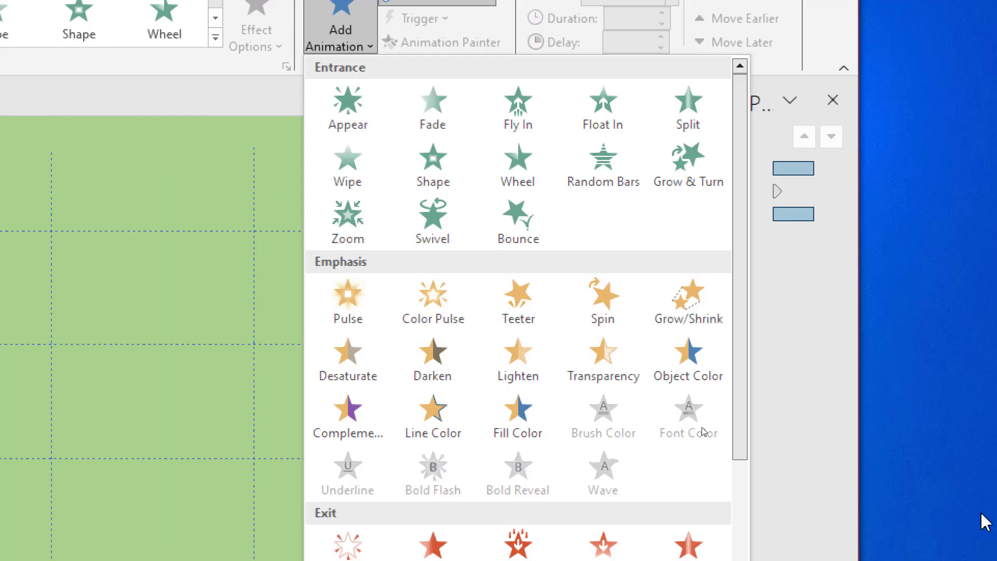
{"action": "scroll", "coordinate": [558, 414], "scroll_direction": "down", "scroll_amount": 4}
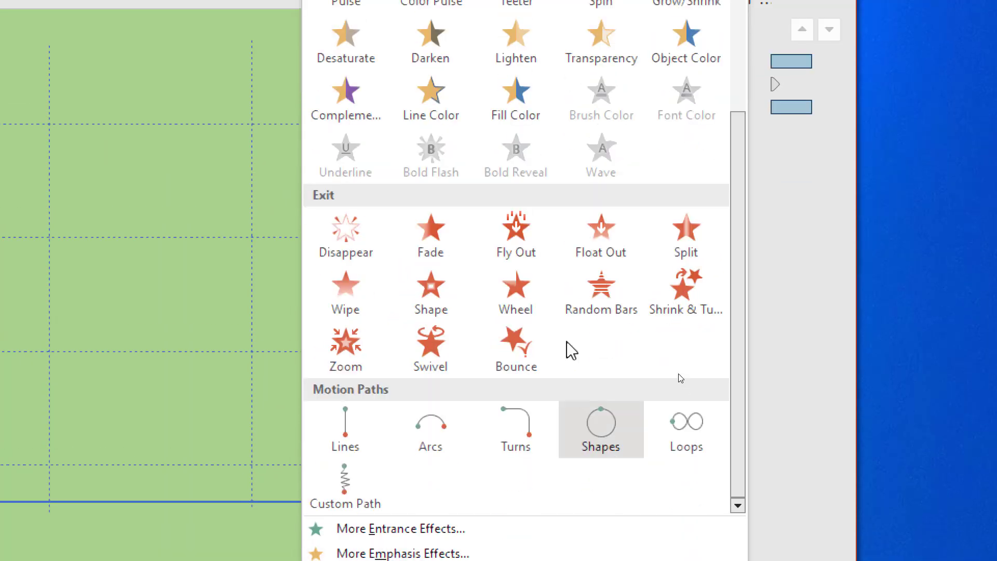
{"action": "left_click", "coordinate": [343, 299]}
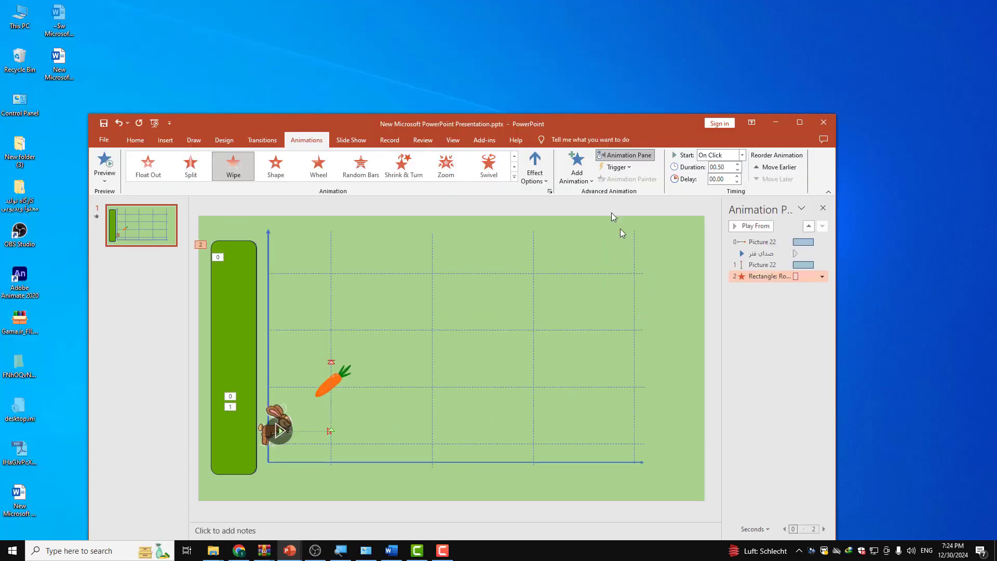
{"action": "left_click", "coordinate": [544, 180]}
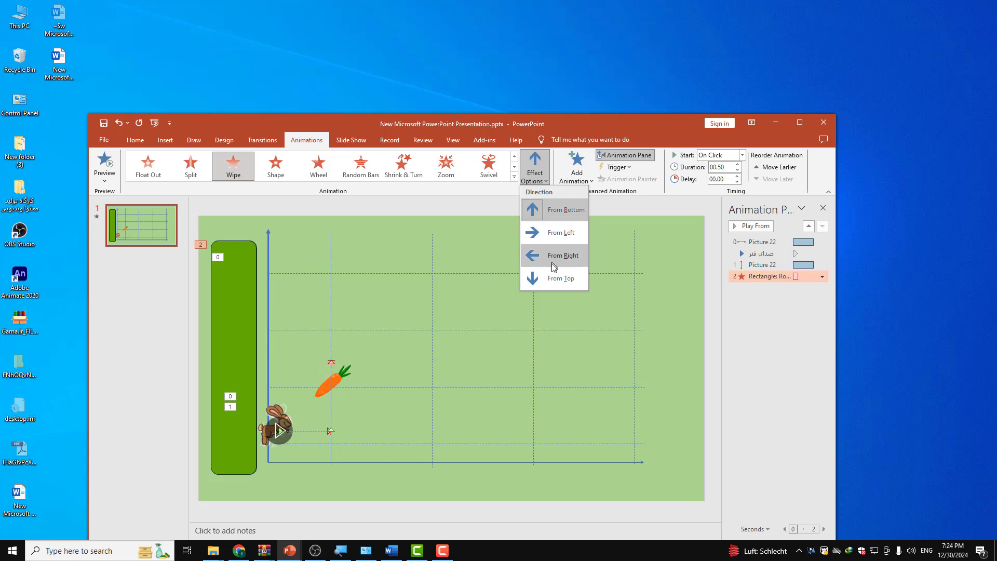
{"action": "left_click", "coordinate": [550, 282]}
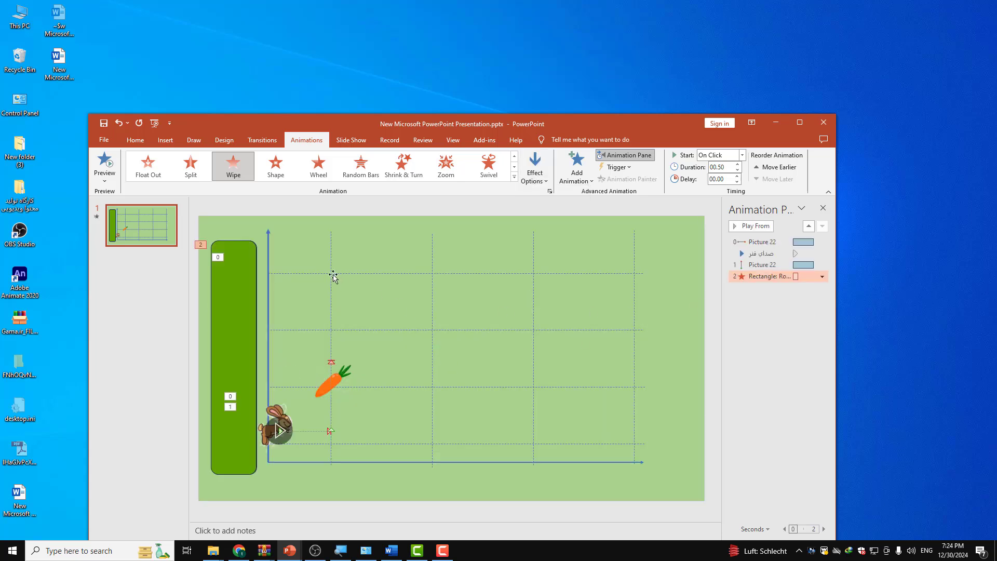
Step: Set the green bar's Wipe exit to start With Previous with a duration of 30.50 seconds, and preview the slide's animations
{"action": "left_click", "coordinate": [822, 277]}
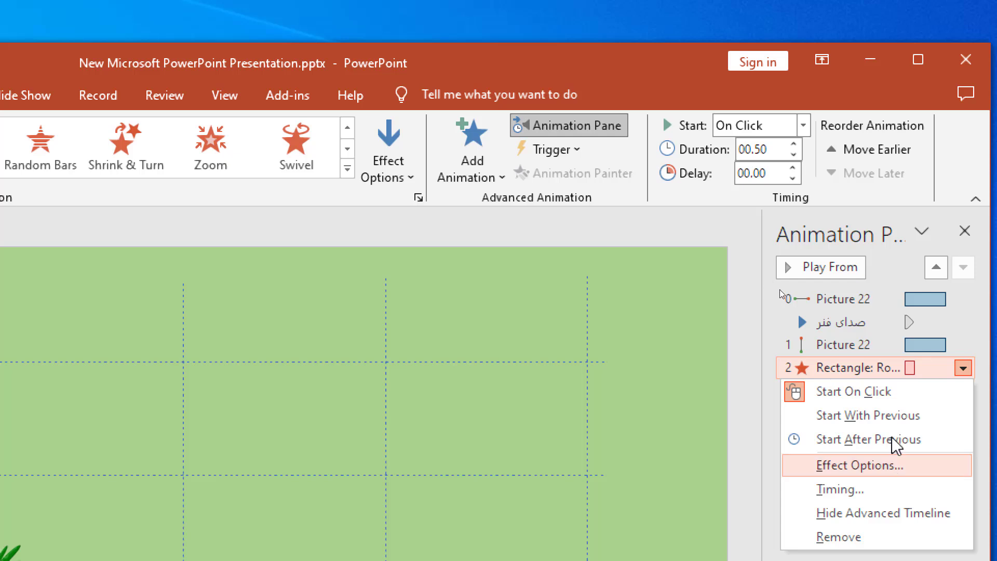
{"action": "left_click", "coordinate": [870, 370]}
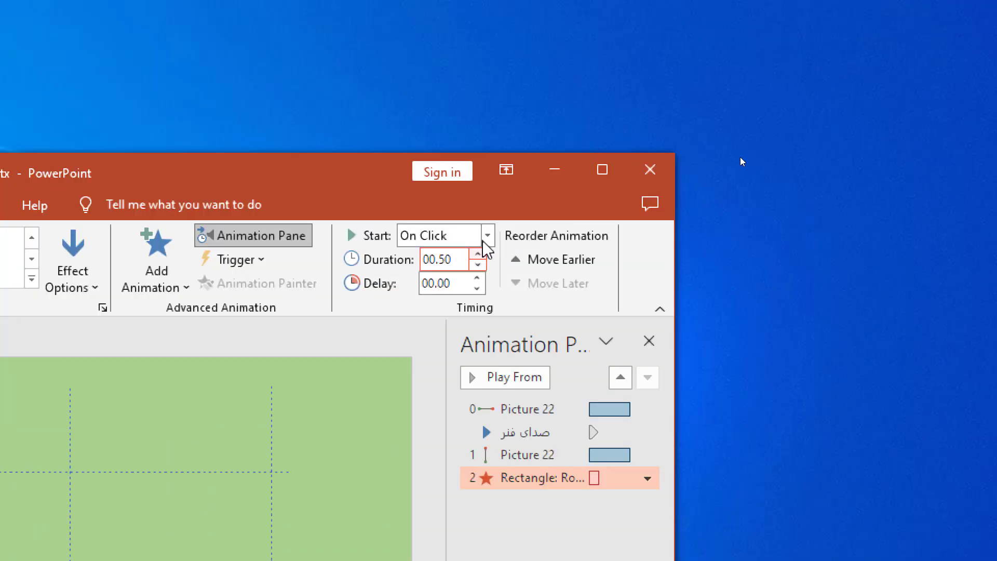
{"action": "left_click", "coordinate": [487, 72]}
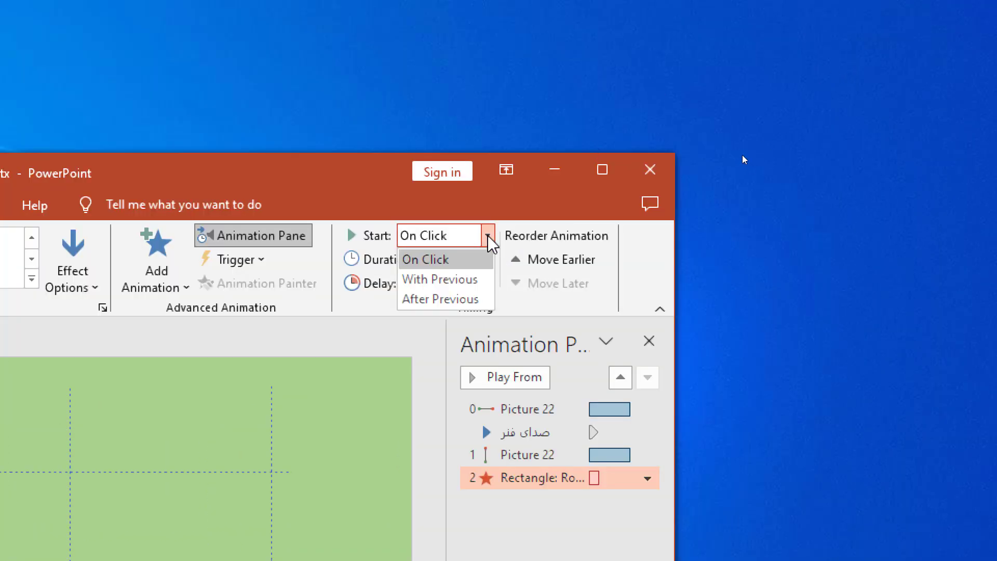
{"action": "left_click", "coordinate": [457, 283]}
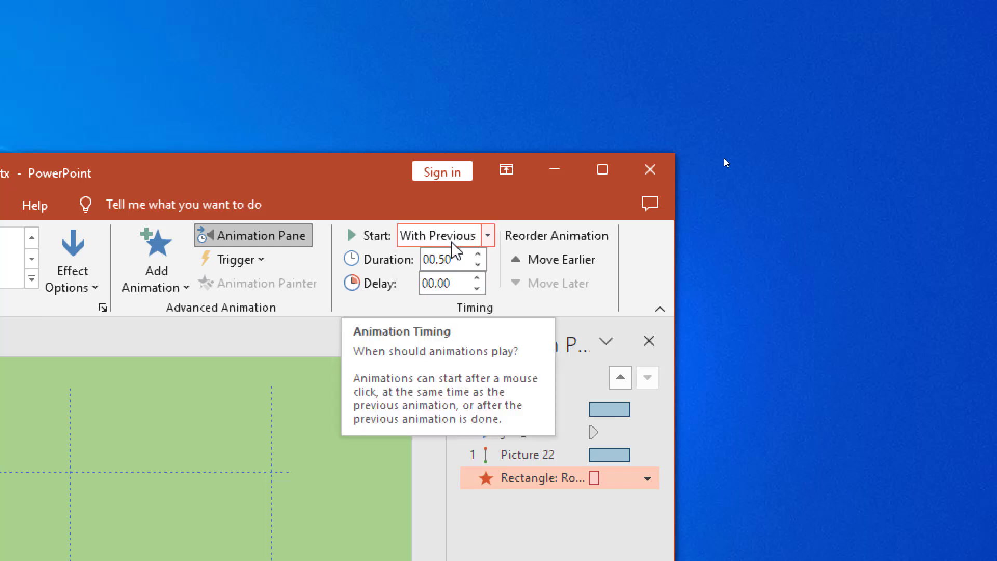
{"action": "double_click", "coordinate": [430, 260]}
{"action": "type", "text": "30"}
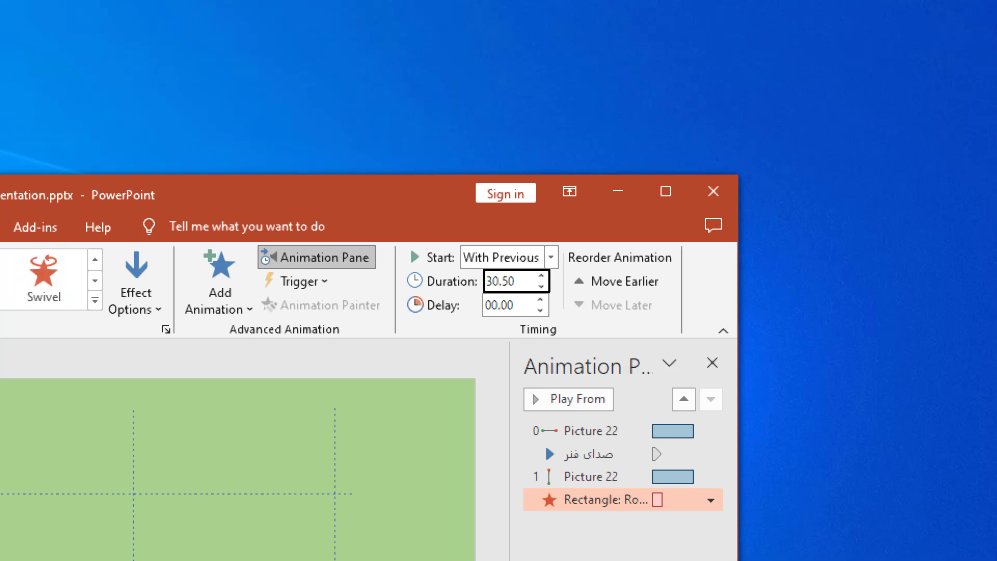
{"action": "left_click", "coordinate": [402, 165]}
{"action": "left_click_drag", "start_coordinate": [397, 183], "coordinate": [517, 158]}
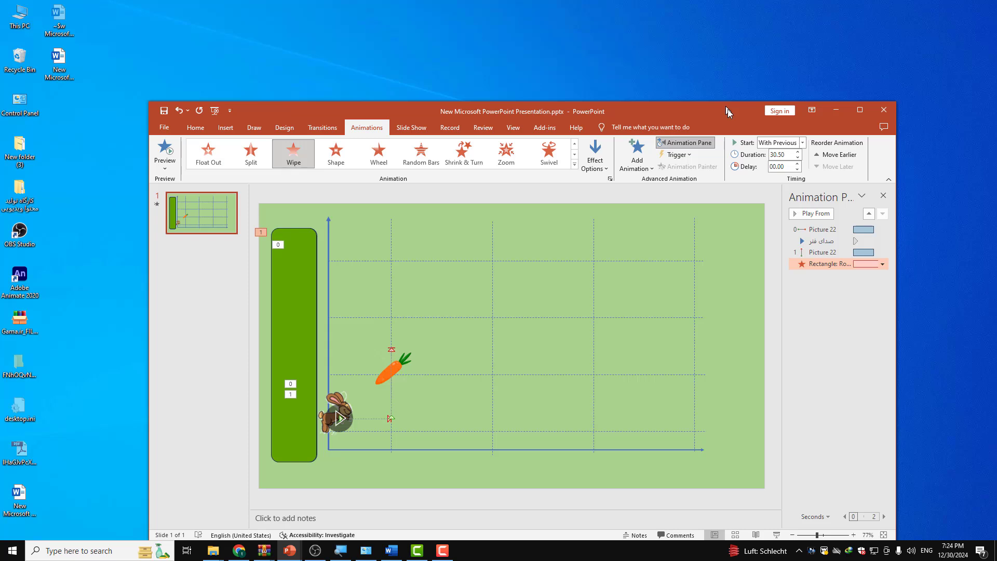
{"action": "left_click", "coordinate": [831, 335]}
{"action": "left_click", "coordinate": [165, 150]}
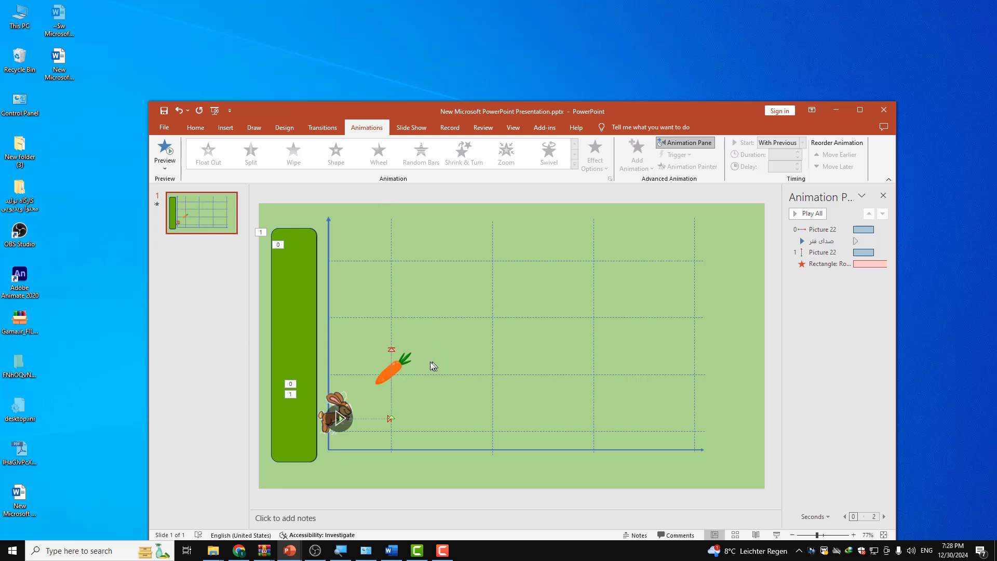
Step: Duplicate the orange carrot and place the copy just past the right end of the graph's grid
{"action": "left_click", "coordinate": [414, 362]}
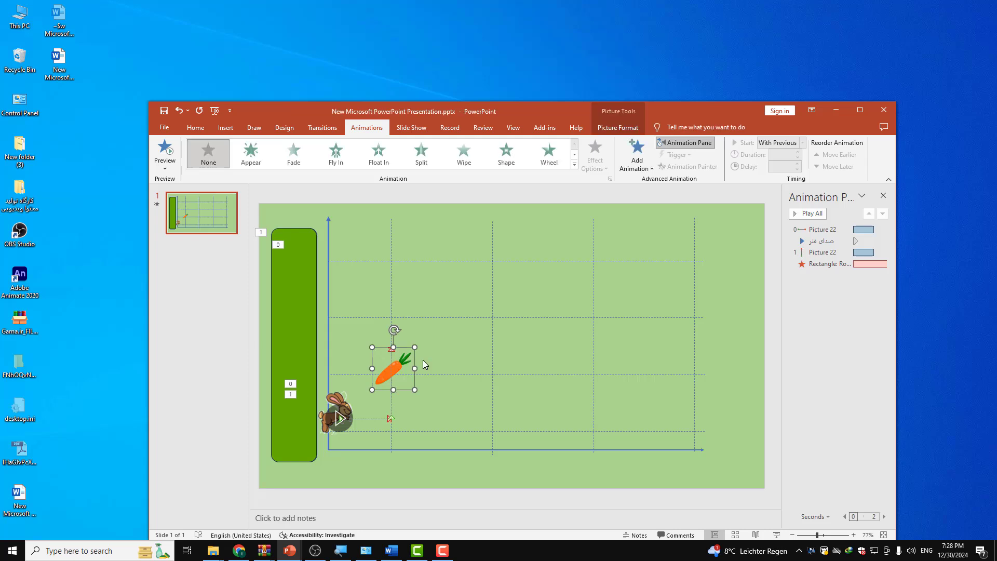
{"action": "key", "text": "ctrl+v"}
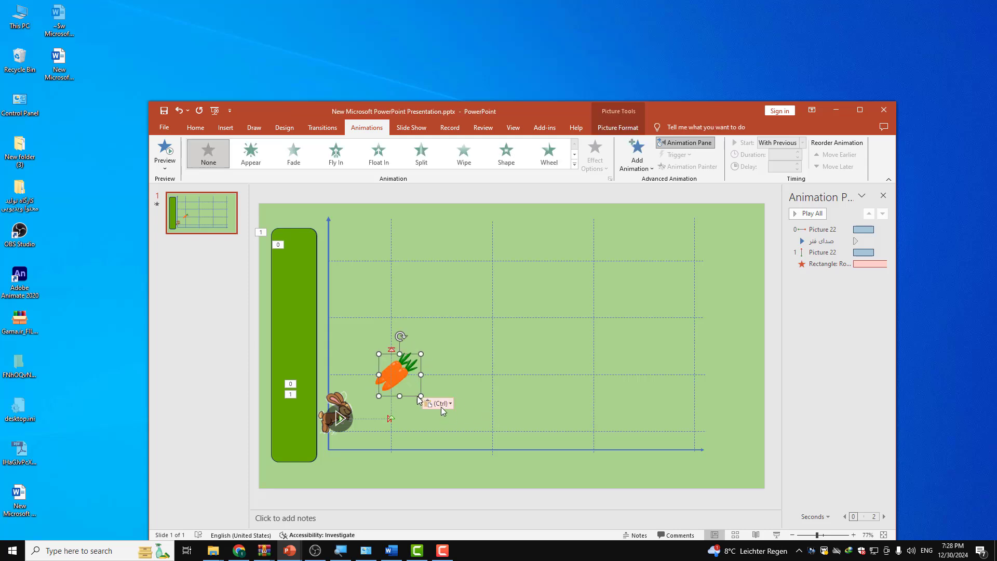
{"action": "left_click_drag", "start_coordinate": [394, 382], "coordinate": [713, 390]}
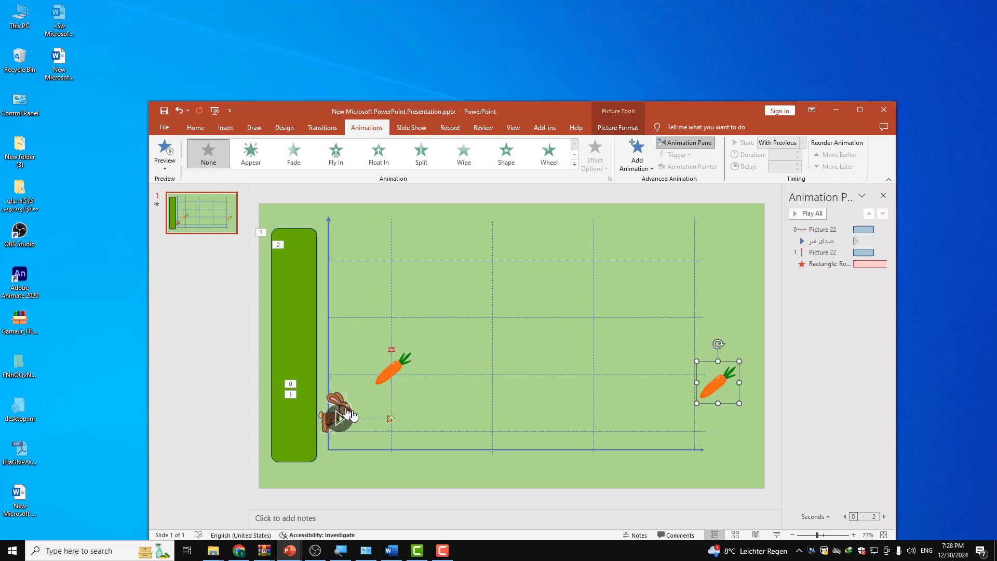
Step: Recolor the carrot copy grey using the lowest Color Saturation preset, and deselect it
{"action": "double_click", "coordinate": [729, 386]}
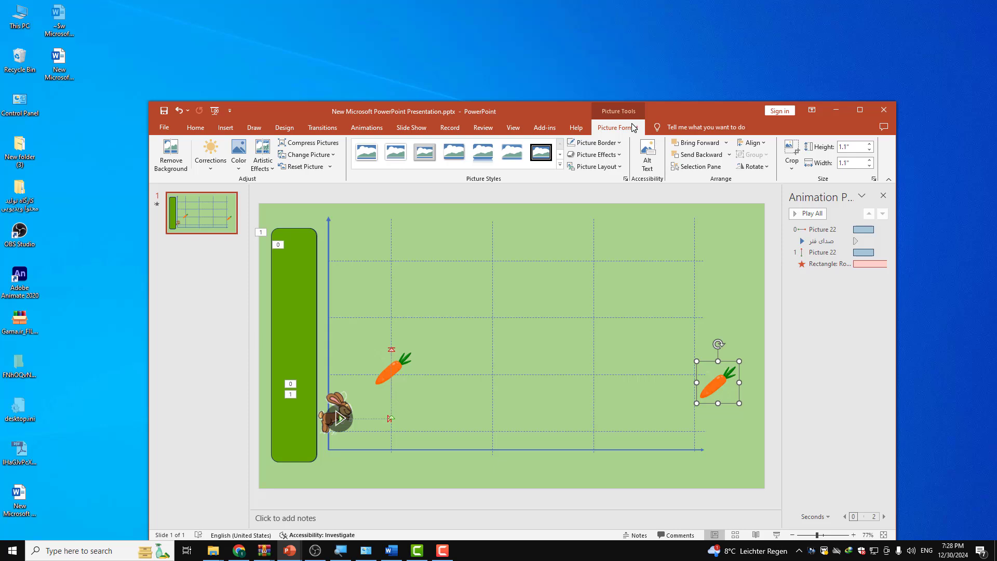
{"action": "left_click", "coordinate": [246, 165]}
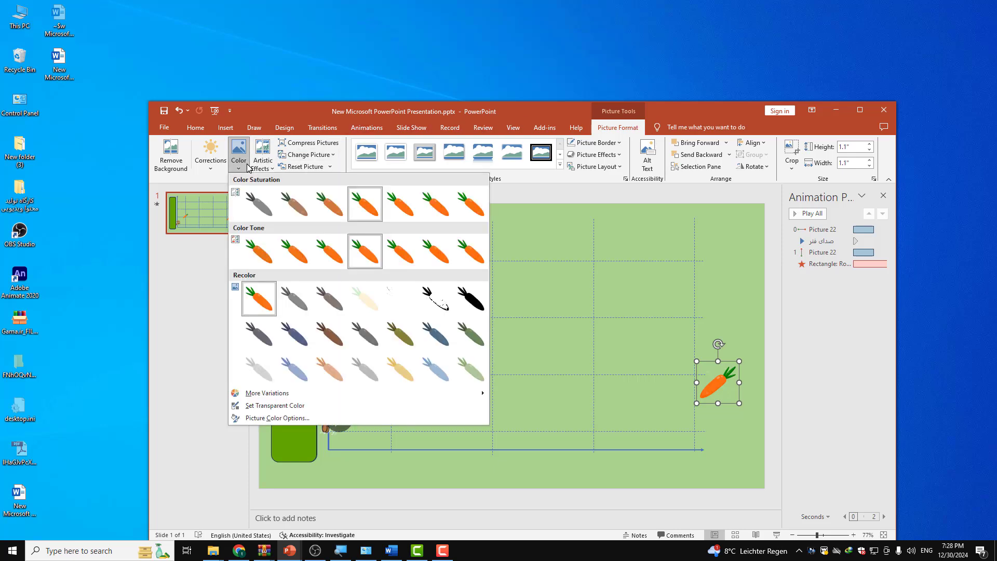
{"action": "left_click", "coordinate": [259, 204]}
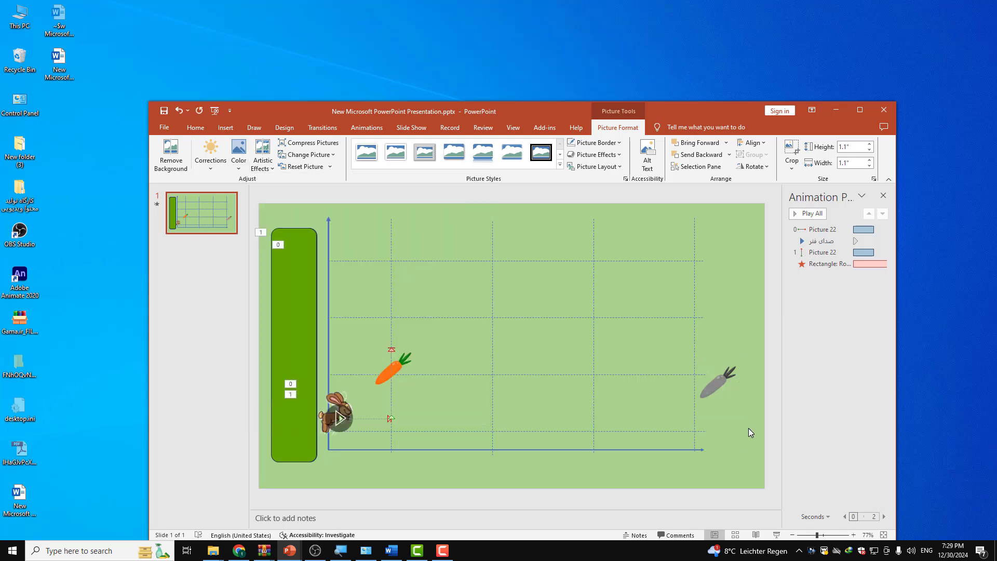
{"action": "left_click", "coordinate": [749, 429]}
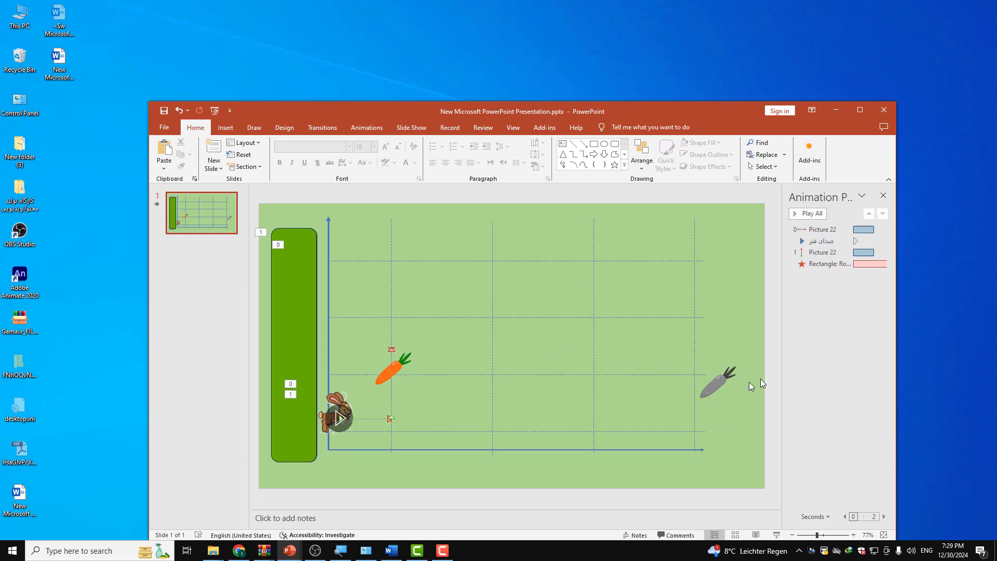
Step: Duplicate the grey carrot and place the copy directly above it, past the right end of the graph's grid
{"action": "left_click", "coordinate": [710, 390]}
{"action": "key", "text": "ctrl+c"}
{"action": "key", "text": "ctrl+v"}
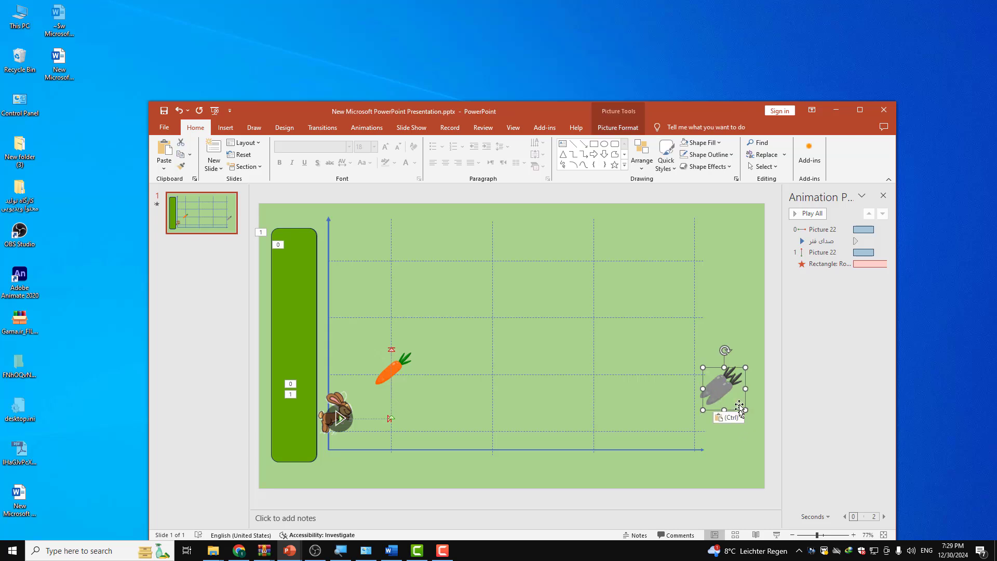
{"action": "left_click_drag", "start_coordinate": [729, 386], "coordinate": [722, 325]}
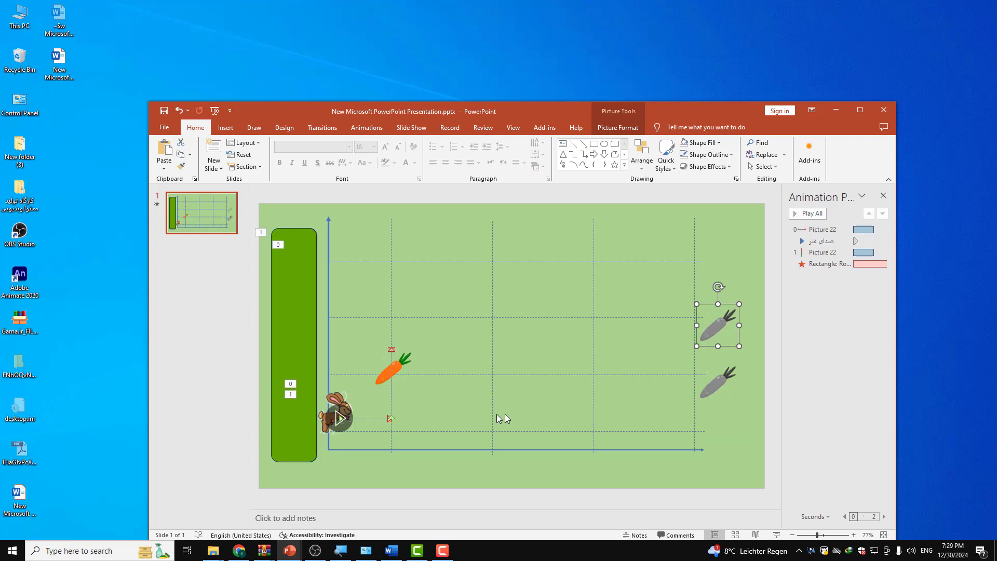
Step: Add a Lines motion path to the orange carrot and end it on the lower grey carrot
{"action": "left_click", "coordinate": [401, 363]}
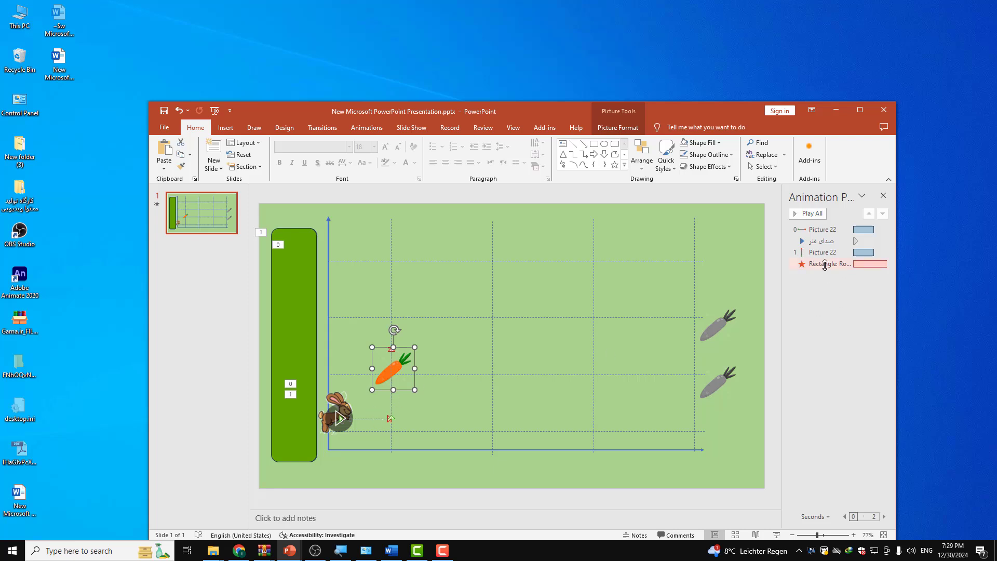
{"action": "left_click", "coordinate": [370, 129]}
{"action": "left_click", "coordinate": [685, 142]}
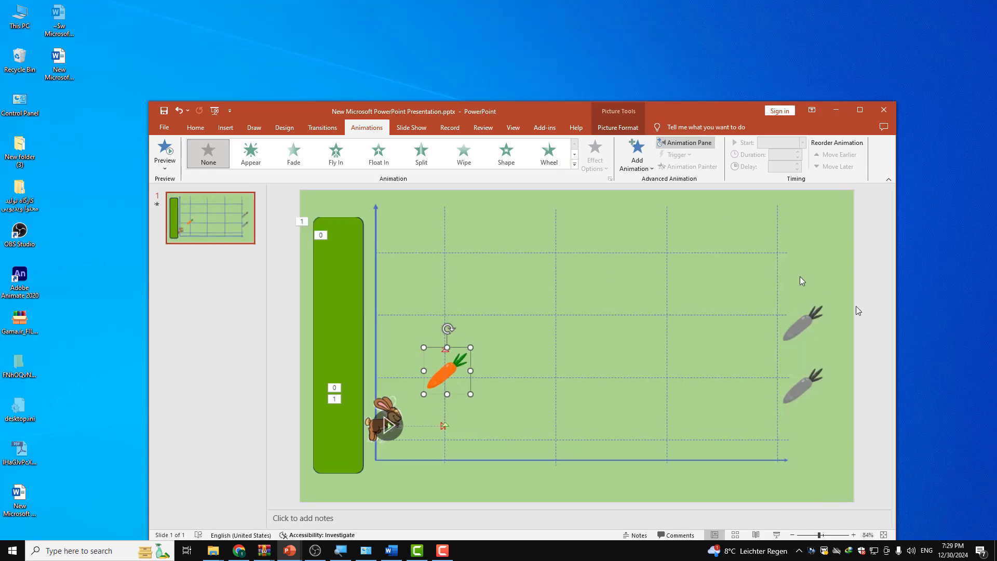
{"action": "left_click", "coordinate": [685, 143]}
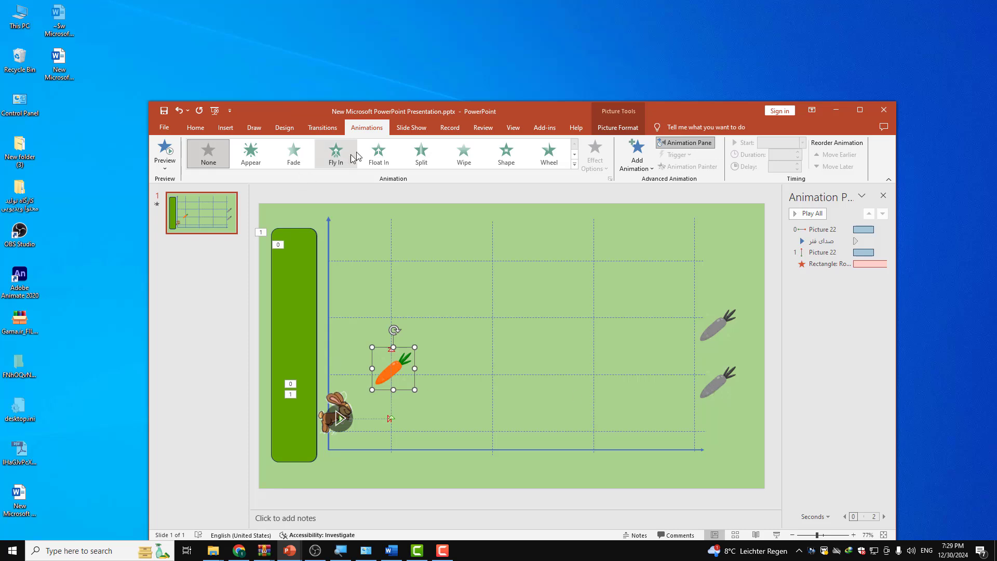
{"action": "left_click", "coordinate": [647, 165]}
{"action": "left_click", "coordinate": [401, 370]}
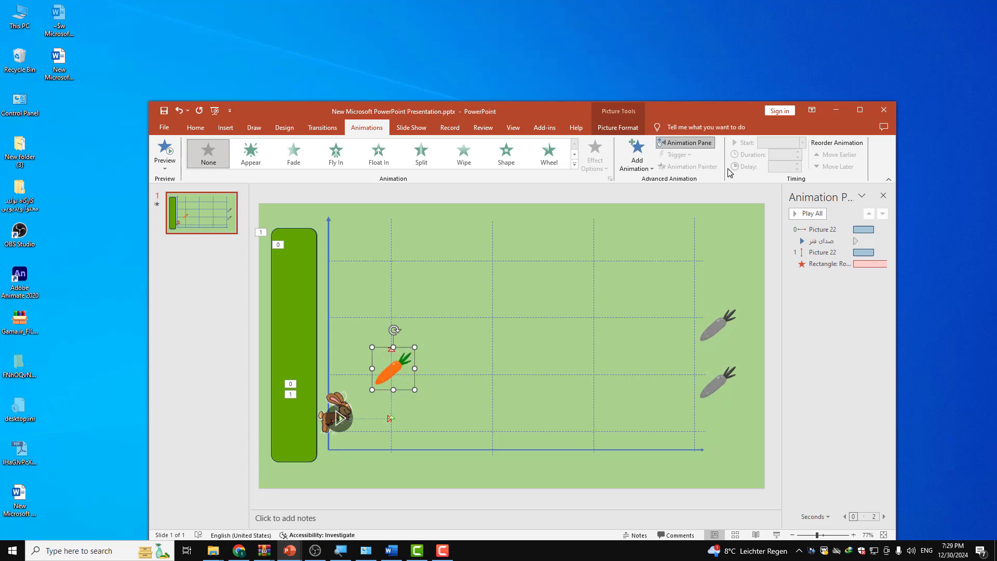
{"action": "left_click", "coordinate": [638, 161]}
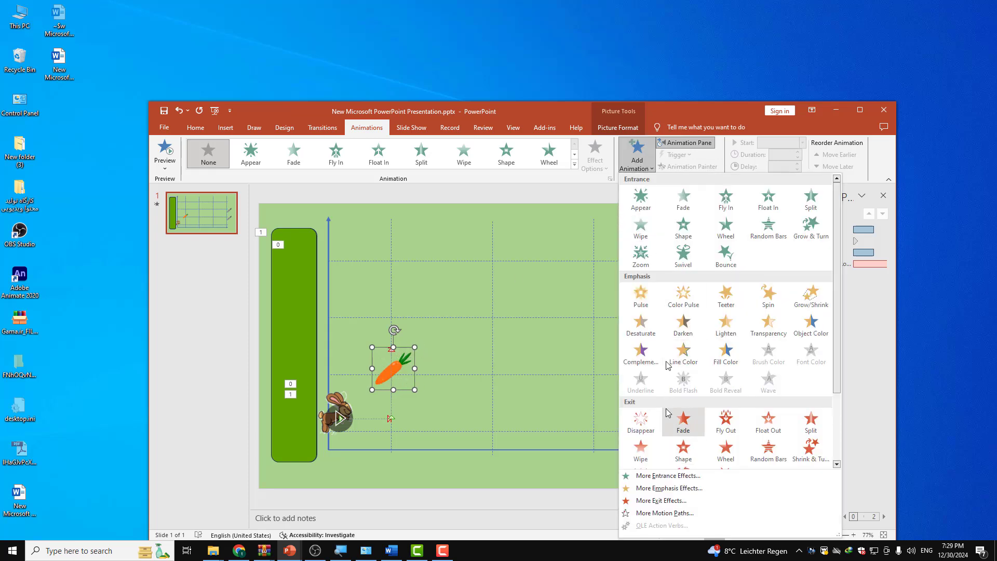
{"action": "scroll", "coordinate": [668, 413], "scroll_direction": "down", "scroll_amount": 3}
{"action": "left_click", "coordinate": [641, 426]}
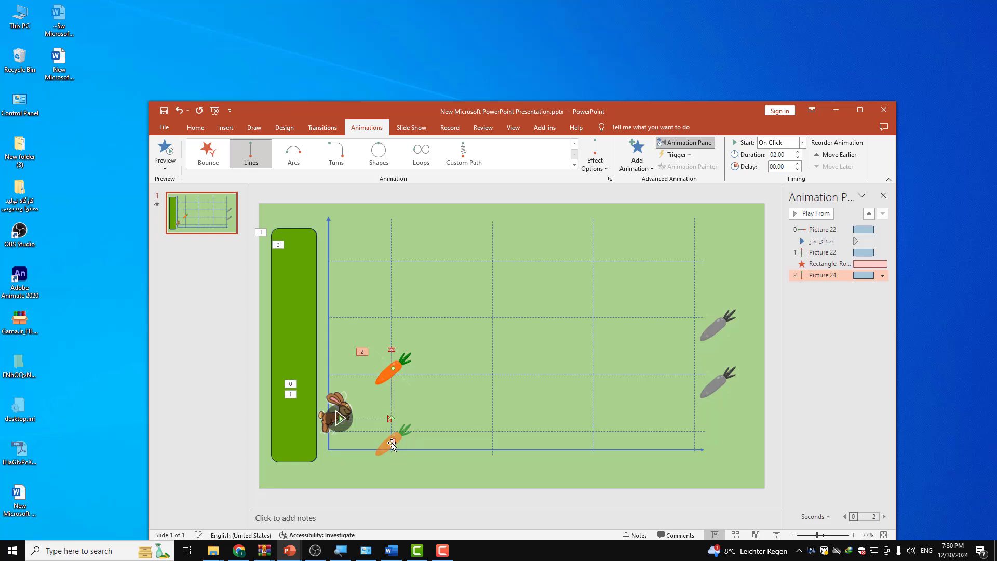
{"action": "left_click_drag", "start_coordinate": [392, 443], "coordinate": [720, 388]}
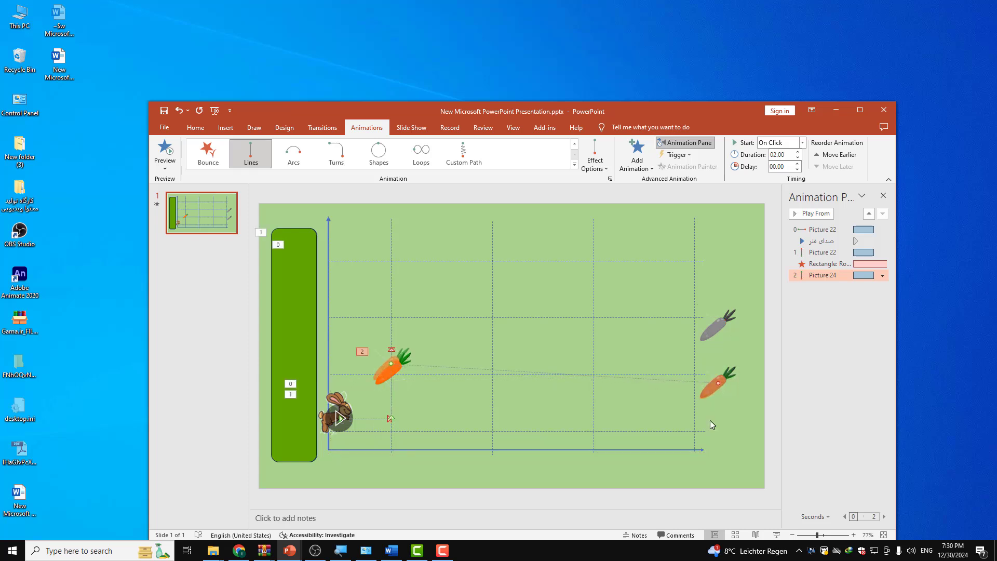
Step: Move the orange carrot's motion path ahead of the green bar's exit, starting After Previous, and preview the animations
{"action": "left_click", "coordinate": [882, 276]}
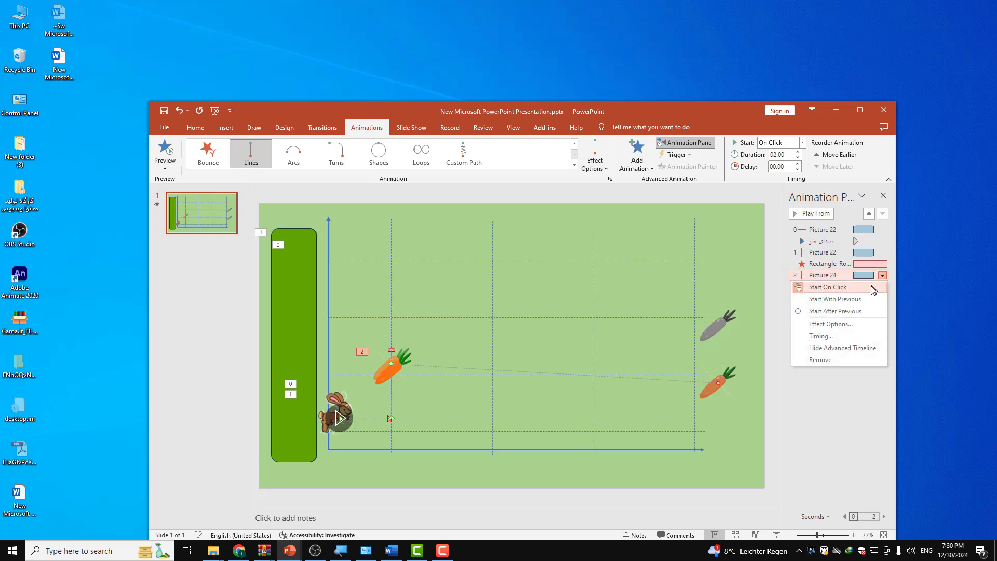
{"action": "left_click_drag", "start_coordinate": [832, 279], "coordinate": [831, 264]}
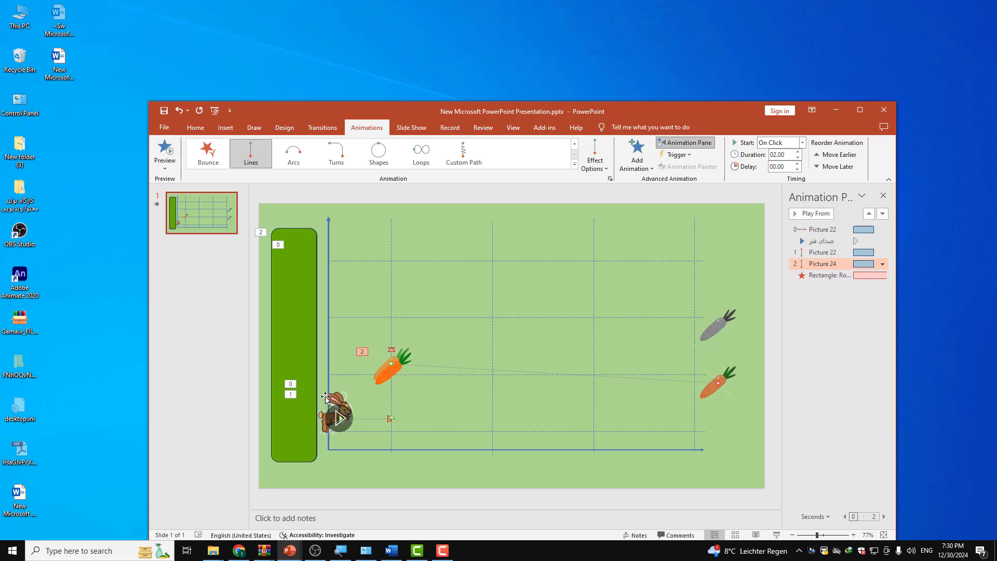
{"action": "left_click", "coordinate": [882, 264]}
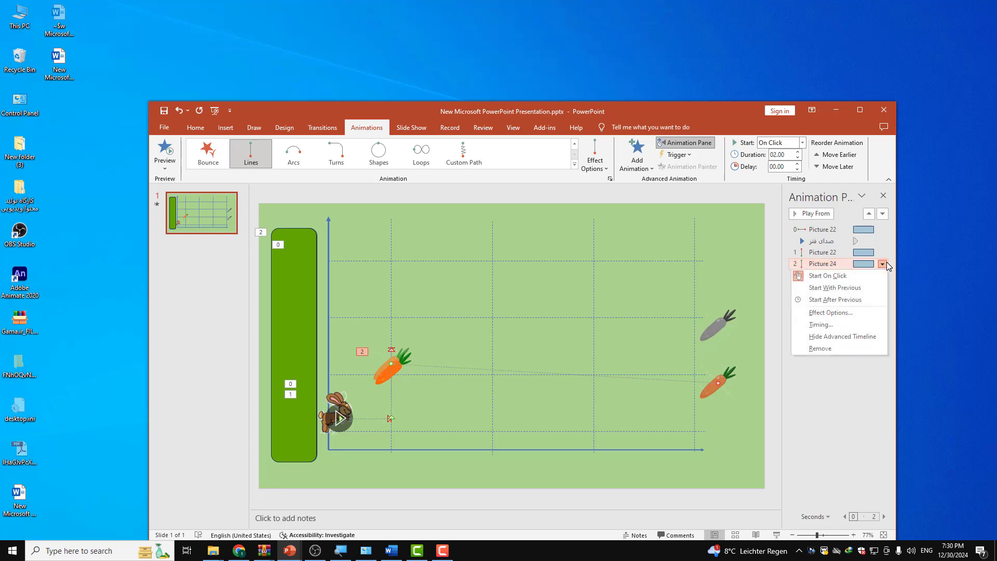
{"action": "left_click", "coordinate": [856, 300]}
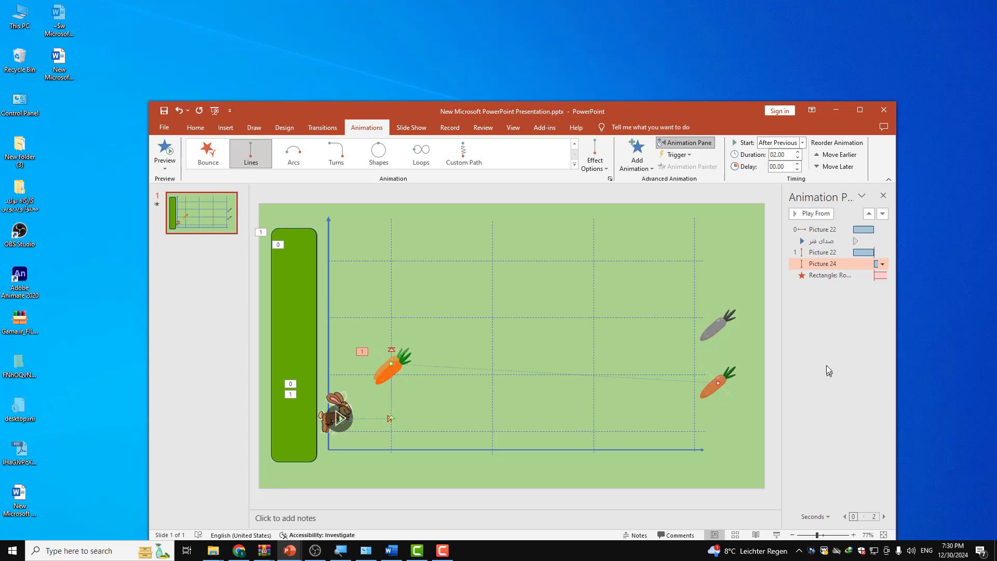
{"action": "left_click", "coordinate": [165, 150]}
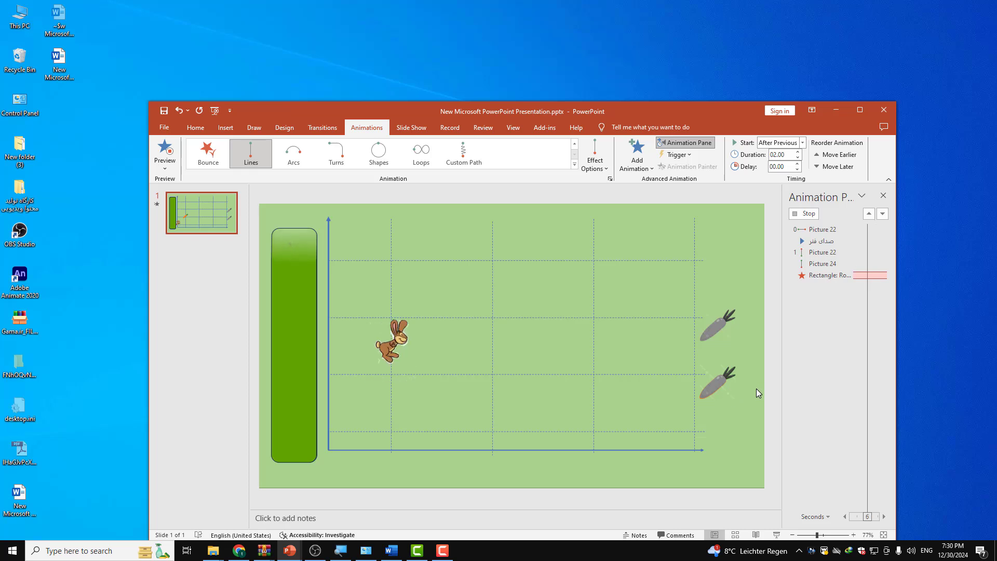
{"action": "left_click", "coordinate": [164, 153]}
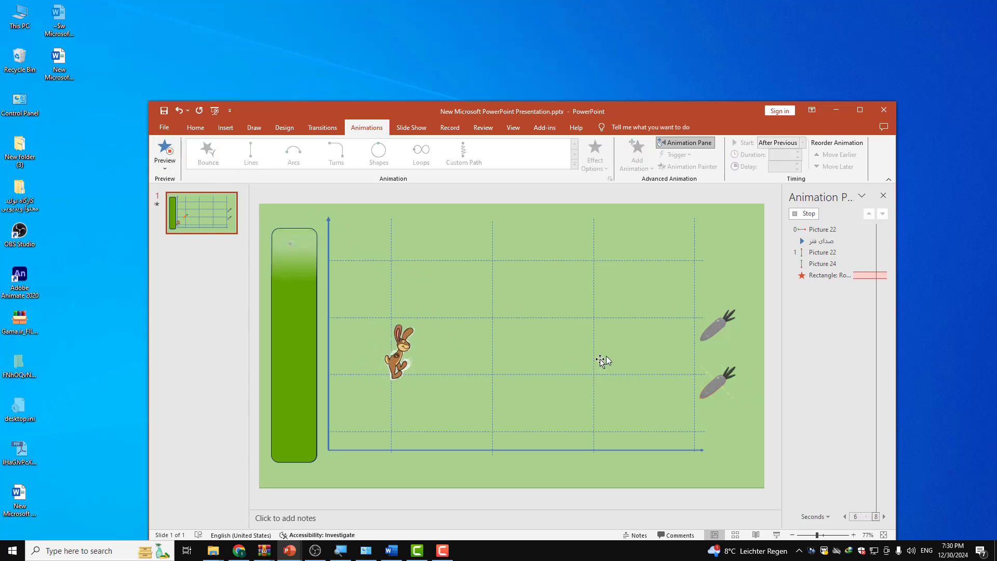
Step: Send the lower grey carrot to the back of the slide and preview the animations again
{"action": "left_click", "coordinate": [717, 392]}
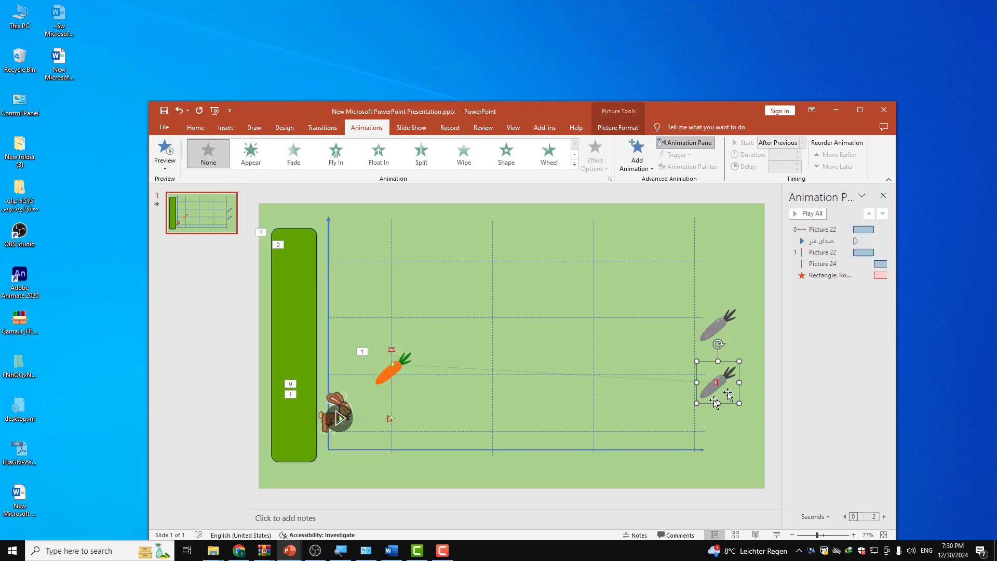
{"action": "double_click", "coordinate": [724, 380]}
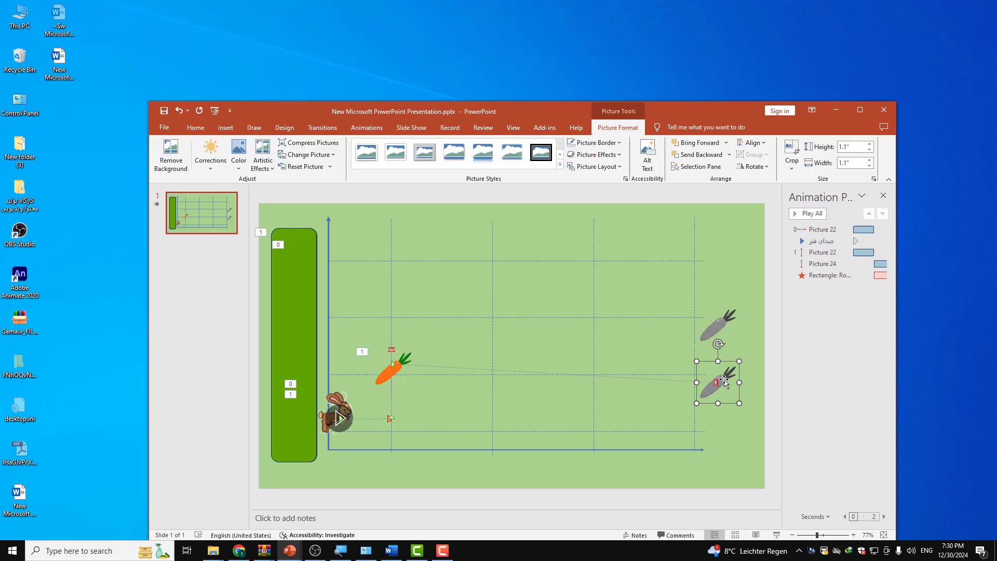
{"action": "right_click", "coordinate": [724, 382]}
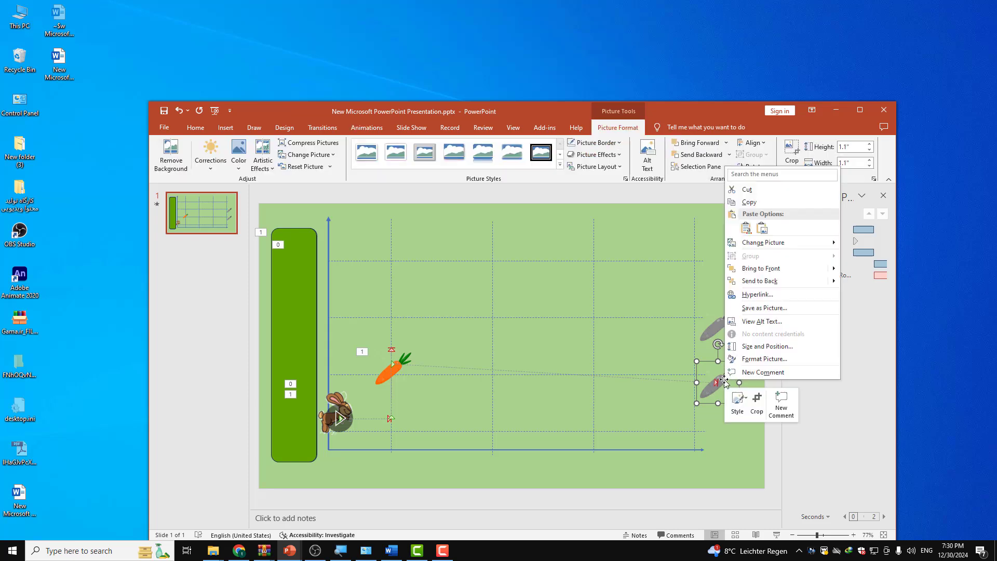
{"action": "left_click", "coordinate": [751, 281]}
{"action": "left_click", "coordinate": [731, 442]}
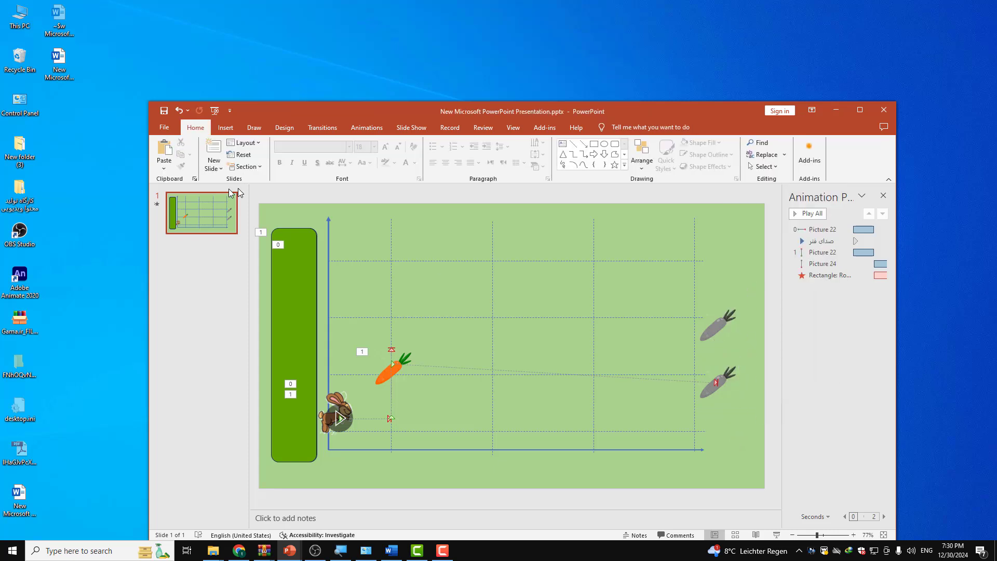
{"action": "left_click", "coordinate": [365, 128]}
{"action": "left_click", "coordinate": [165, 152]}
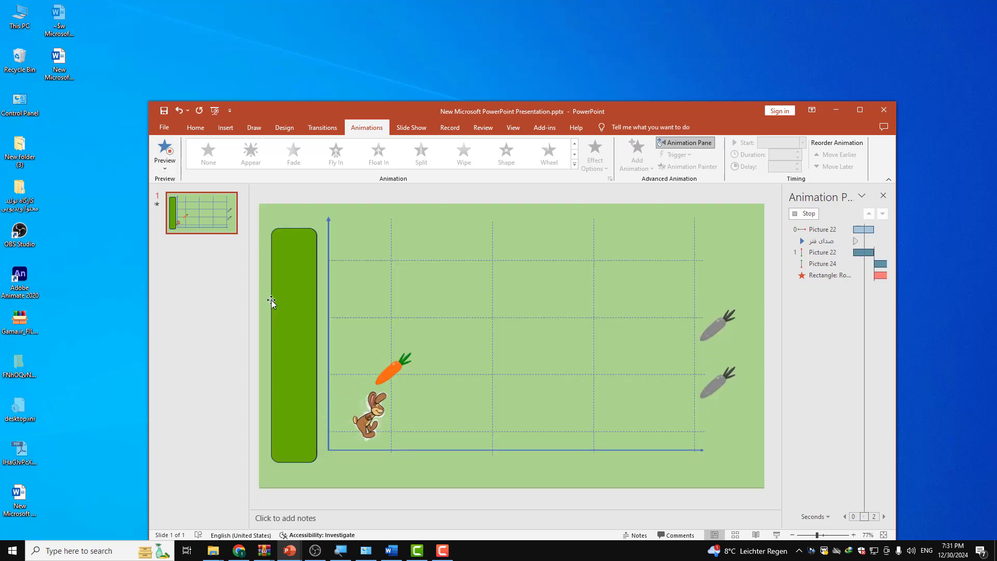